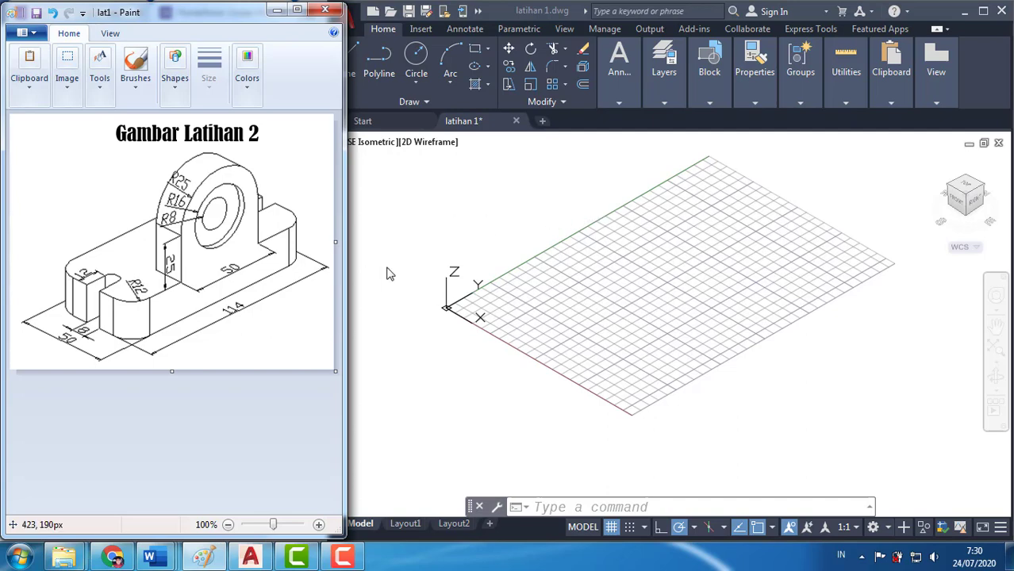
Arrange the AutoCAD window at full screen height beside the lat1 reference drawing in Paint
left_click(983, 12)
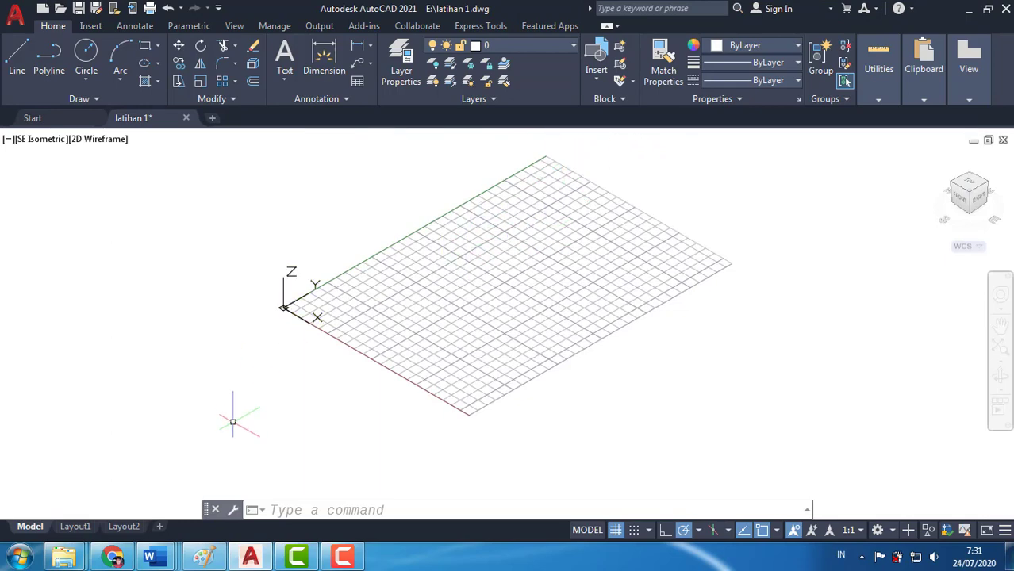
left_click(204, 558)
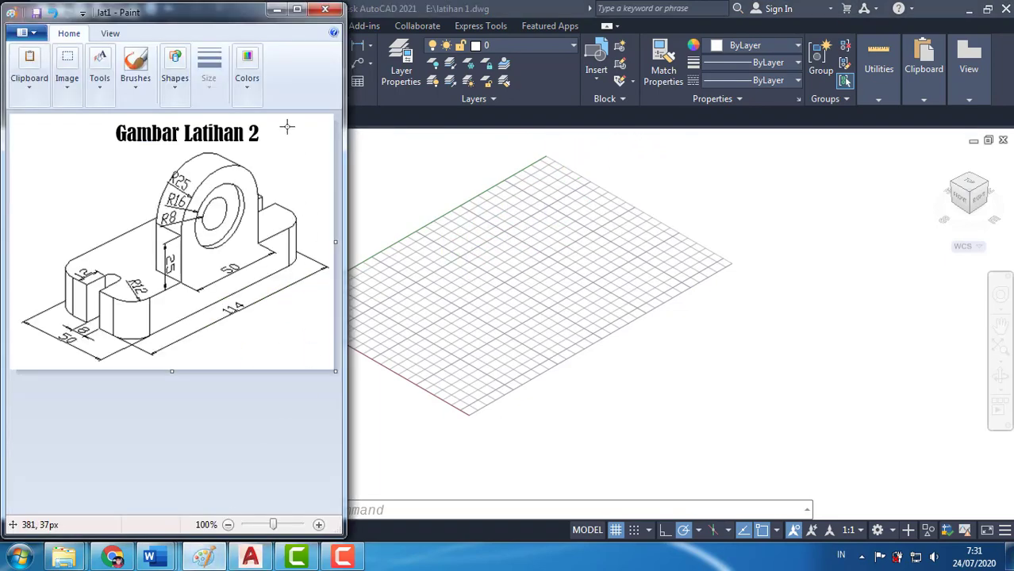
left_click(298, 8)
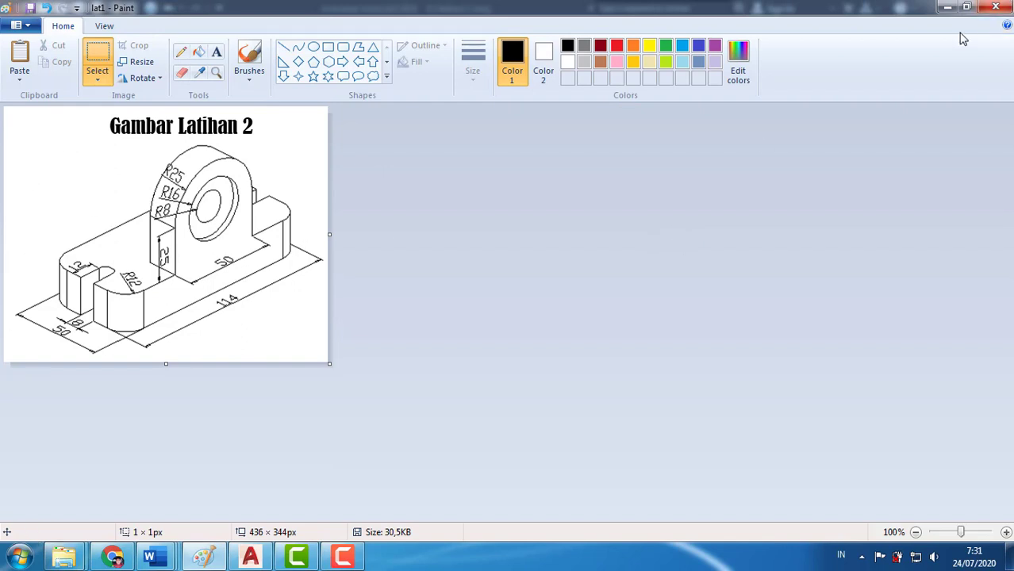
left_click(966, 8)
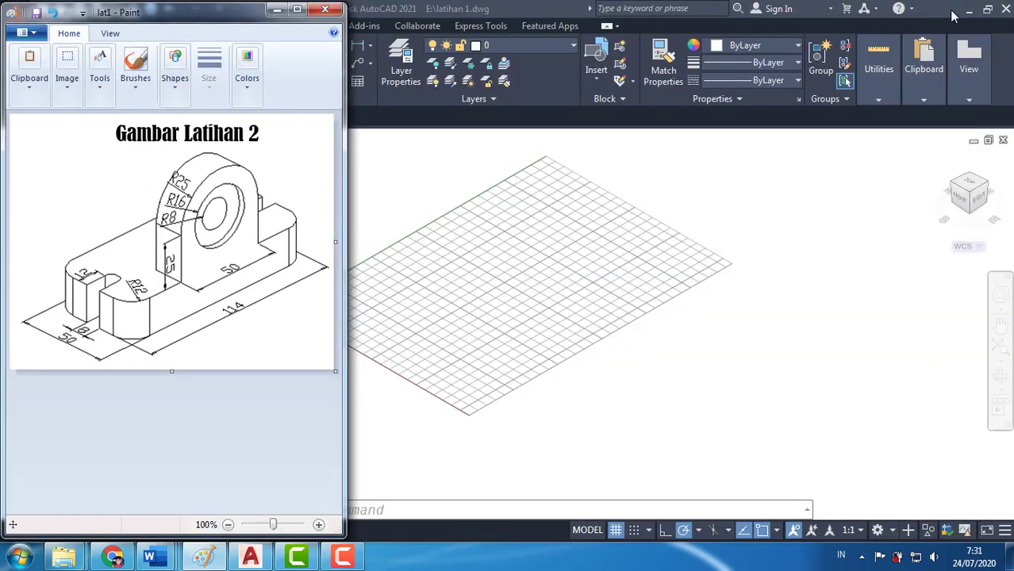
left_click(813, 289)
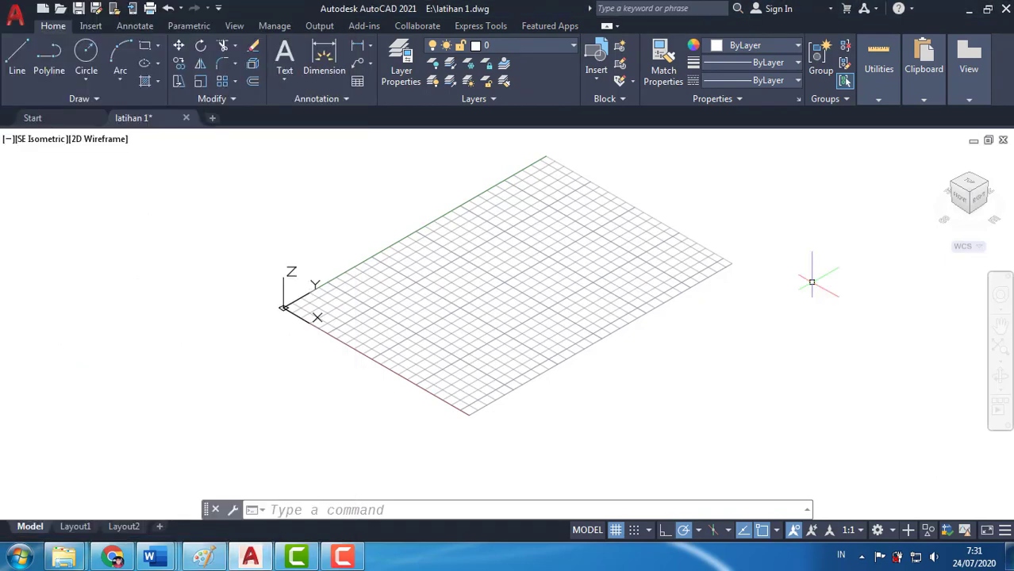
left_click(989, 10)
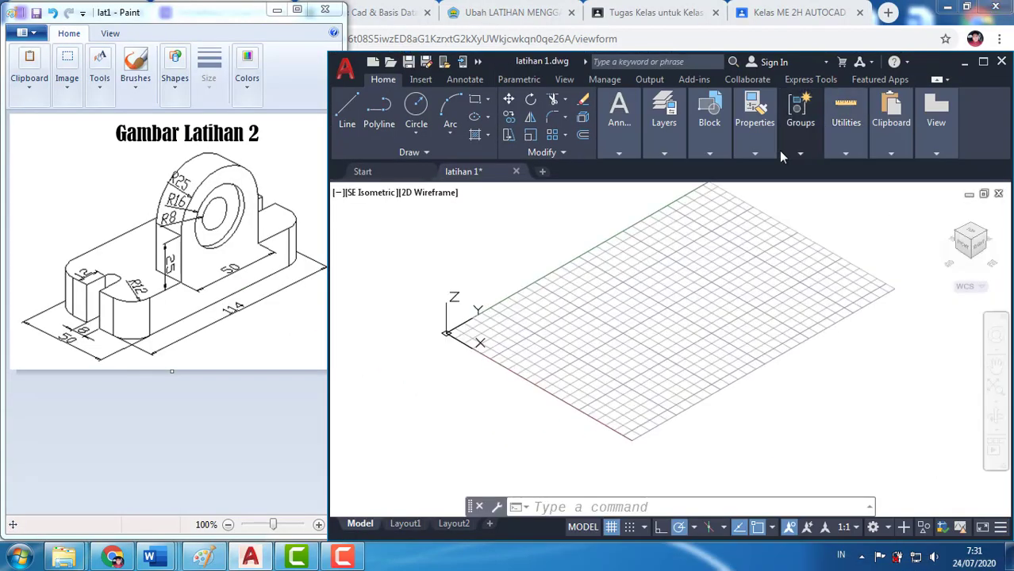
middle_click_drag(712, 308, 693, 335)
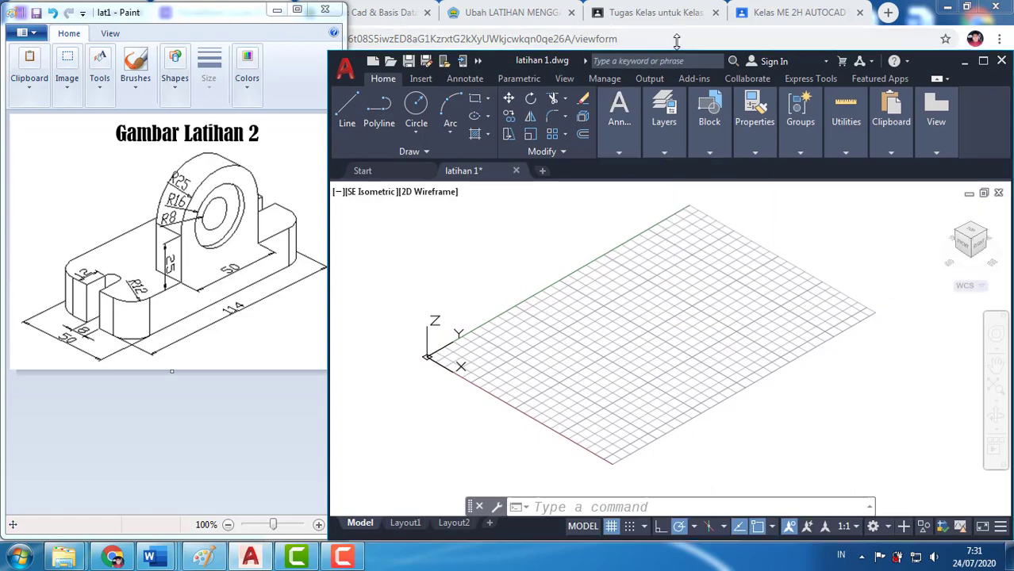
left_click_drag(678, 52, 679, 2)
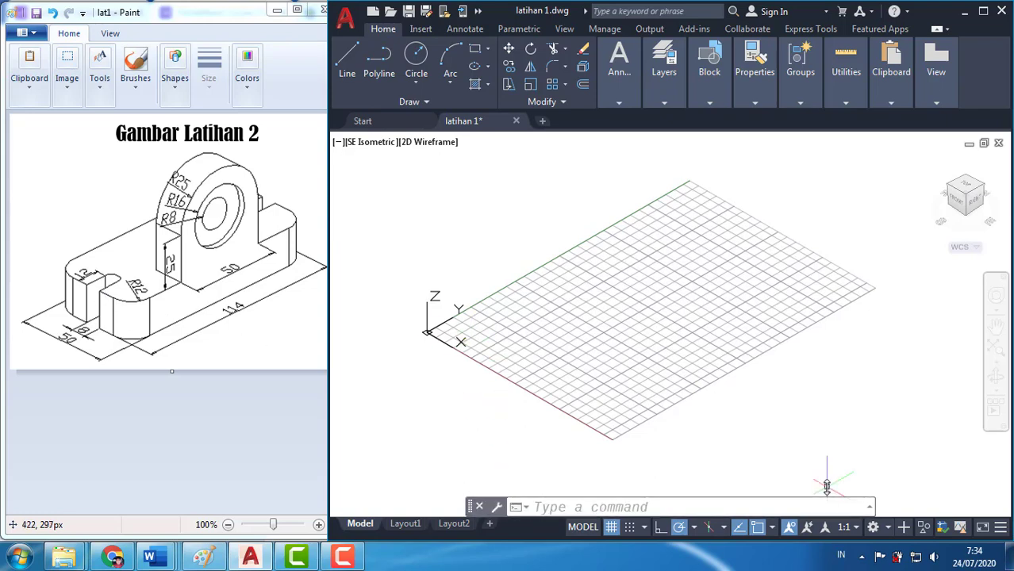
type("BO")
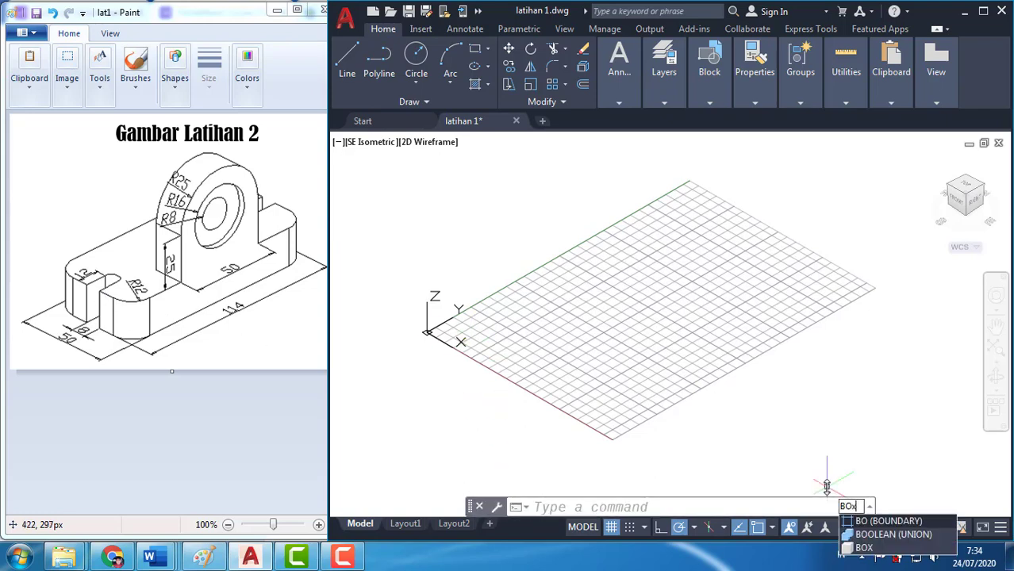
type("x")
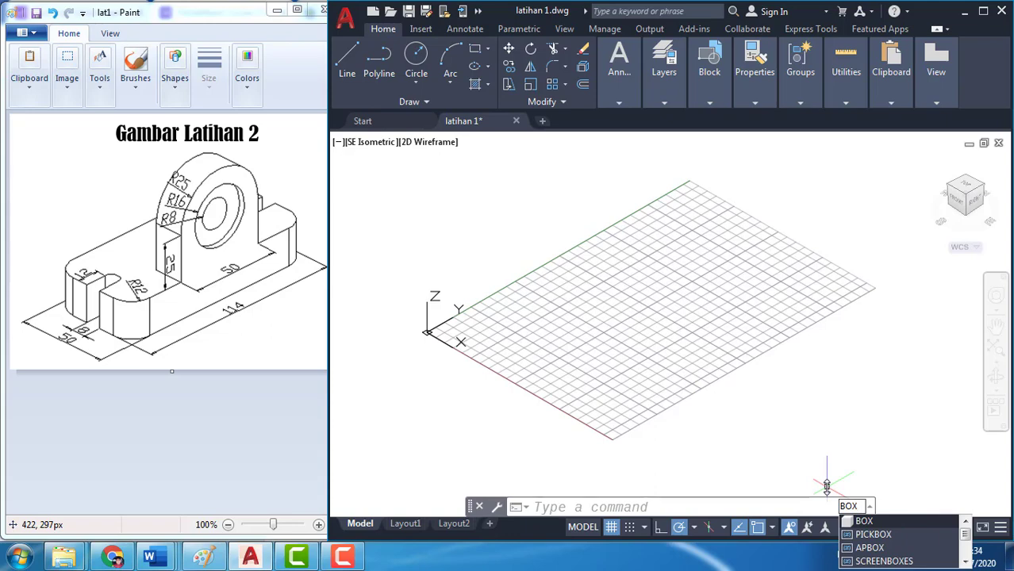
key("Return")
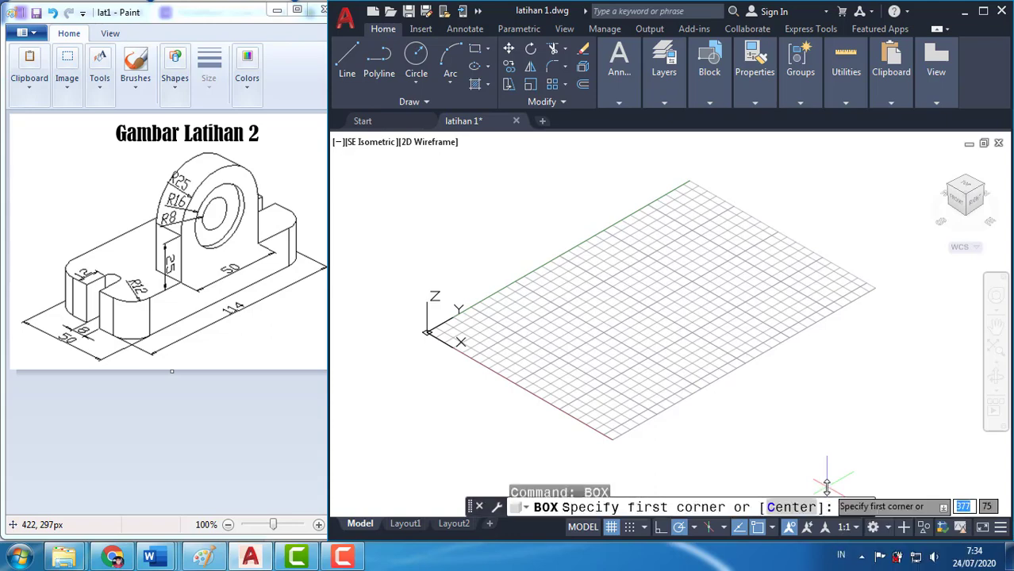
left_click(512, 337)
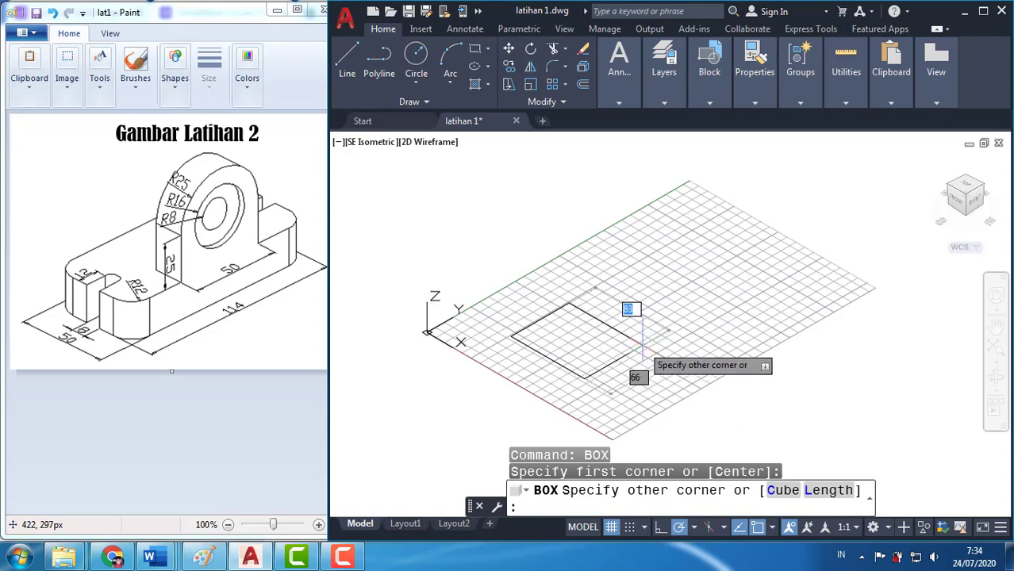
type("@")
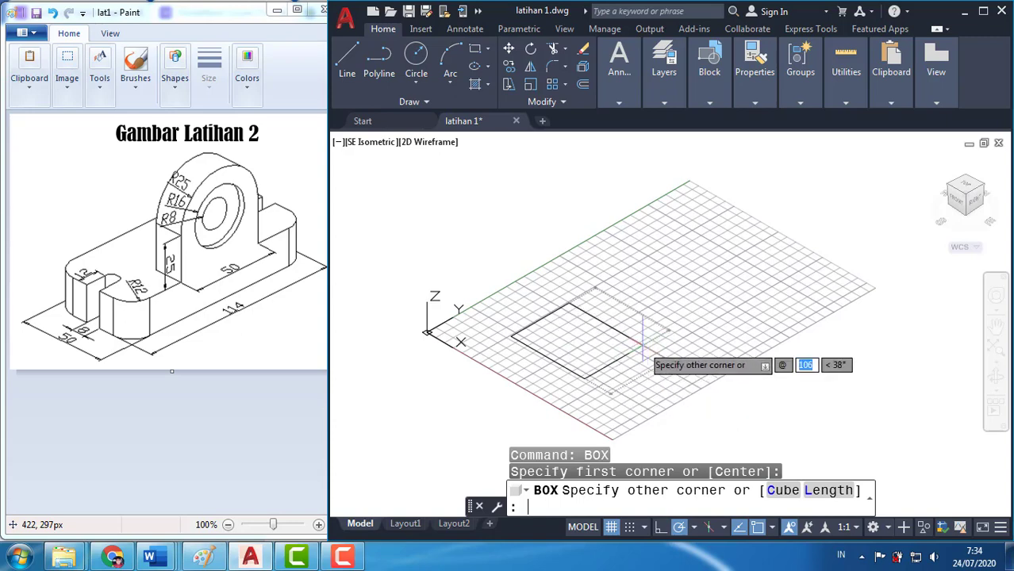
type("50")
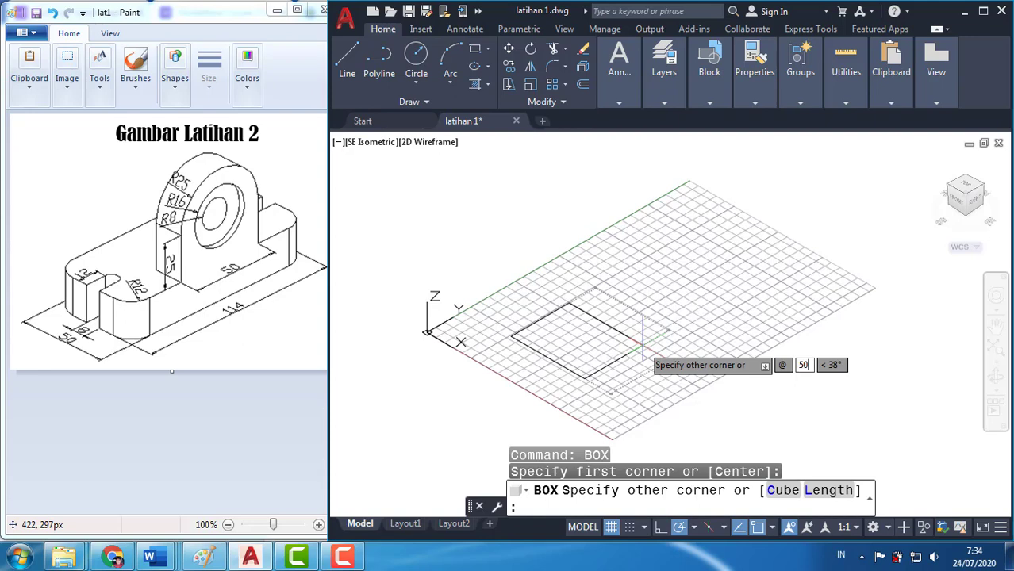
key("Tab")
type("11")
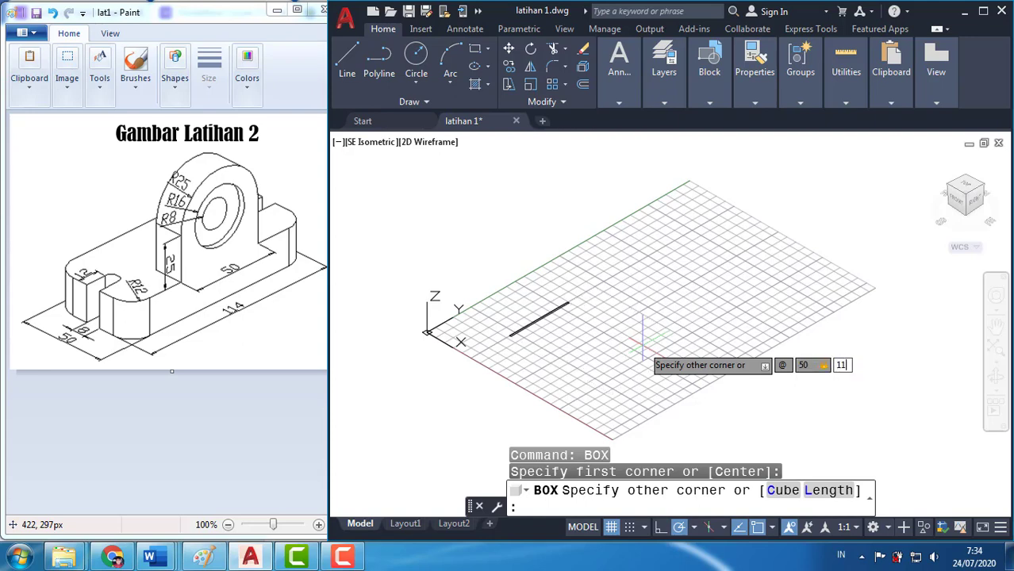
type("4")
key("Tab")
type("1")
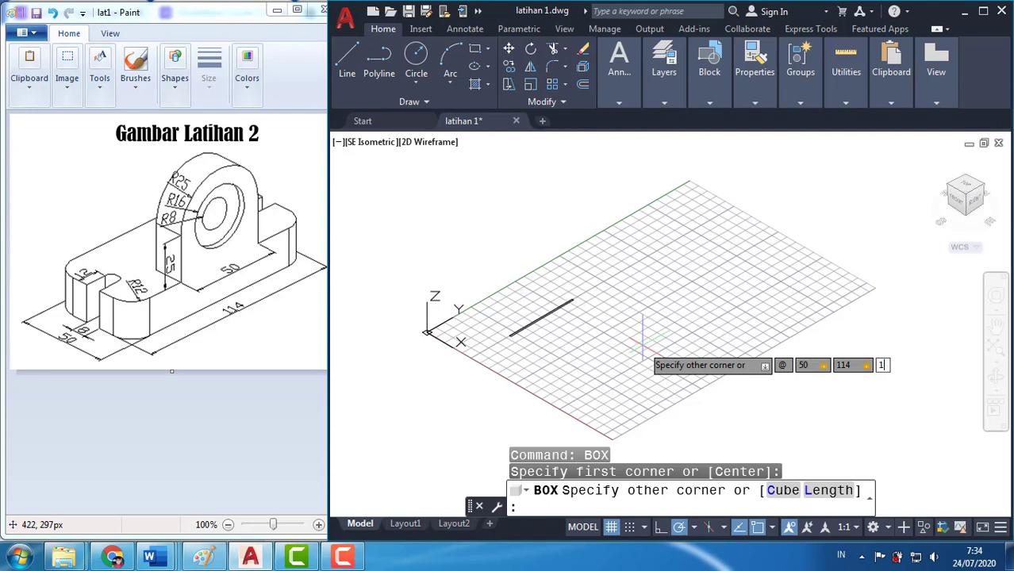
type("5")
key("Return")
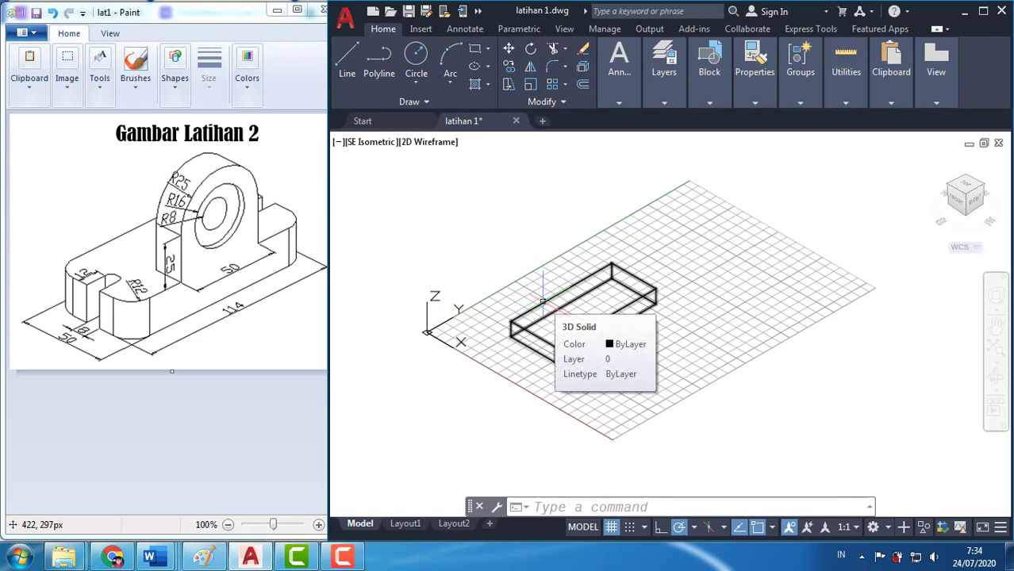
Try viewing the box with the grid turned off, and undo the grid and view changes
scroll(542, 301, "up", 2)
scroll(542, 301, "up", 2)
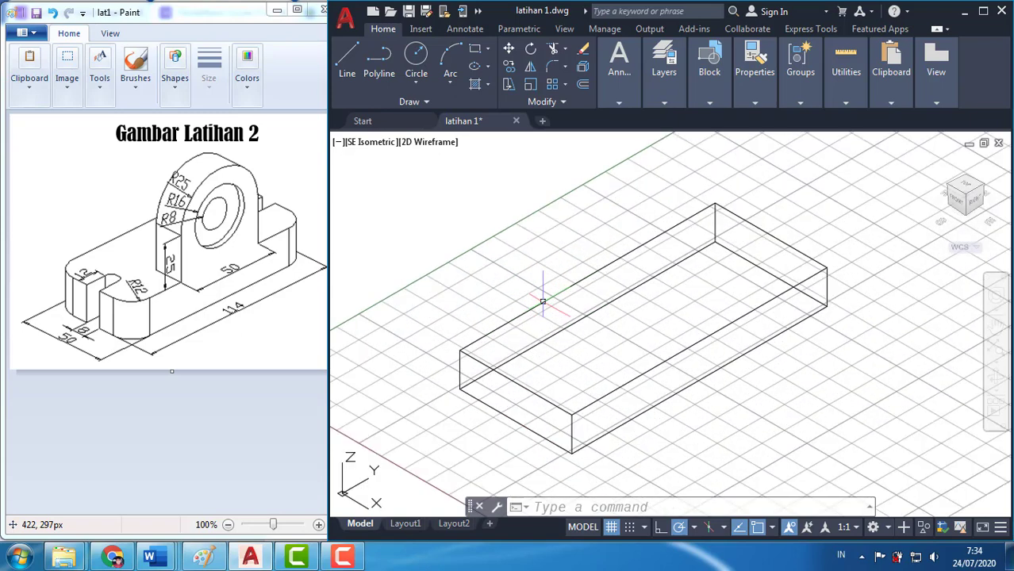
scroll(782, 340, "down", 5)
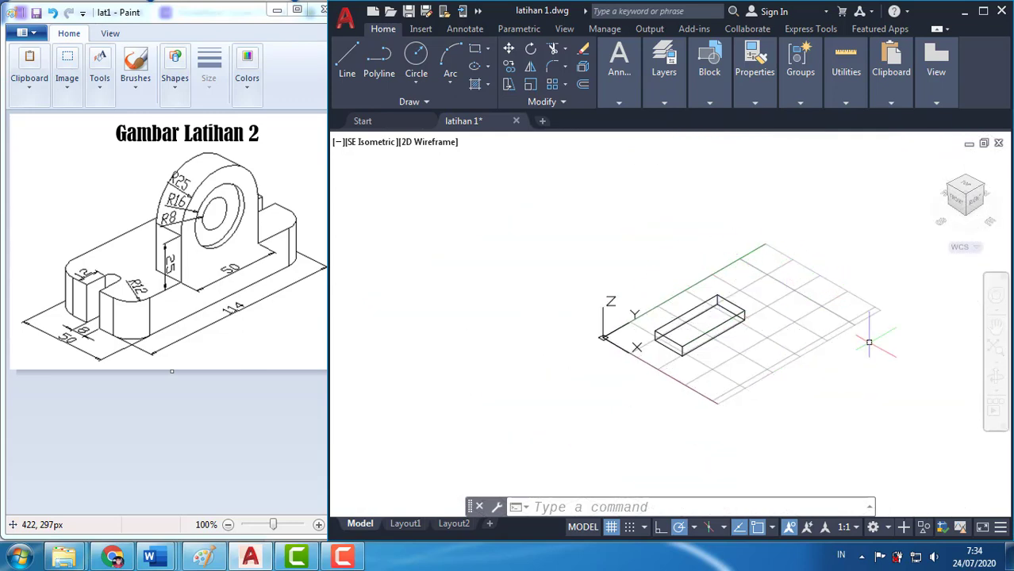
scroll(784, 285, "up", 2)
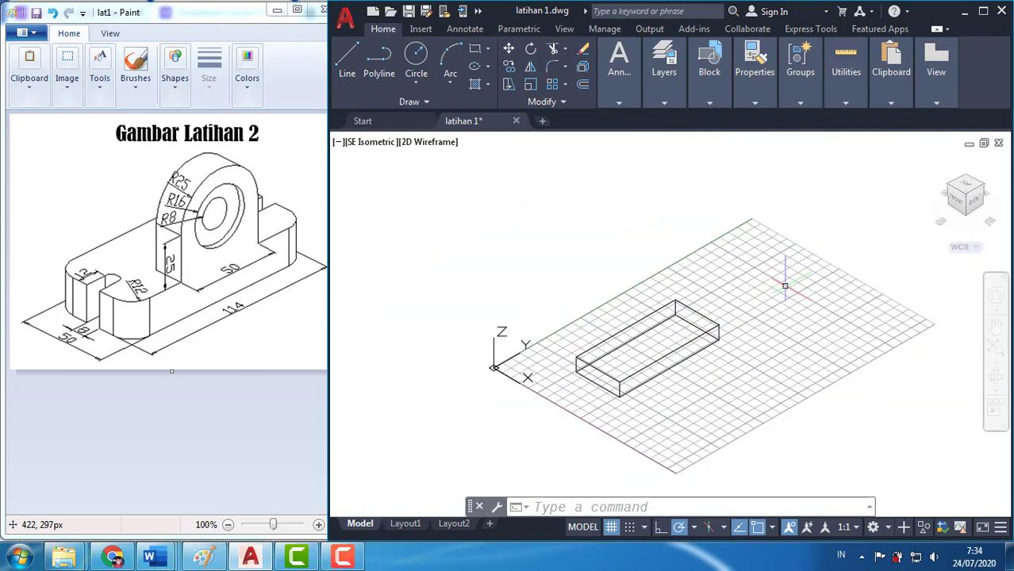
middle_click_drag(785, 286, 734, 296)
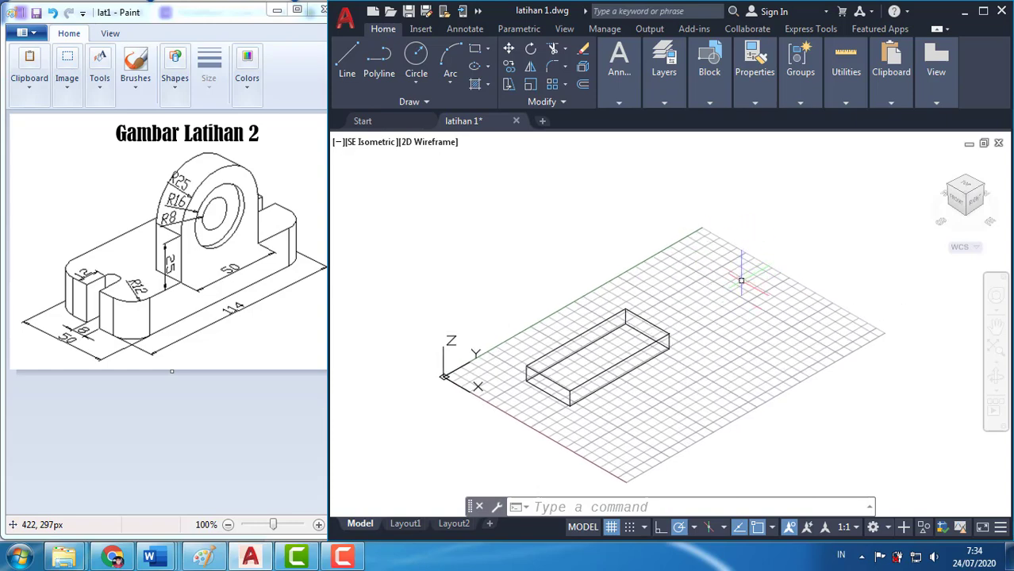
key("F7")
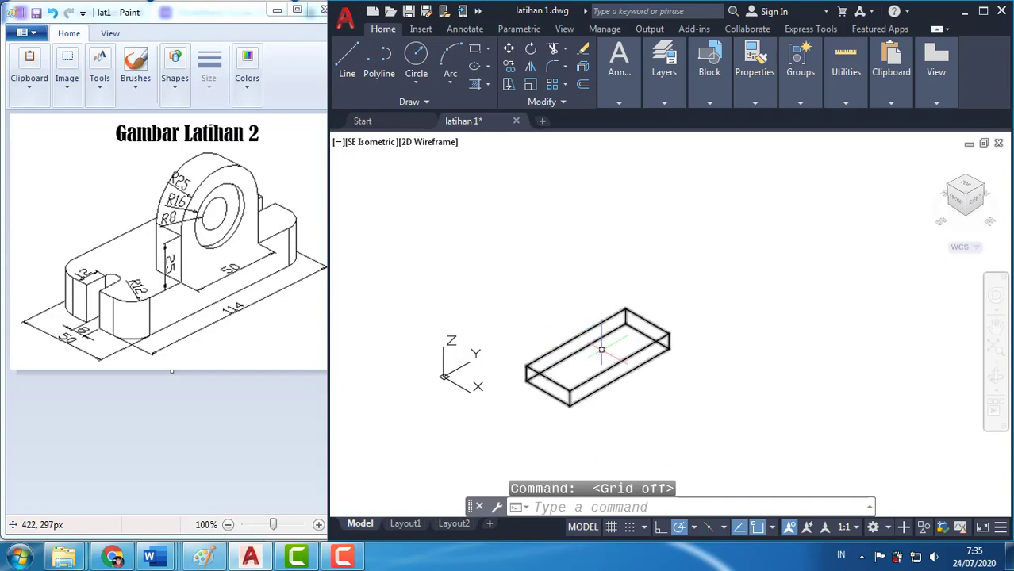
scroll(608, 349, "up", 4)
scroll(609, 350, "down", 3)
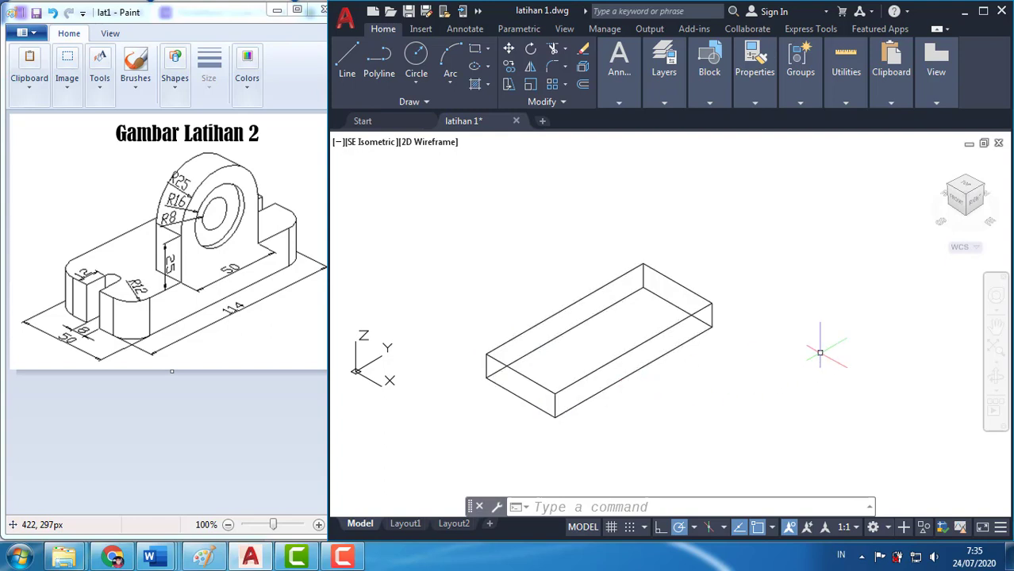
key("ctrl+z")
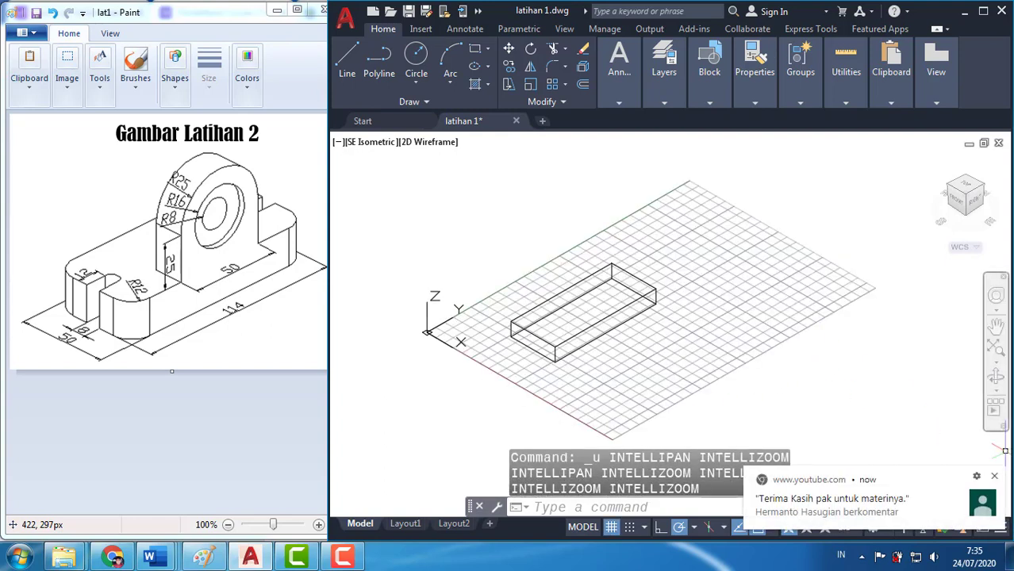
left_click(993, 477)
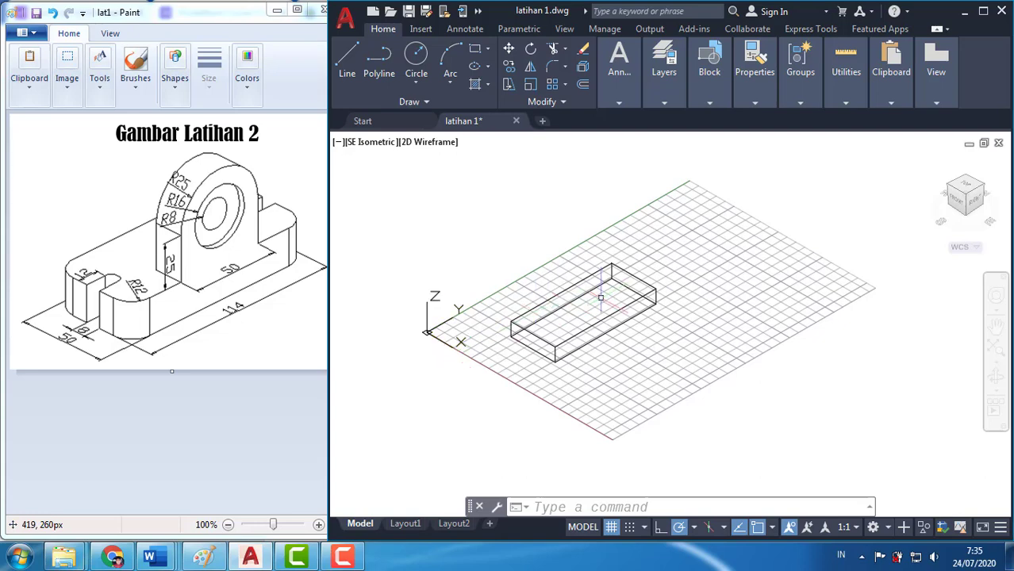
left_click(548, 341)
key("Delete")
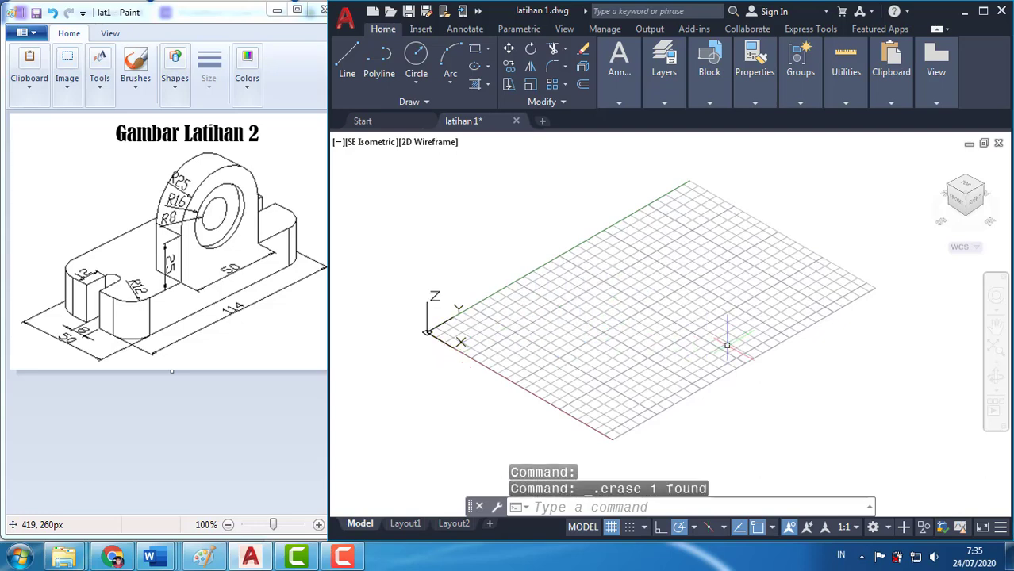
type("box")
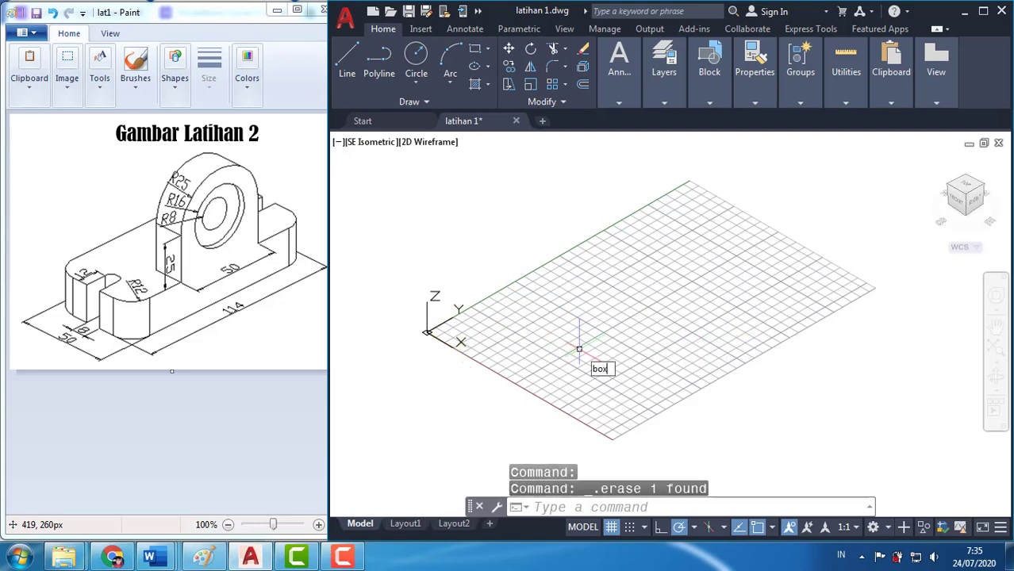
key("Return")
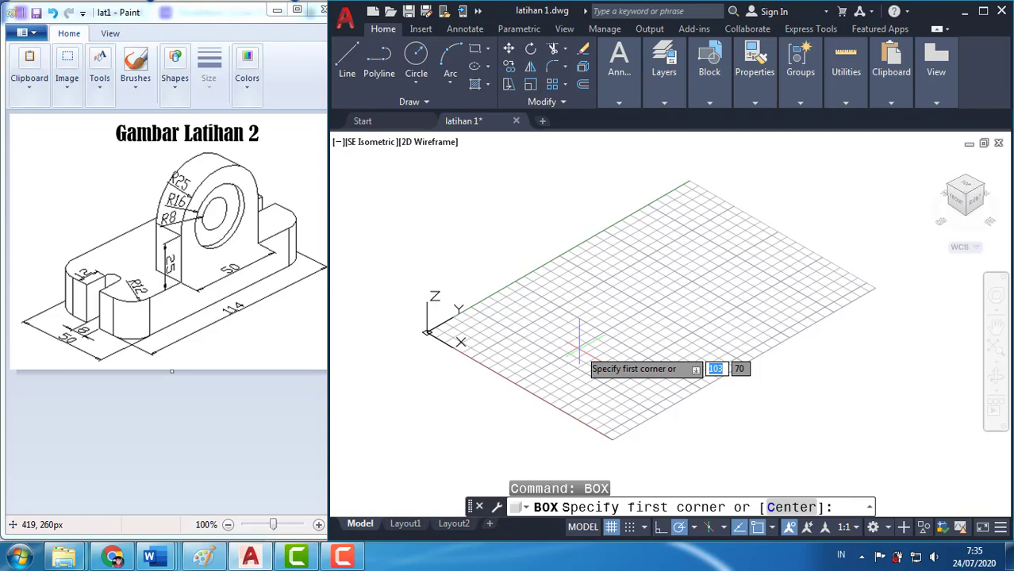
left_click(506, 332)
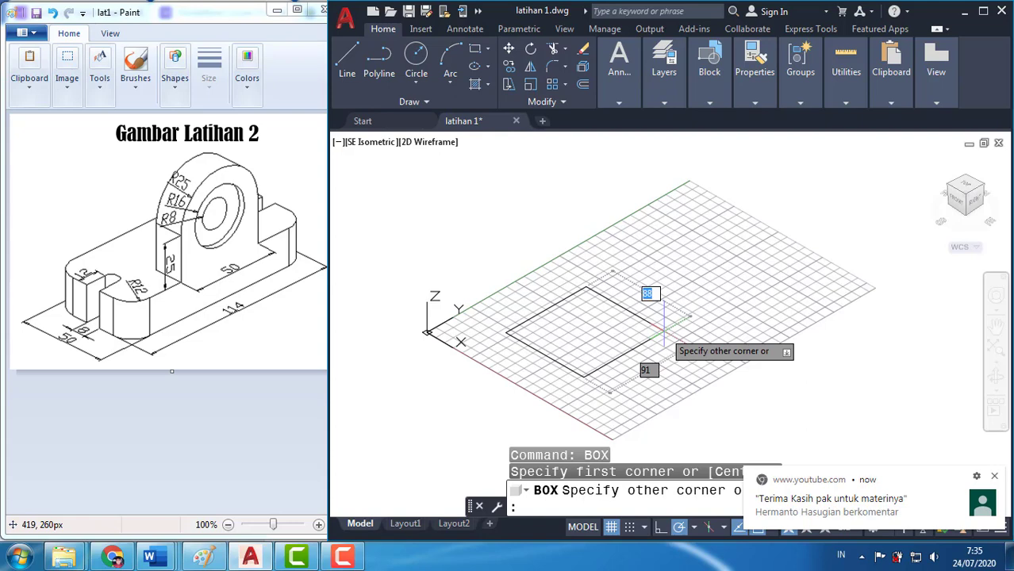
left_click(996, 477)
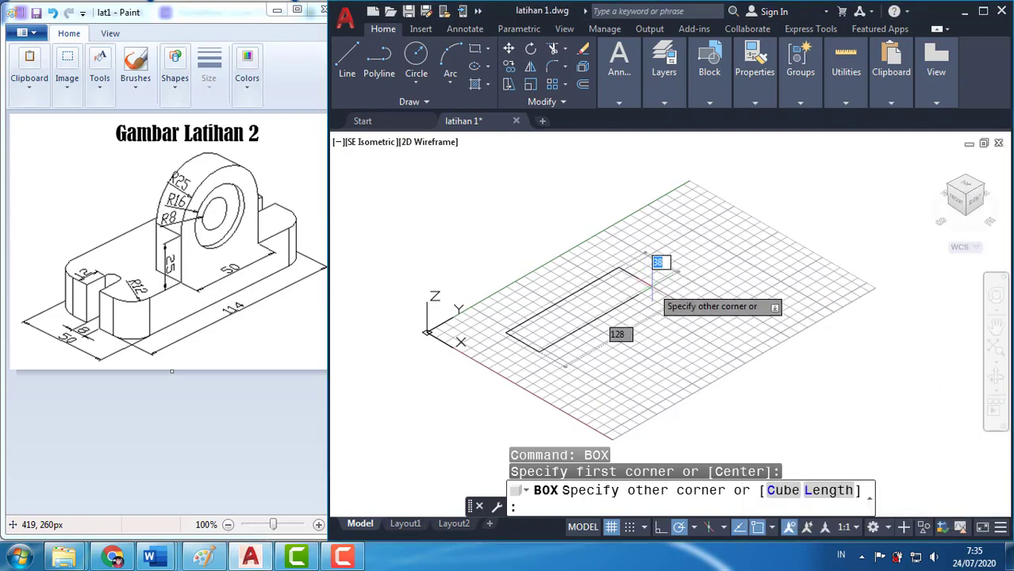
type("@")
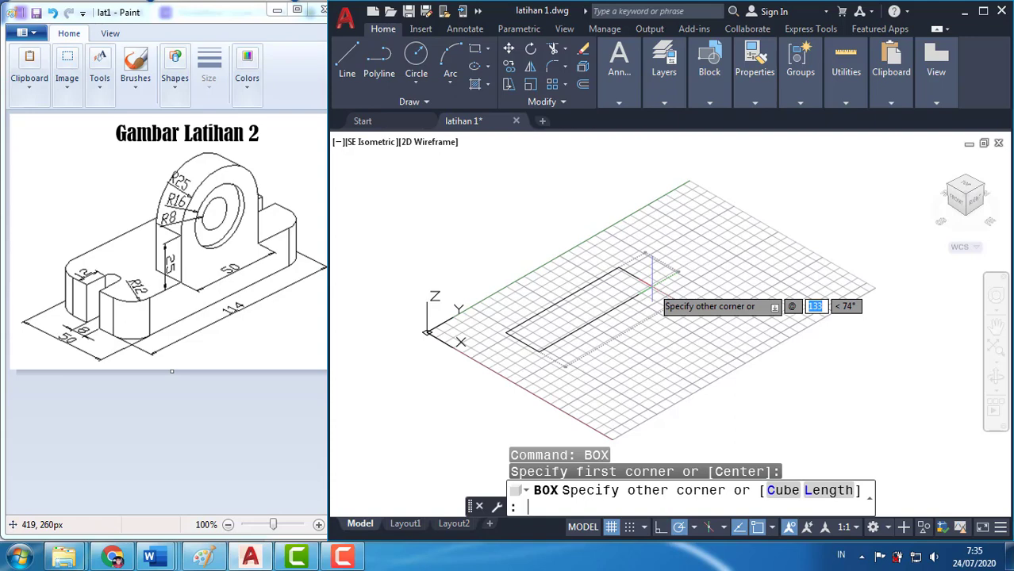
type("50")
key("Tab")
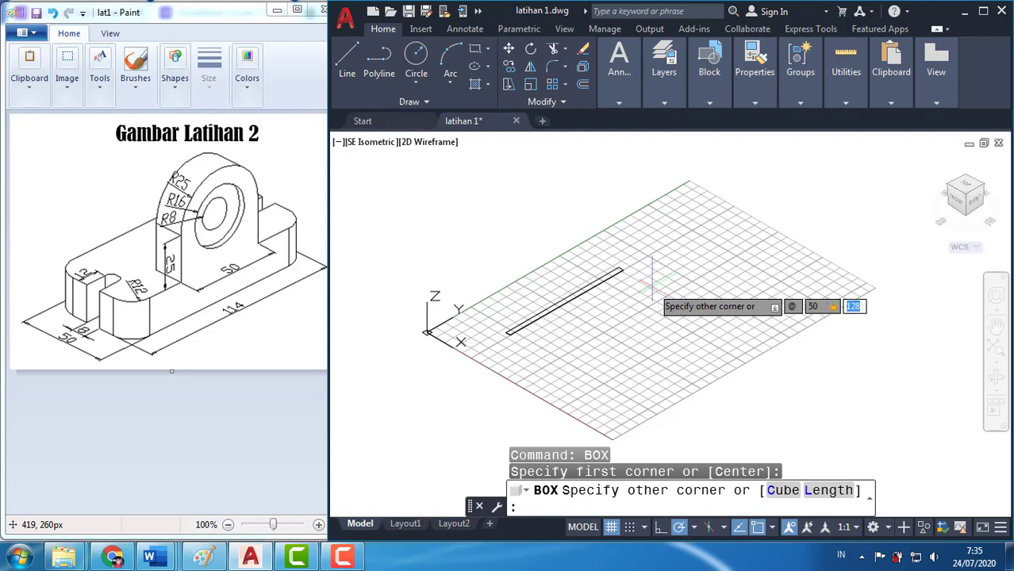
type("114")
key("Tab")
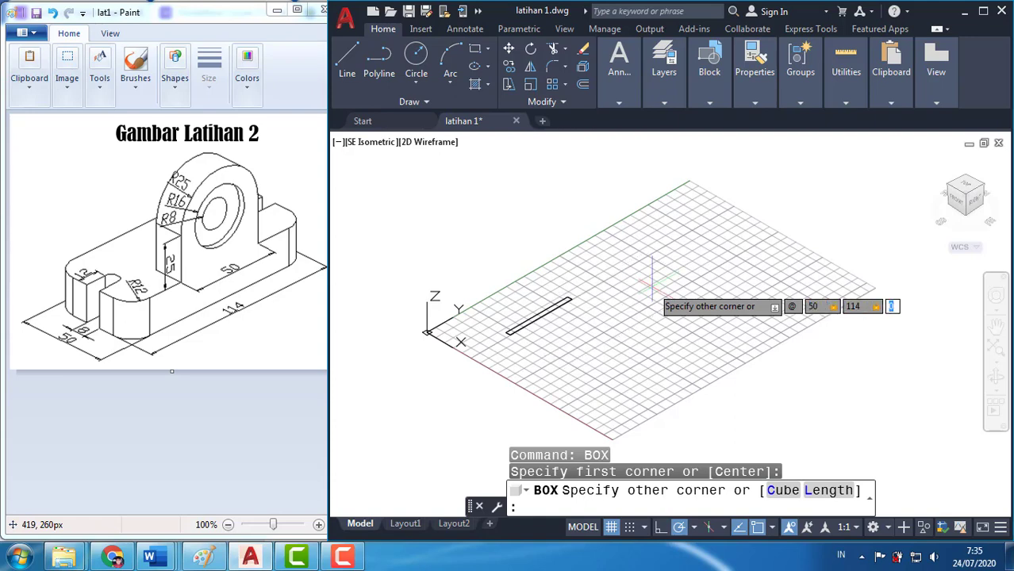
type("20")
key("Return")
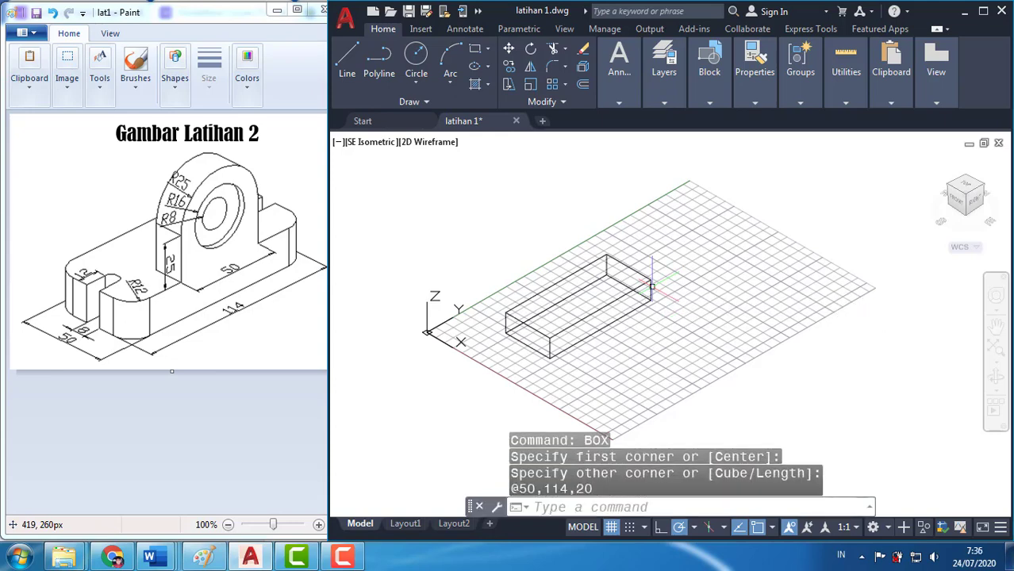
scroll(580, 313, "up", 2)
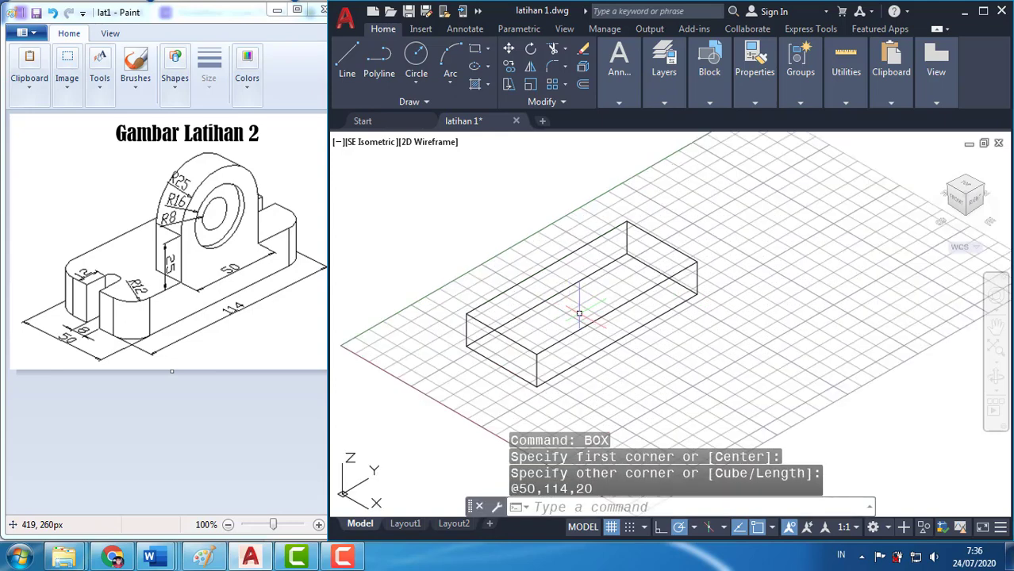
Turn off the grid display in the model view
key("F7")
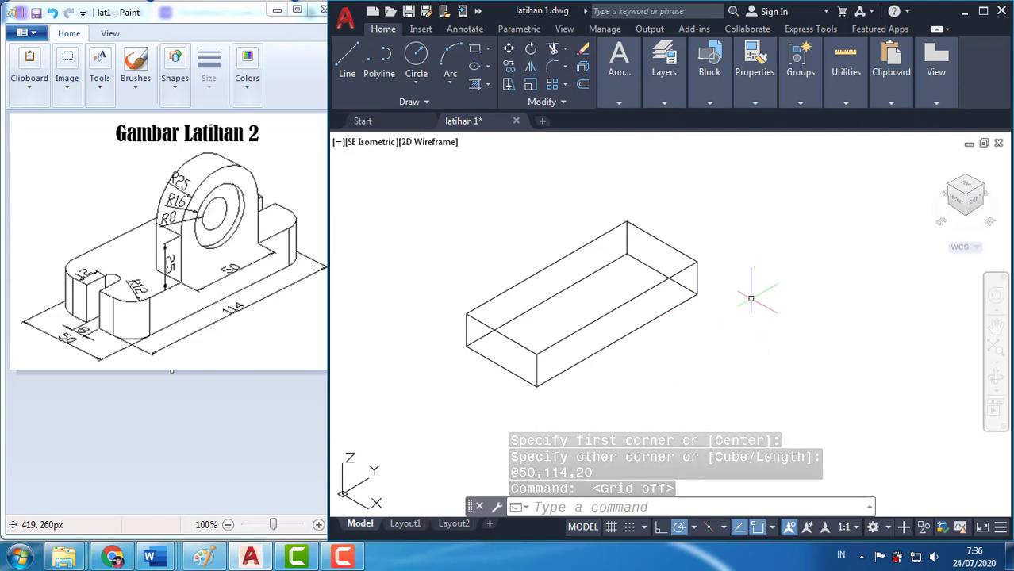
left_click(636, 509)
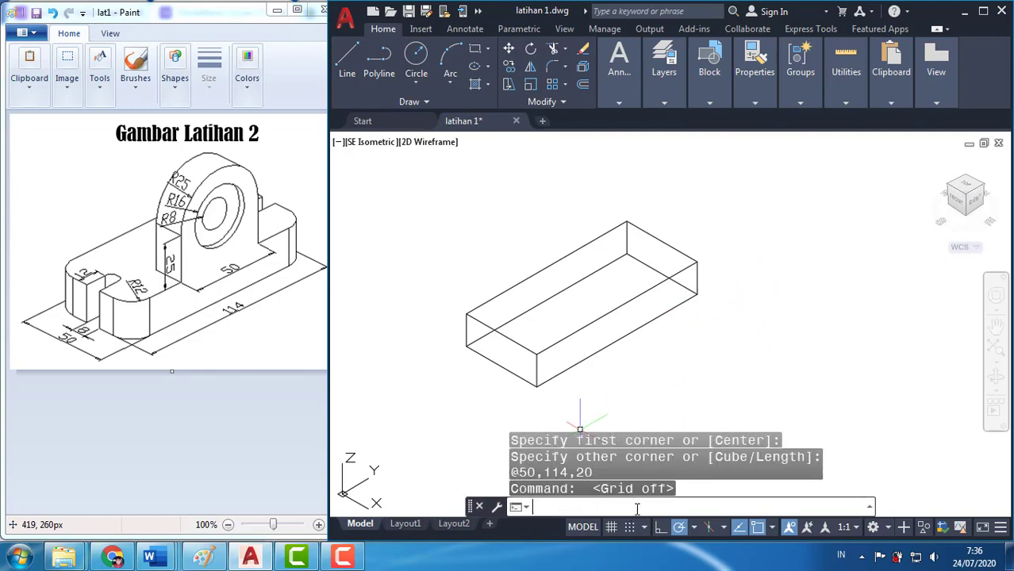
type("box")
key("BackSpace")
key("BackSpace")
key("BackSpace")
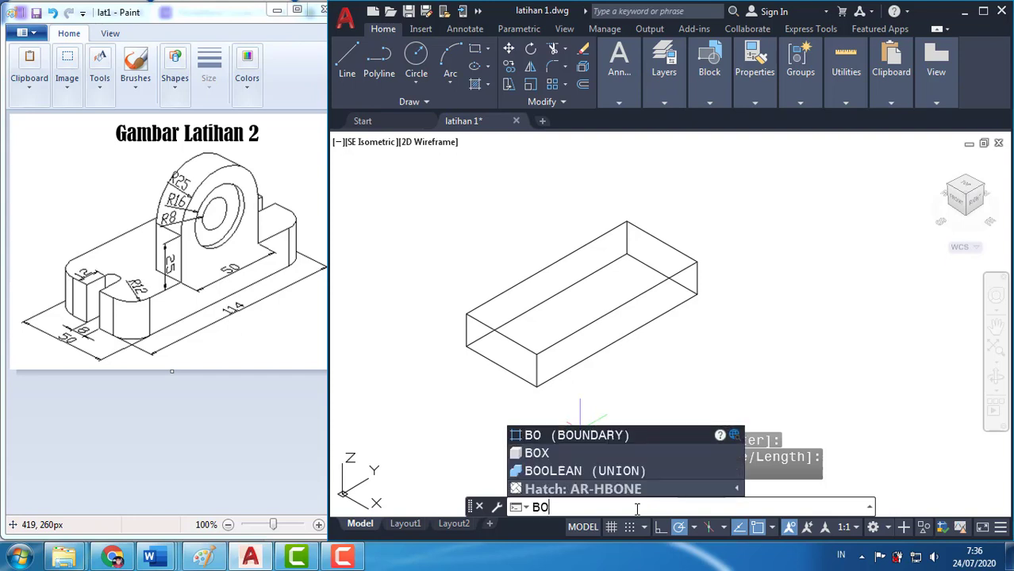
Create a cylinder centred on the midpoint of the base block's front bottom short edge, with radius 4 and height 20
type("cylinder")
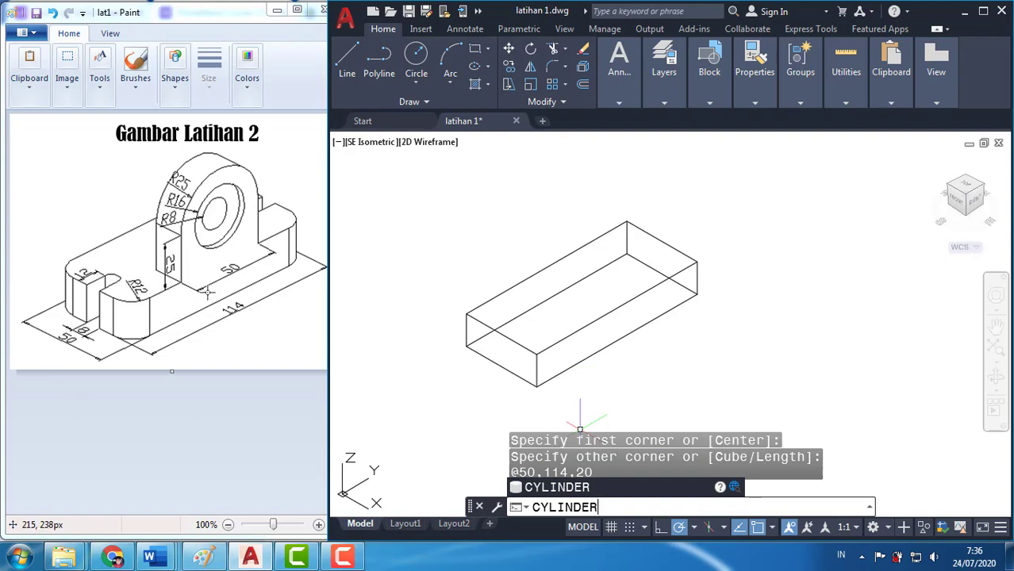
key("Return")
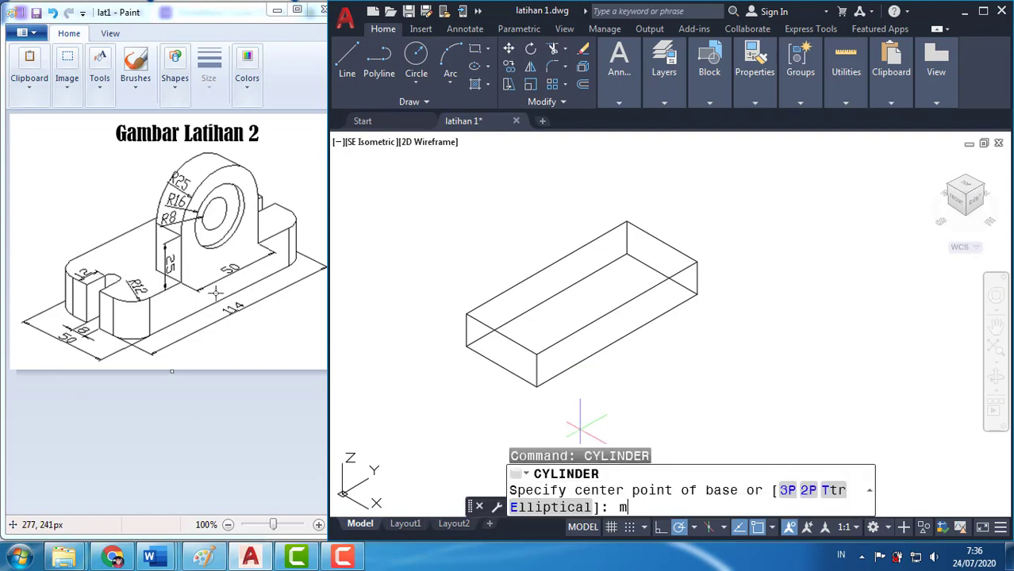
key("Return")
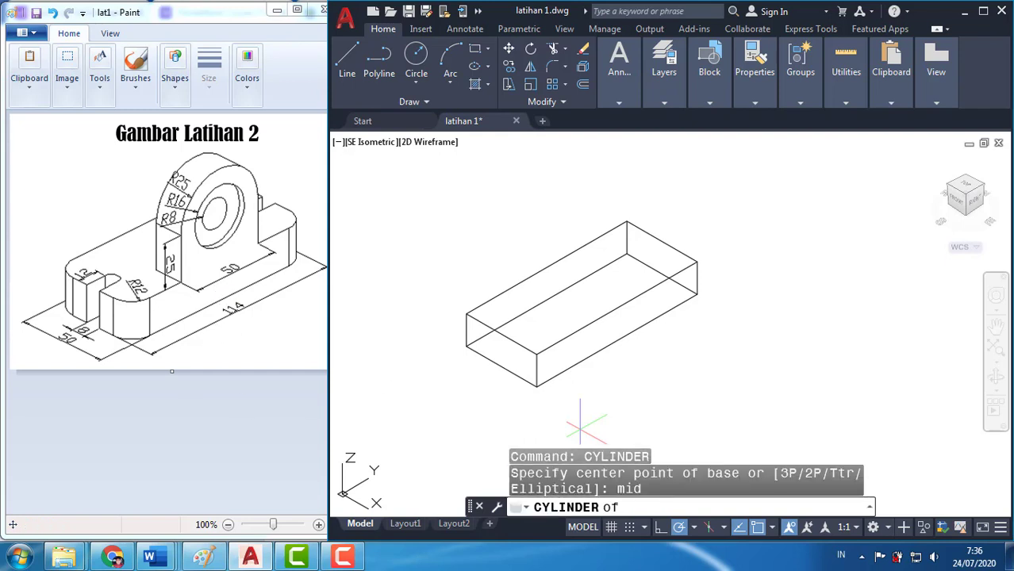
left_click(503, 367)
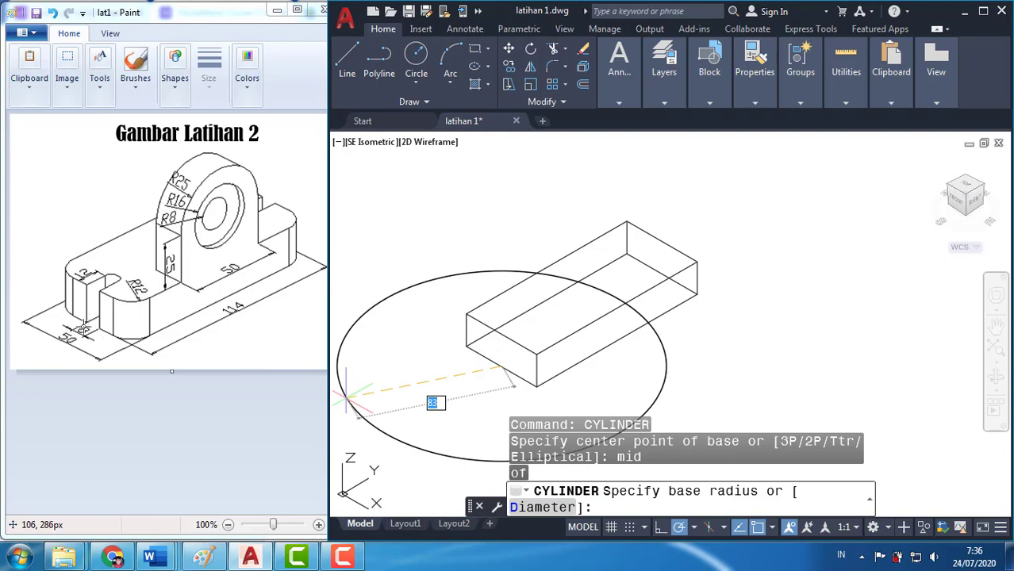
type("4")
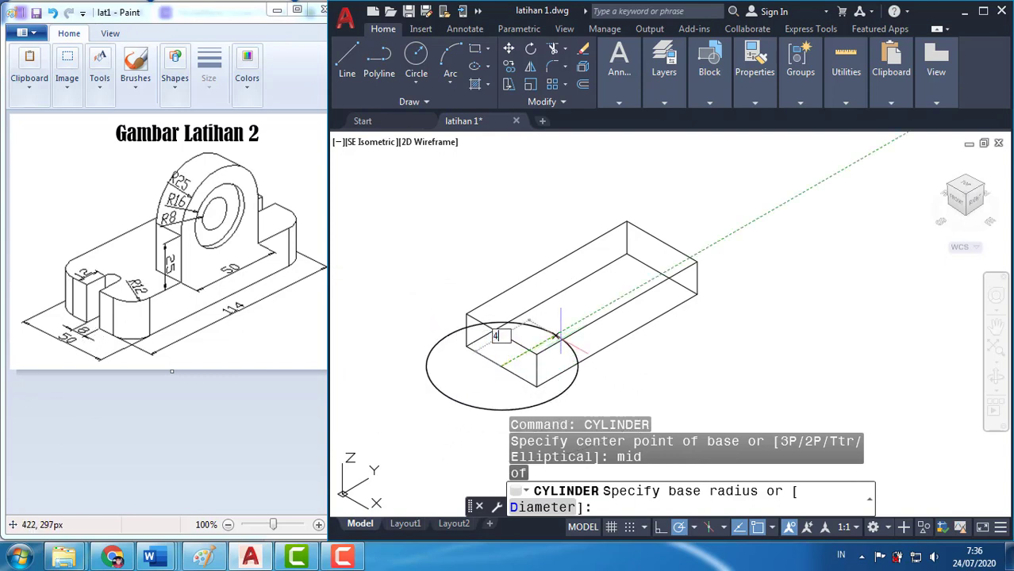
key("Return")
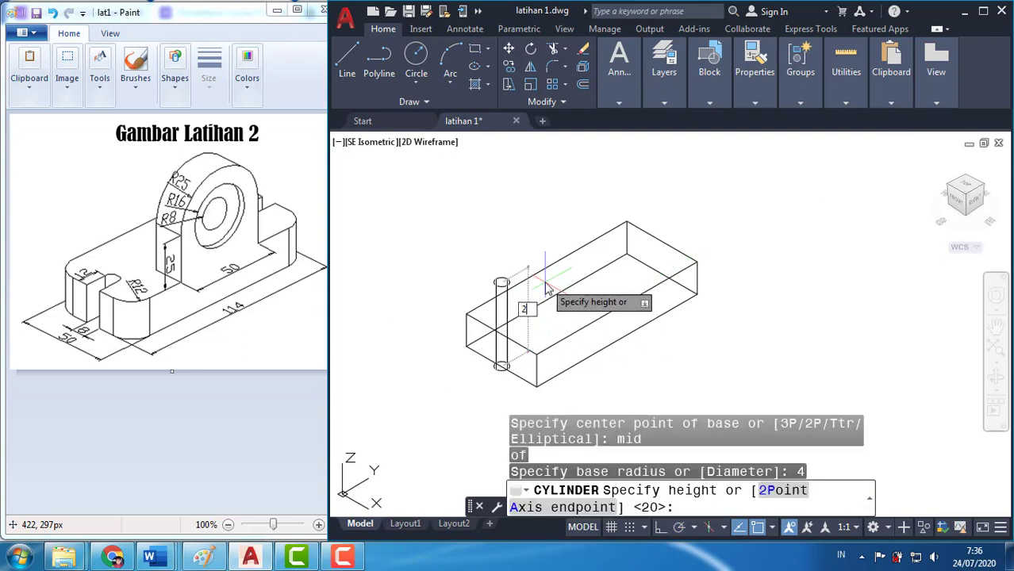
type("20")
key("Return")
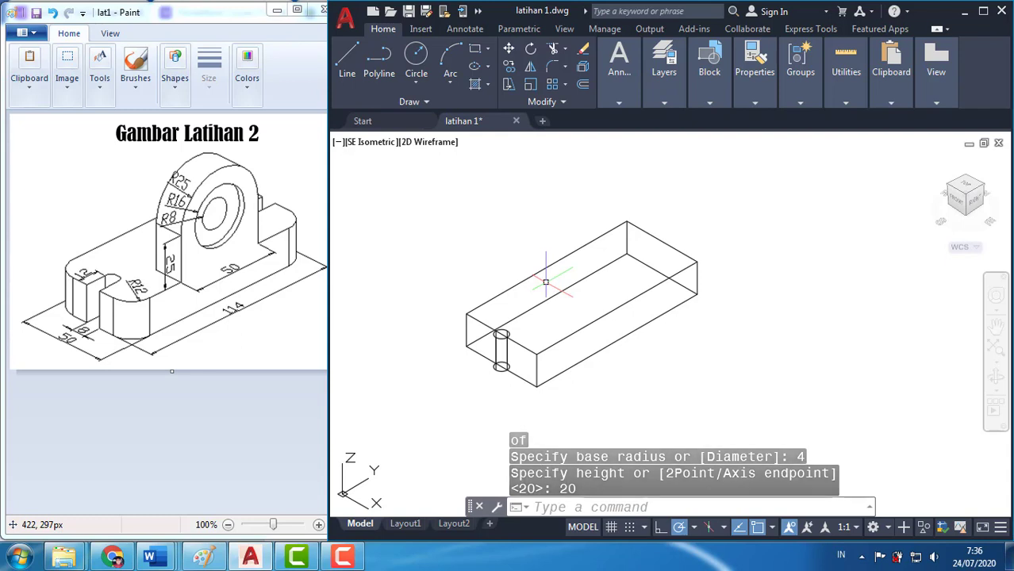
Create a solid box from the cylinder's bottom quadrant on the block's short edge, with its opposite corner at @8,12,20
type("BO")
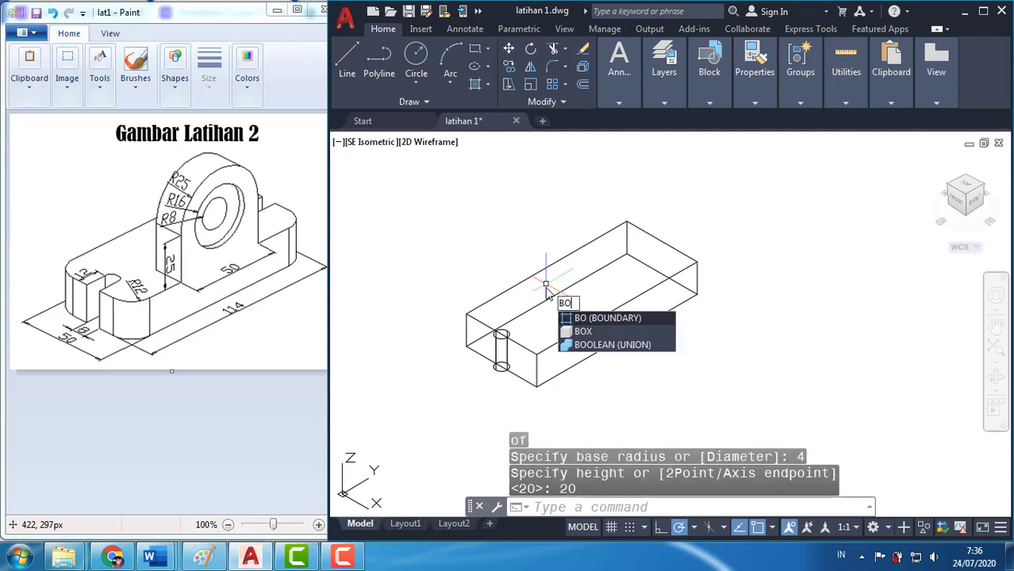
type("X")
key("Return")
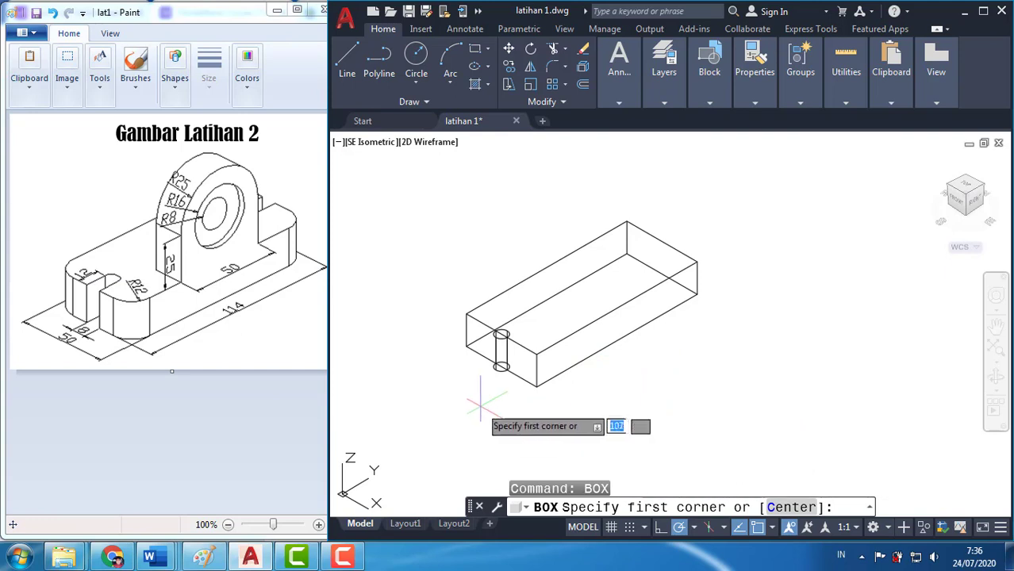
scroll(478, 381, "up", 2)
scroll(479, 379, "up", 2)
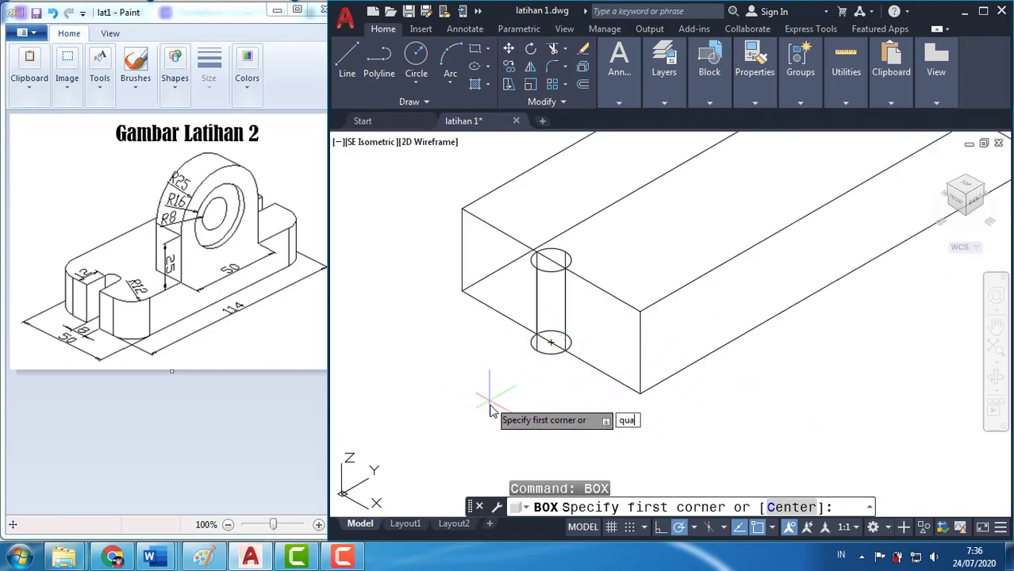
key("Return")
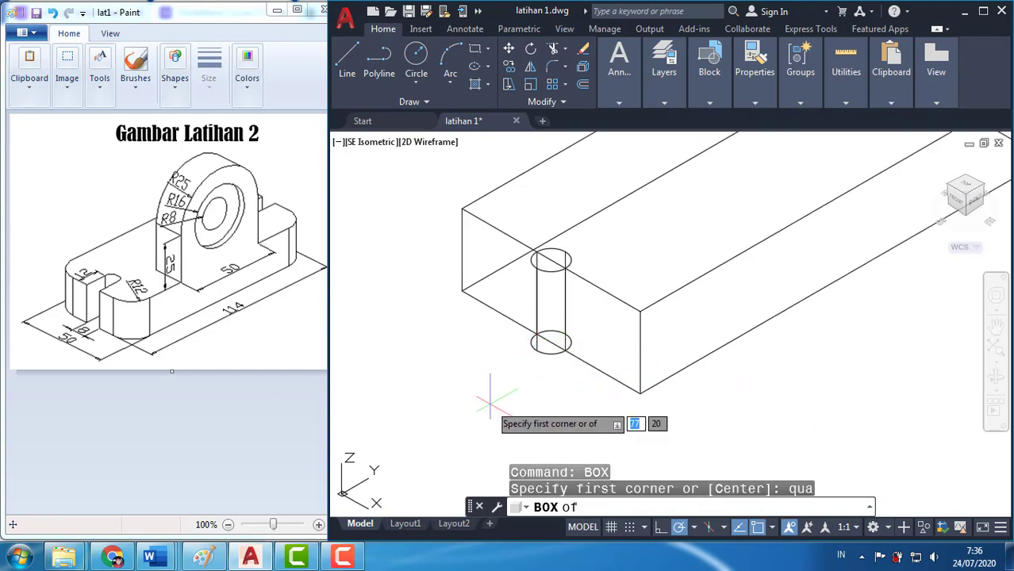
left_click(538, 334)
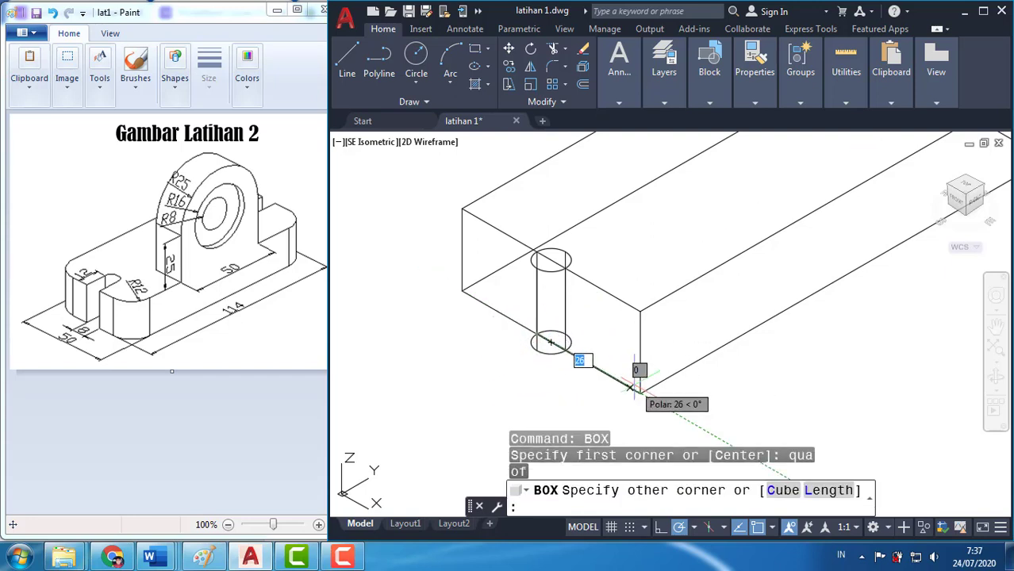
key("Tab")
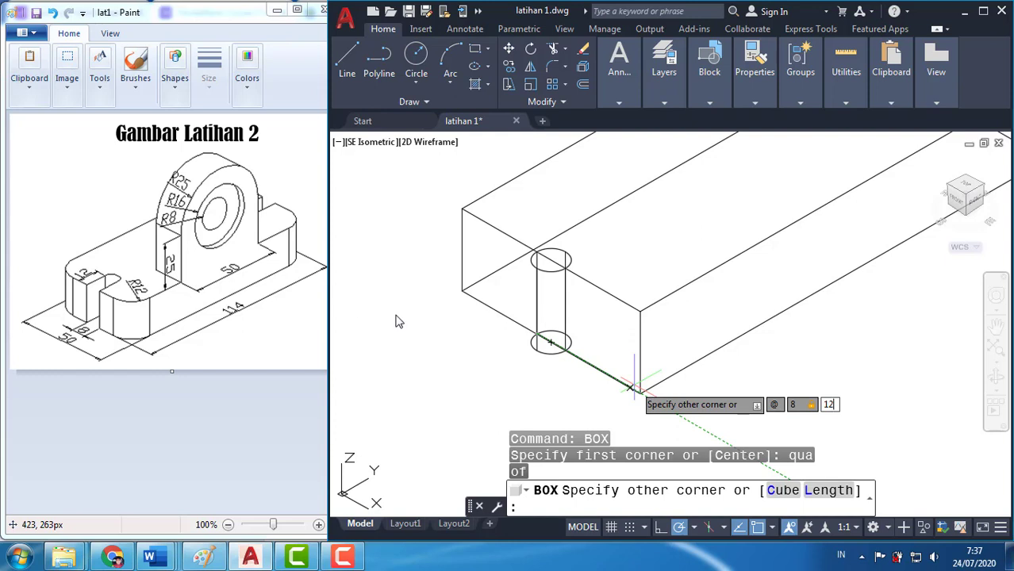
key("Tab")
type("2")
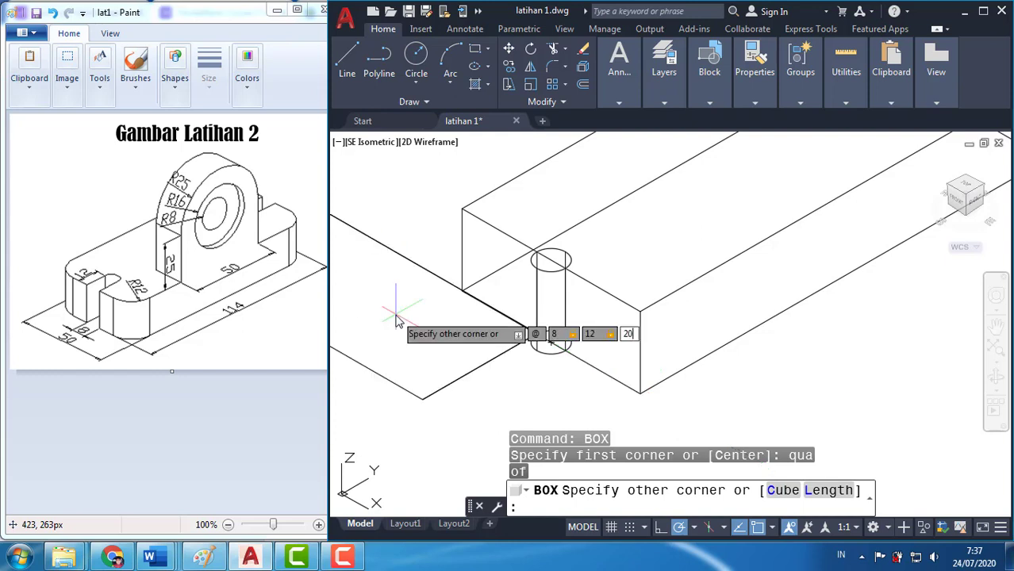
key("Return")
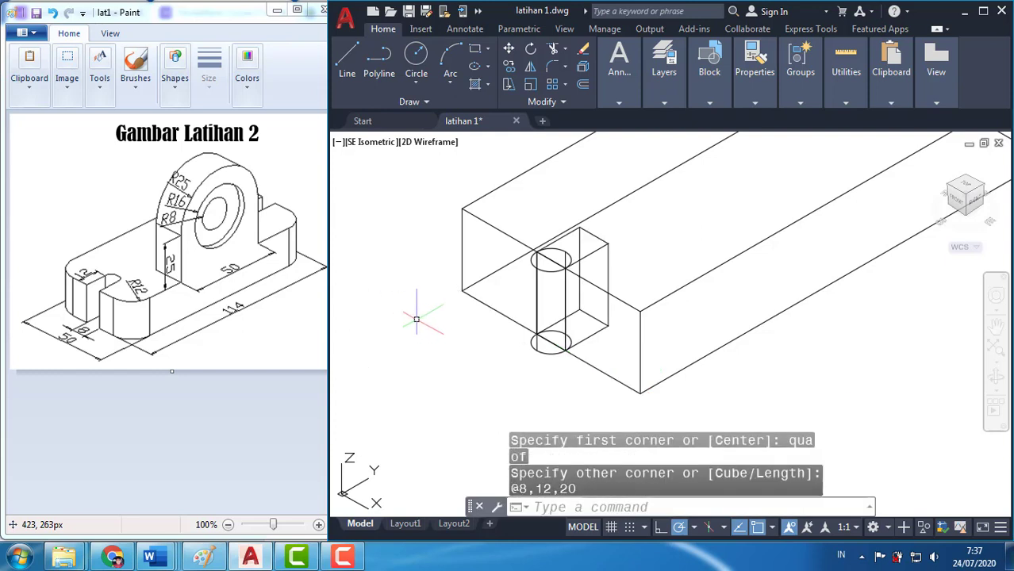
Move the cylinder from its top centre to the midpoint of the small box's inner top edge
scroll(437, 317, "down", 2)
middle_click_drag(532, 272, 518, 308)
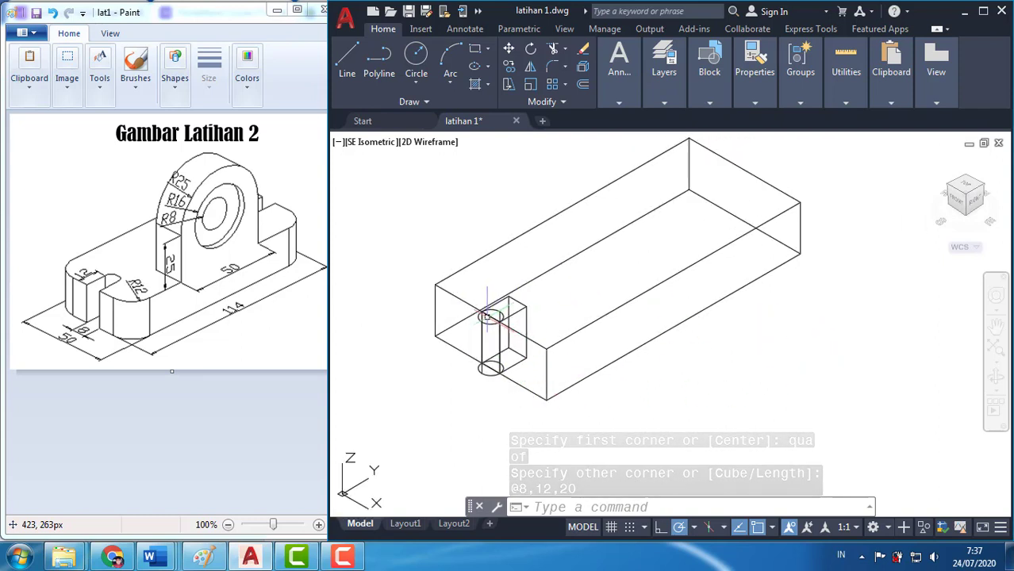
middle_click_drag(488, 318, 493, 337)
scroll(493, 338, "up", 5)
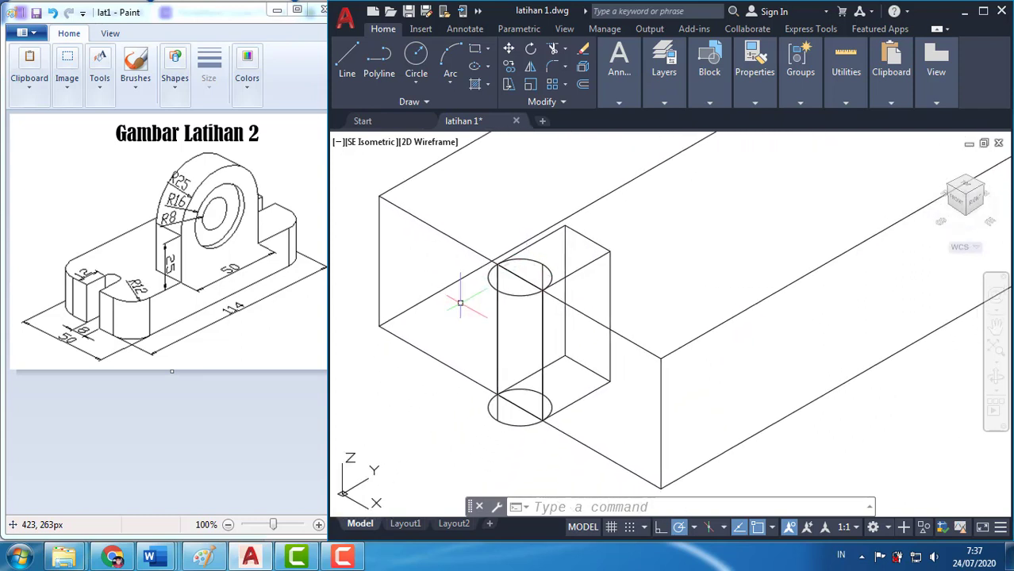
type("ove")
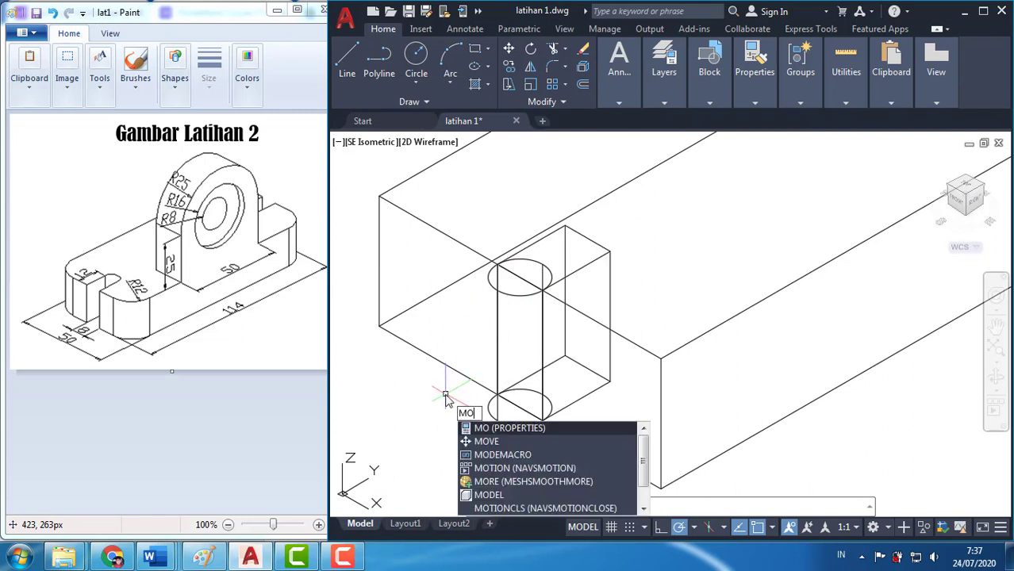
key("Return")
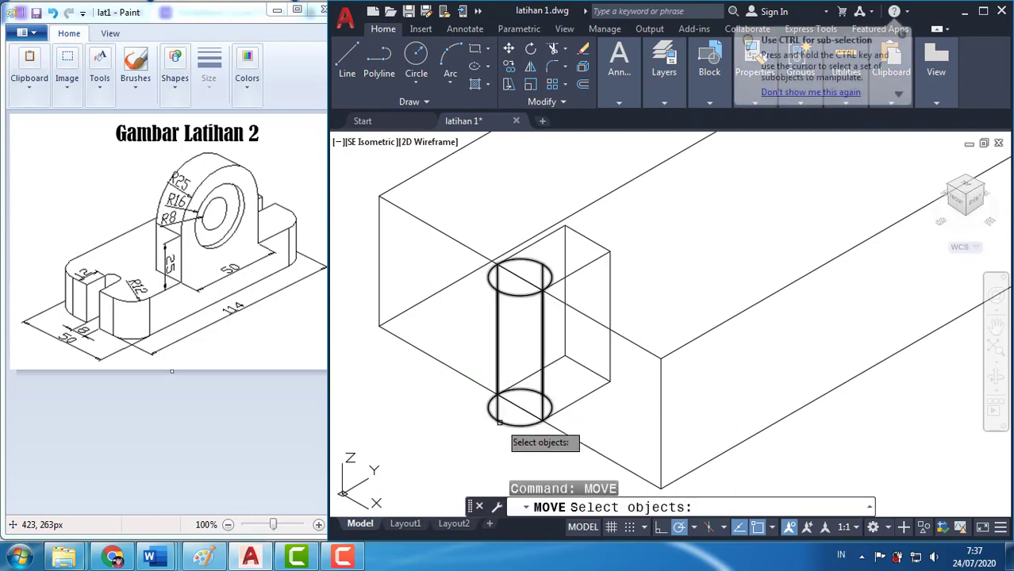
left_click(501, 422)
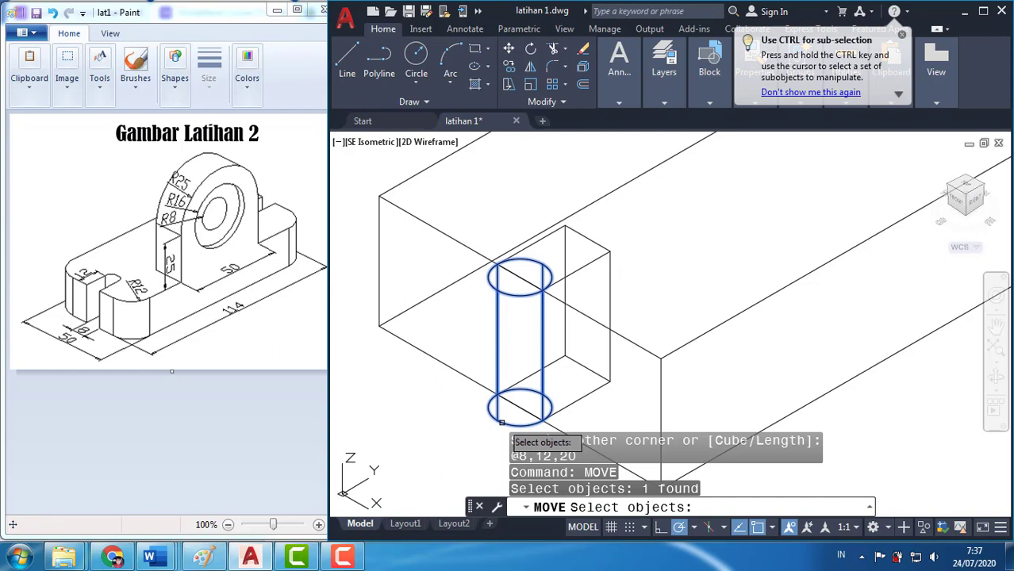
key("Return")
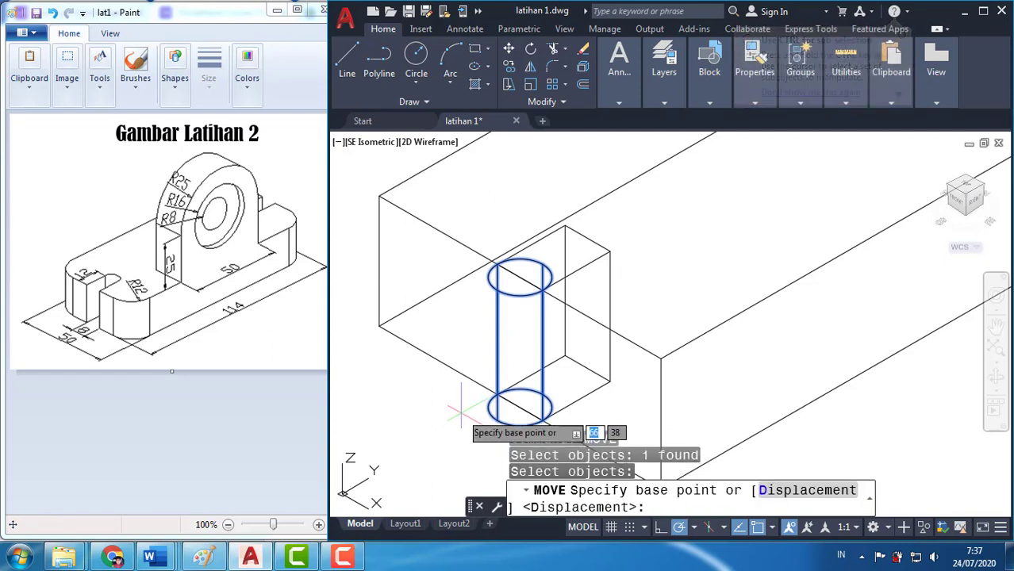
type("cen")
key("Return")
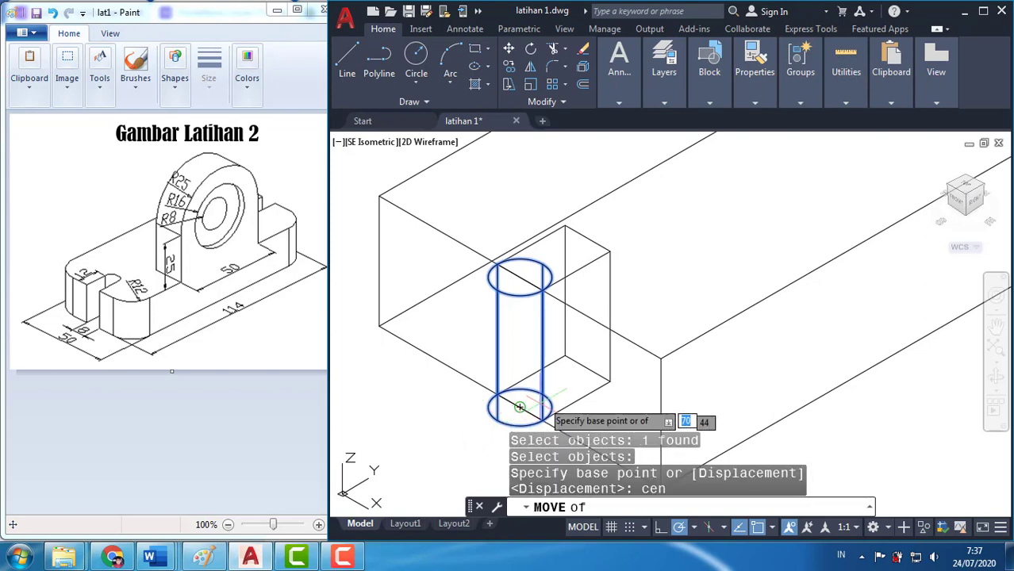
left_click(519, 277)
type("mid")
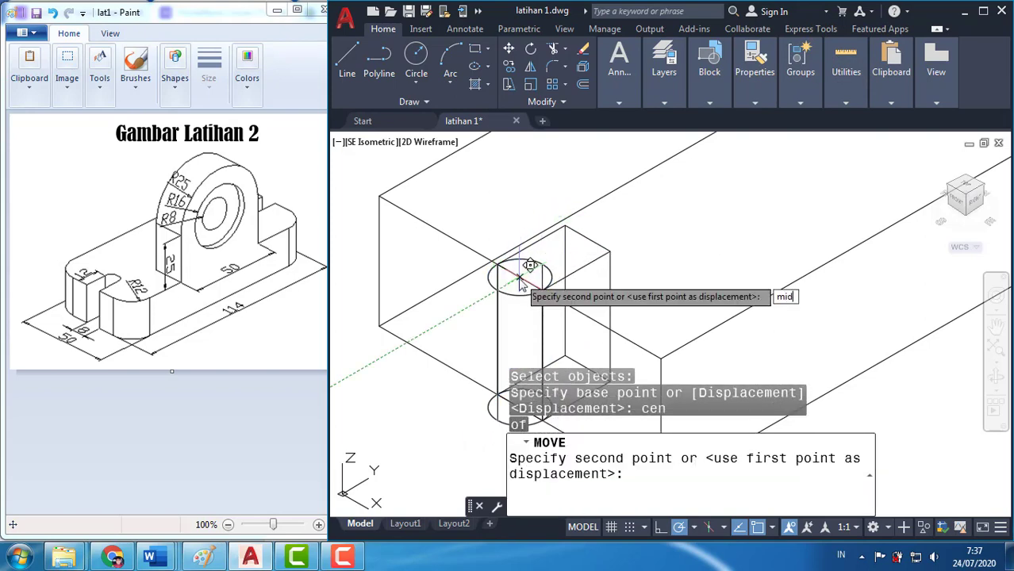
key("Return")
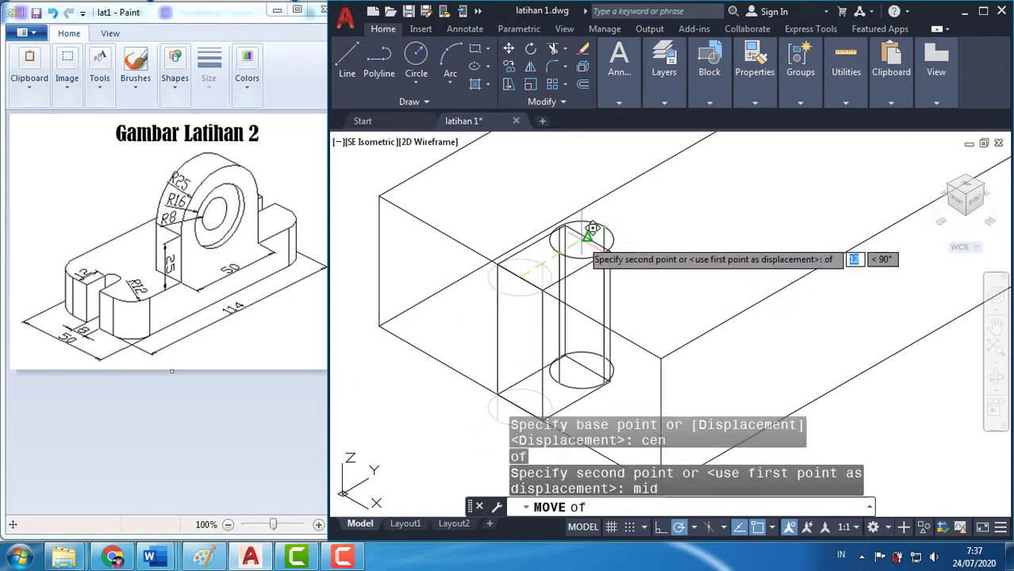
left_click(584, 237)
Mirror the cylinder and small box in 3D across the ZX plane through the midpoint of the block's long bottom edge, keeping the originals
scroll(584, 238, "down", 5)
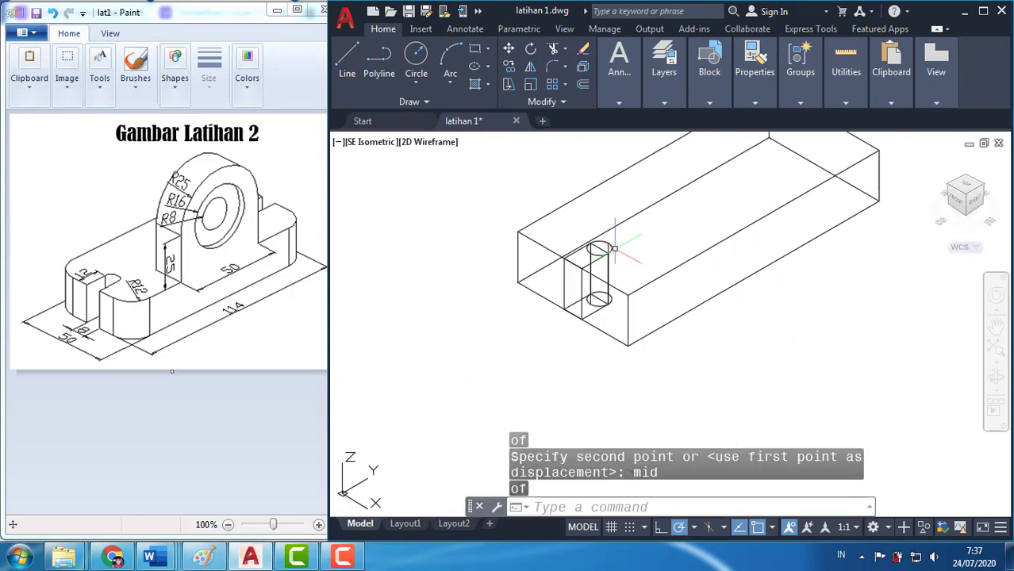
middle_click_drag(611, 247, 508, 321)
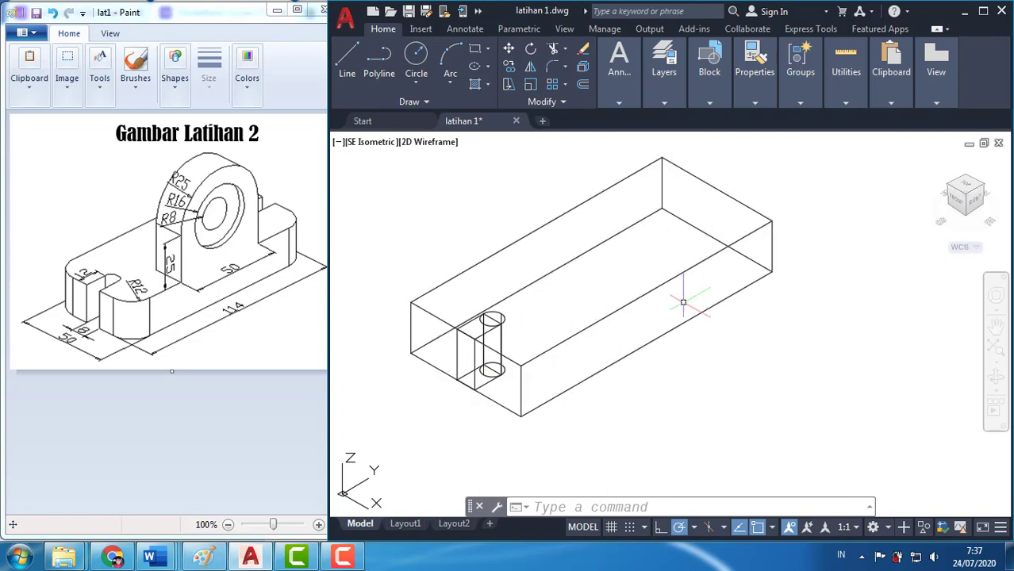
type("MIRROr")
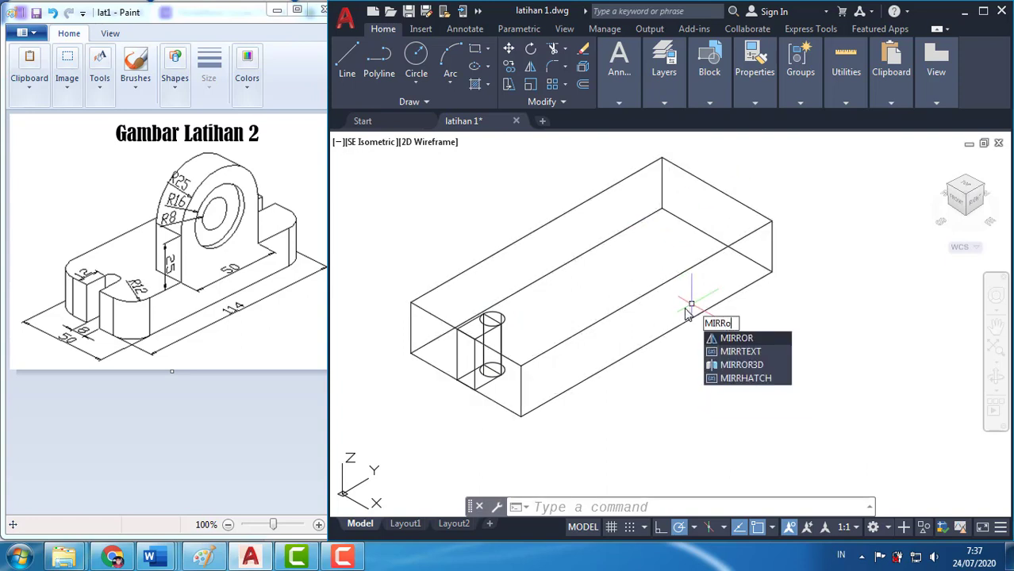
type("3D")
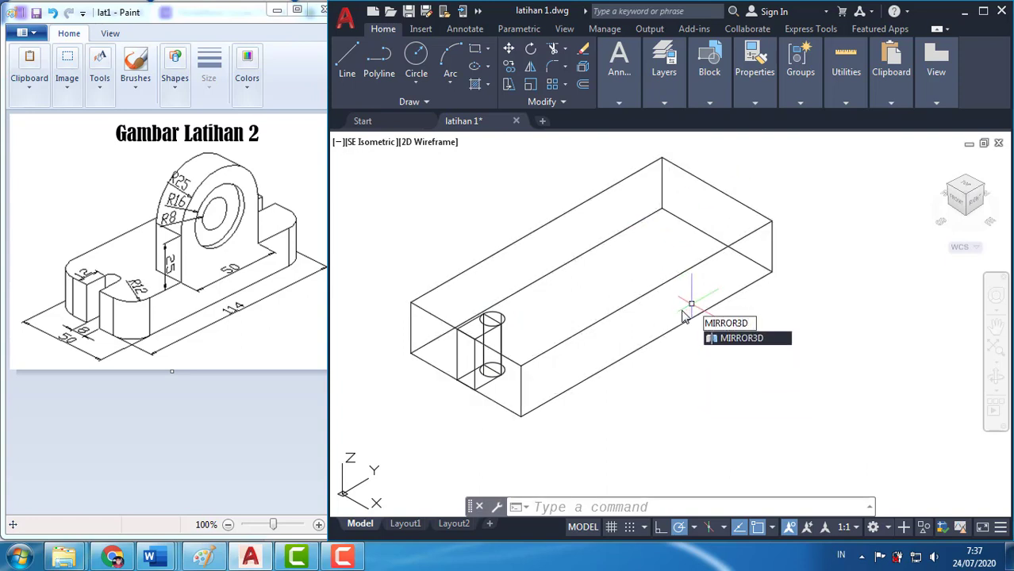
key("Return")
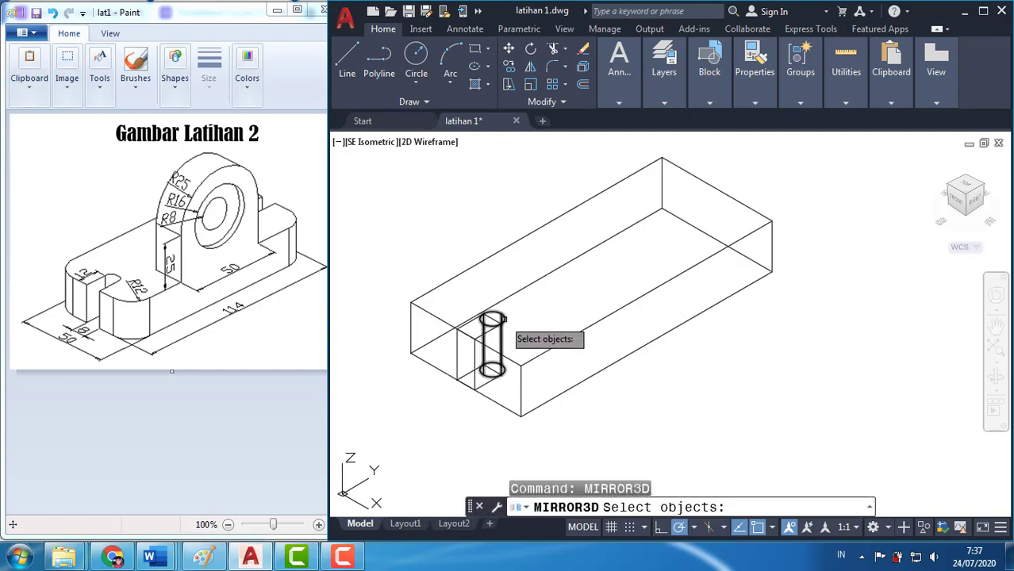
left_click(503, 318)
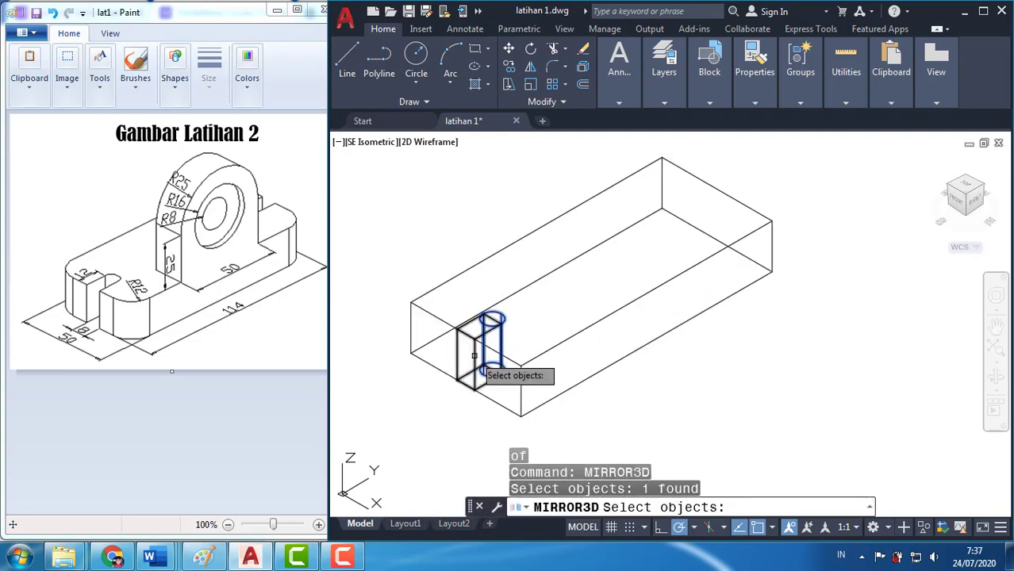
left_click(474, 356)
key("Return")
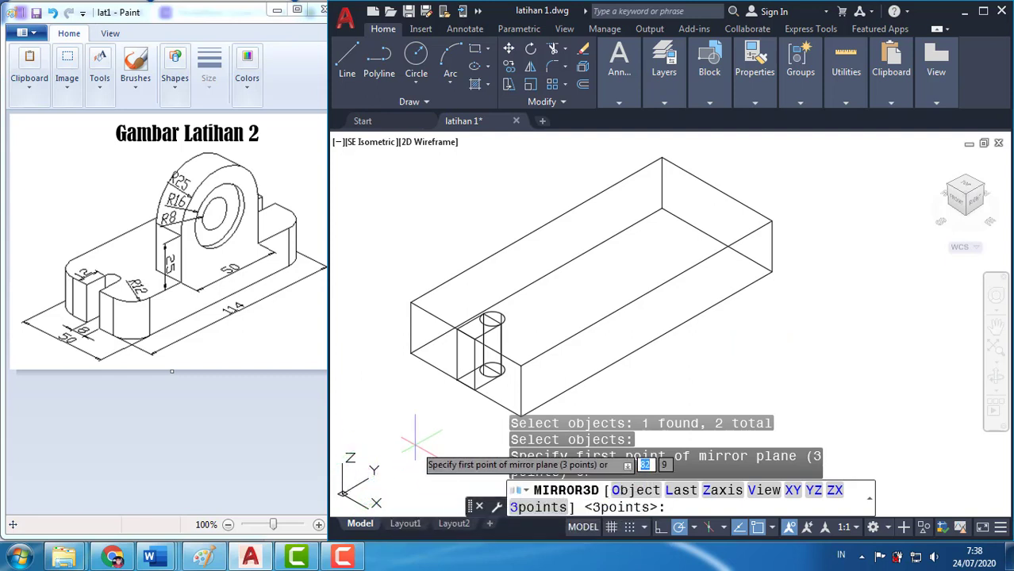
left_click(834, 491)
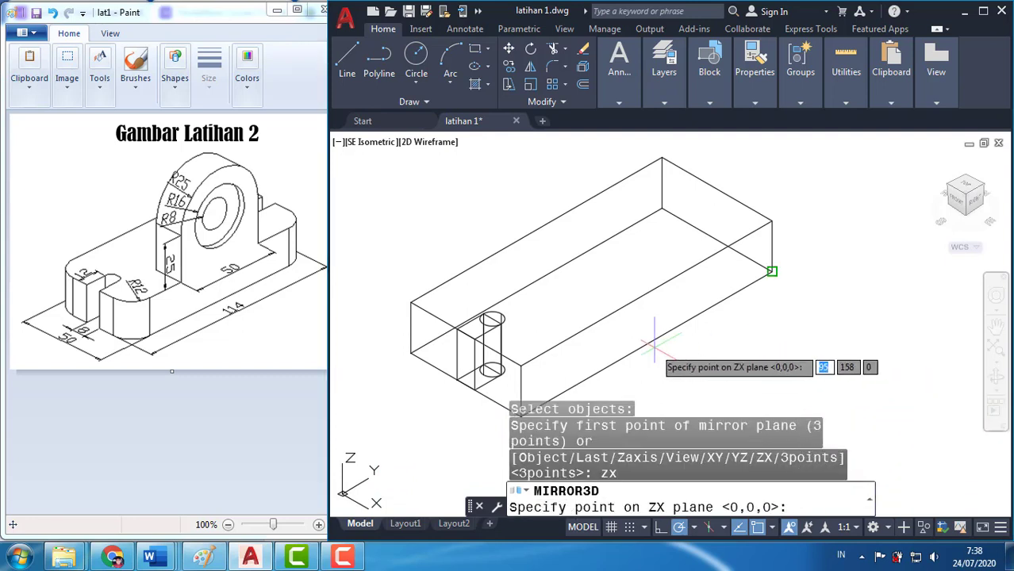
type("mid")
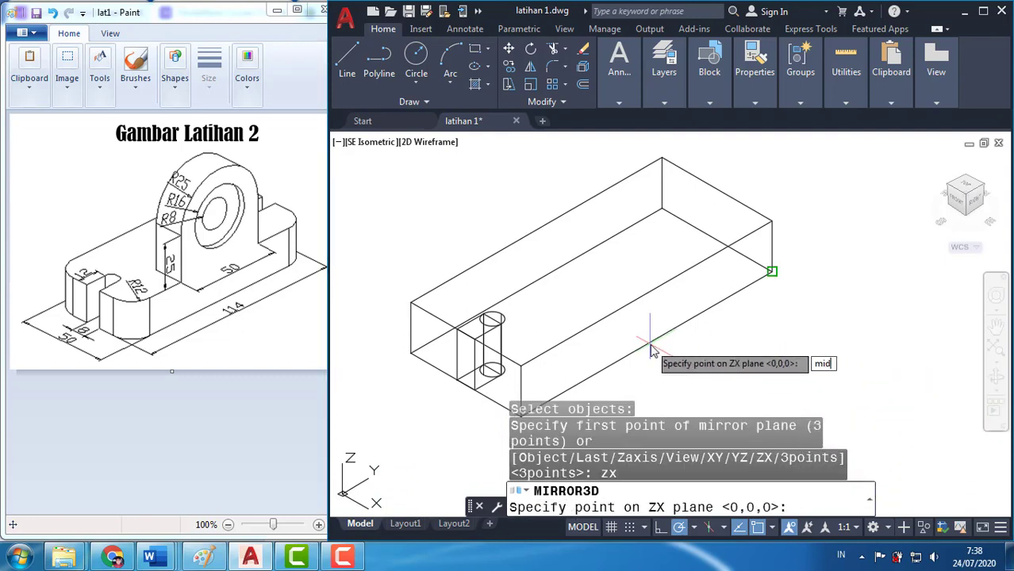
key("Return")
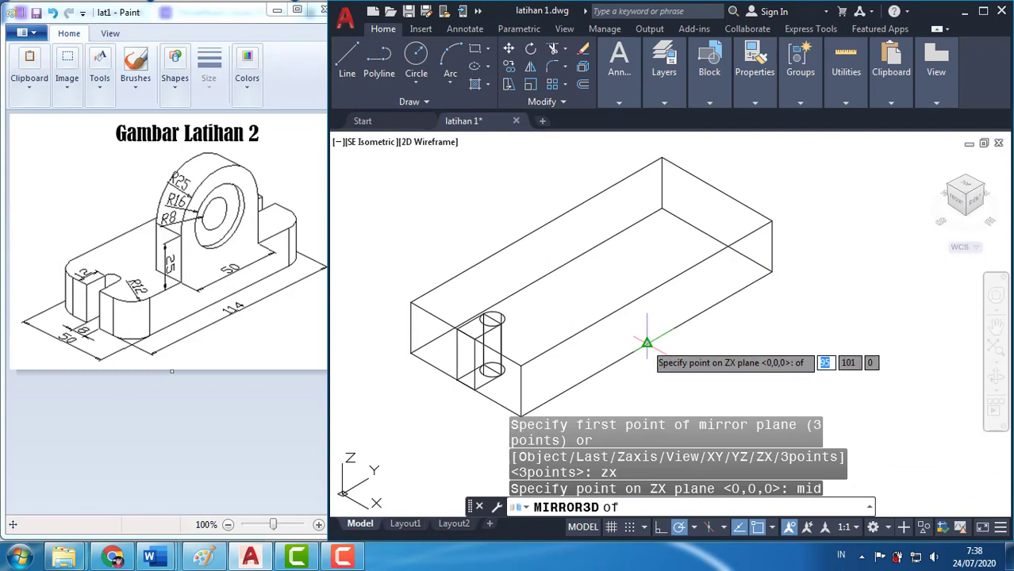
left_click(647, 343)
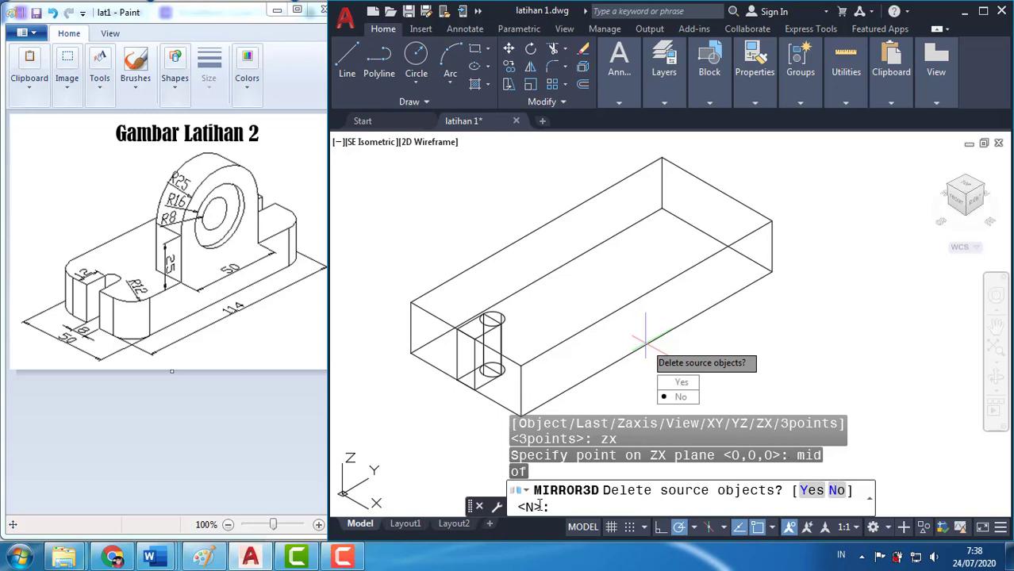
key("Return")
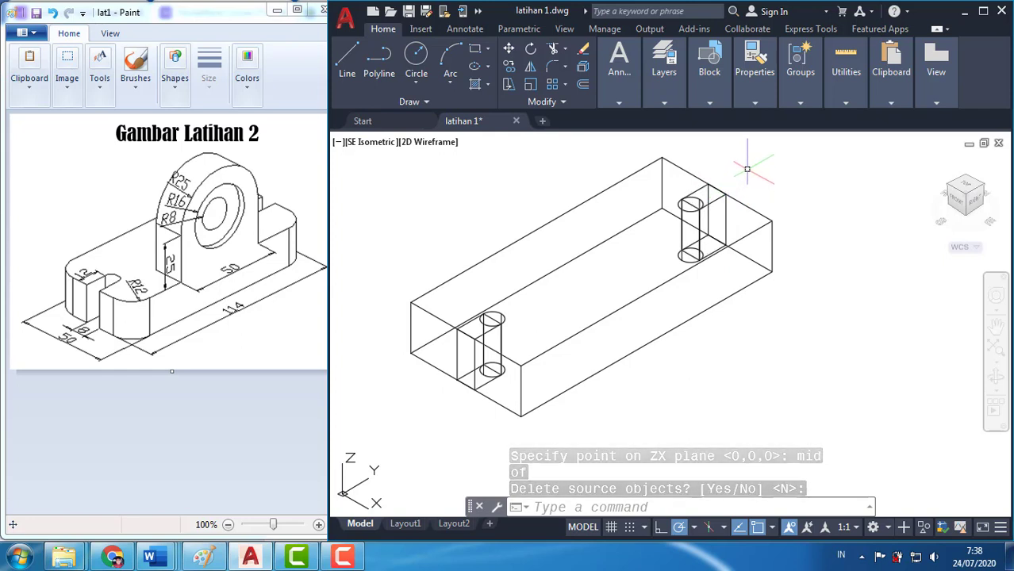
Display the base block and the slot solids at both ends with hidden lines removed
type("hId")
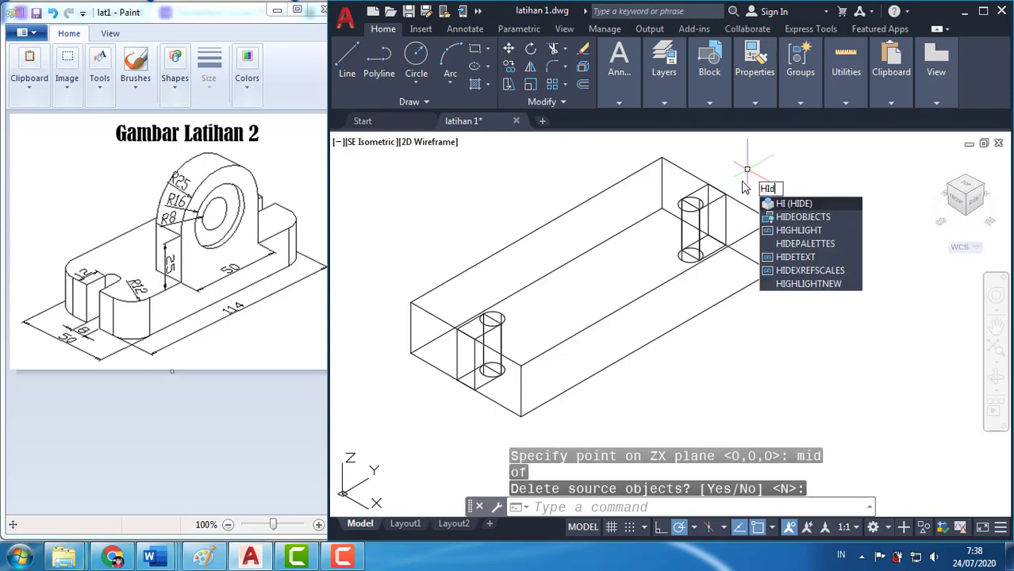
type("e")
key("Return")
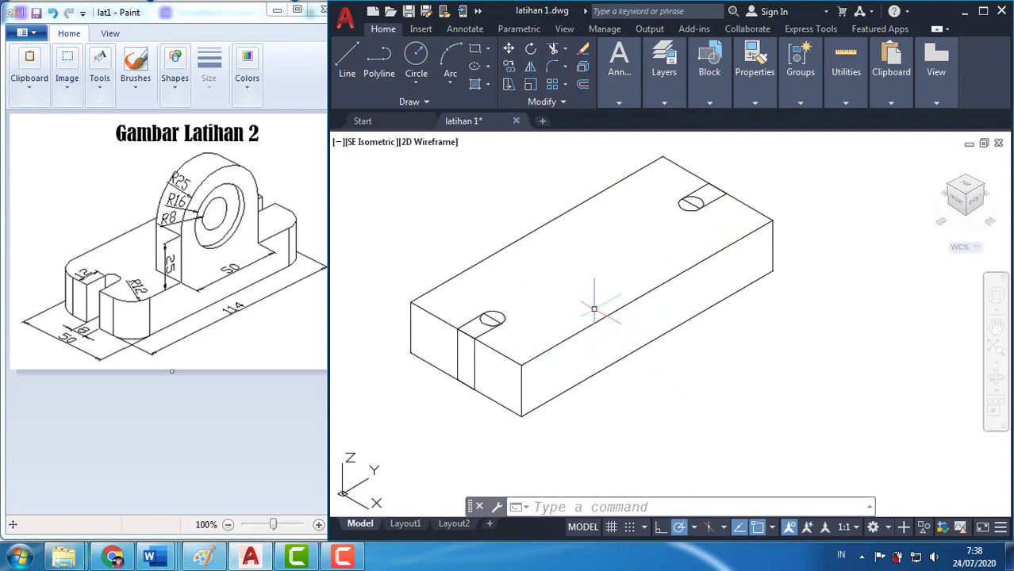
Subtract both cylinders and both small boxes from the base block, and display the slotted block with hidden lines removed
type("ubtr")
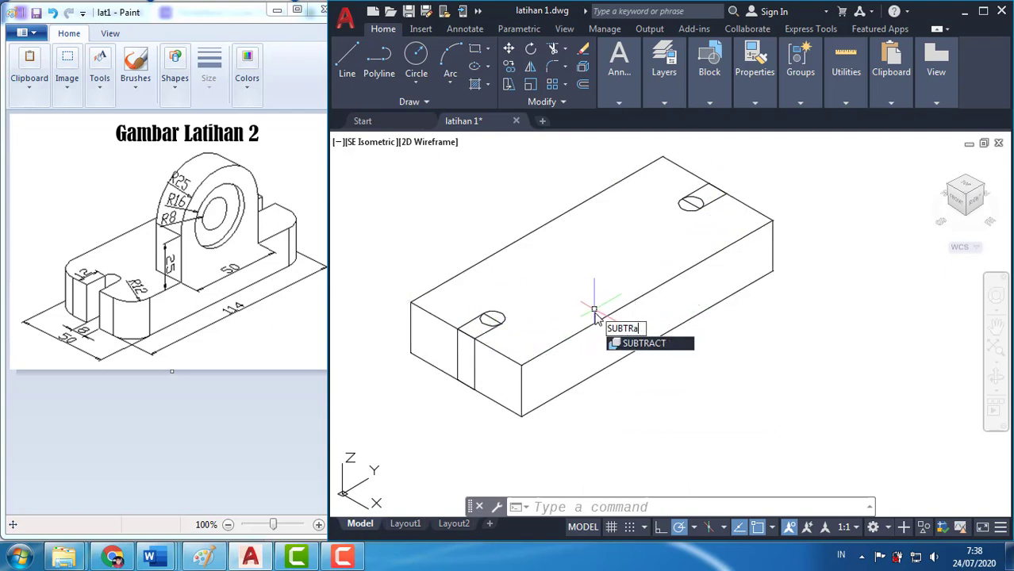
key("Return")
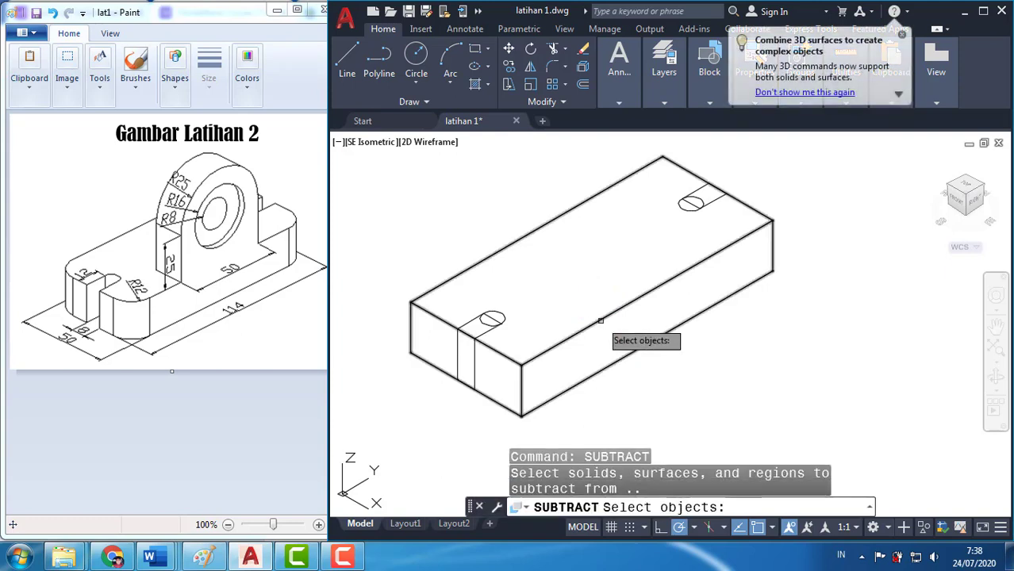
left_click(598, 321)
key("Return")
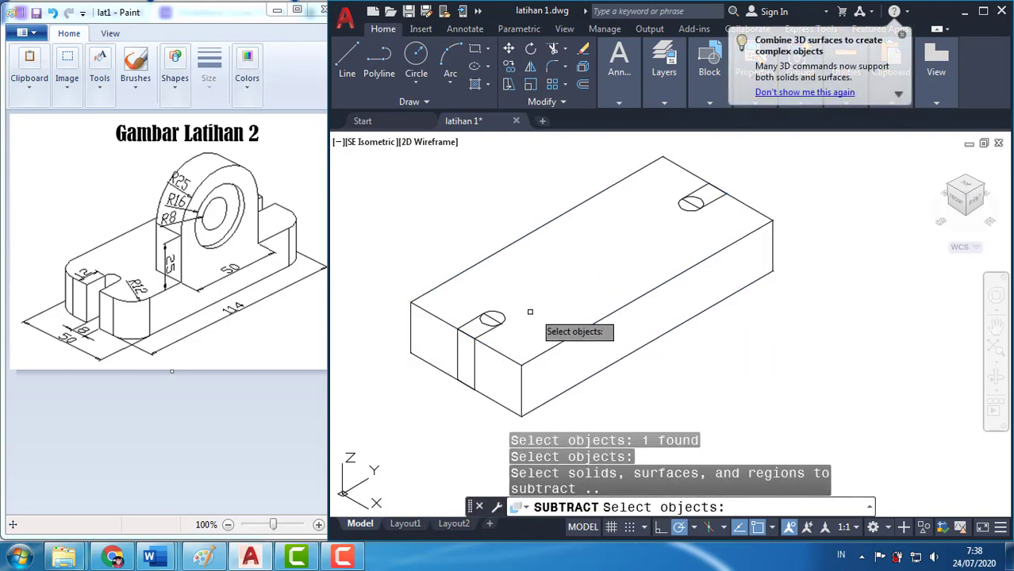
left_click(498, 316)
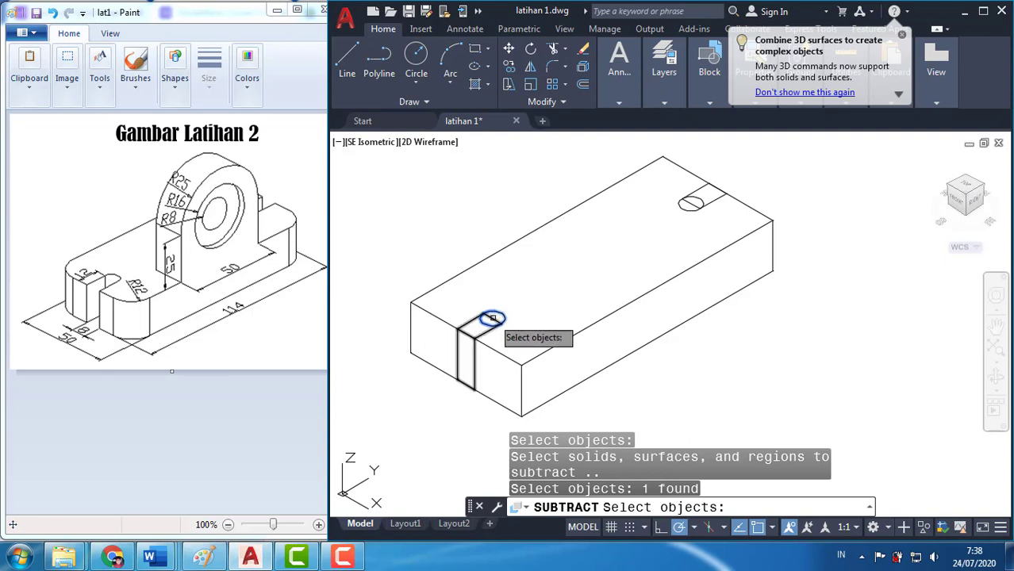
left_click(491, 320)
left_click(691, 203)
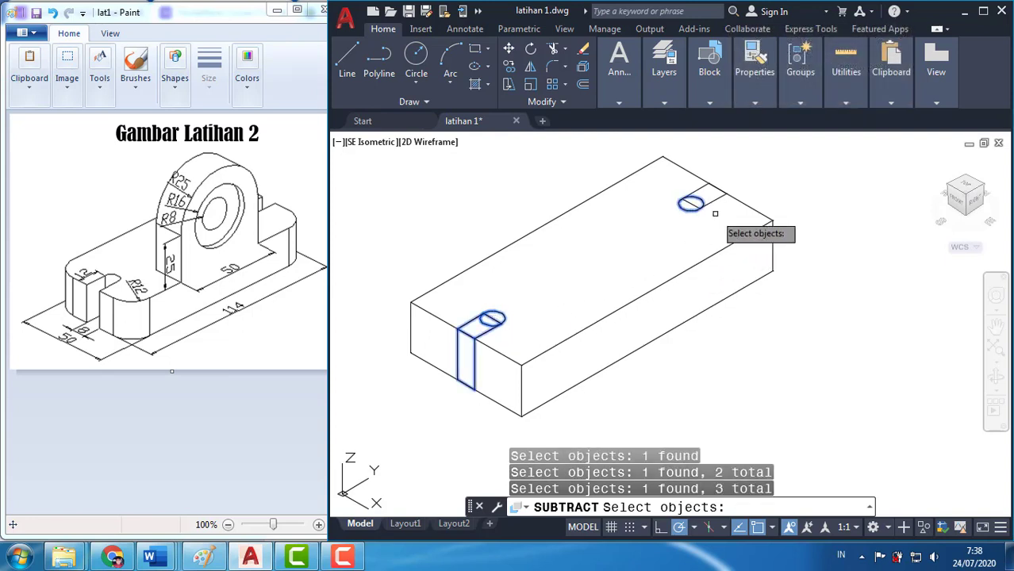
left_click(712, 198)
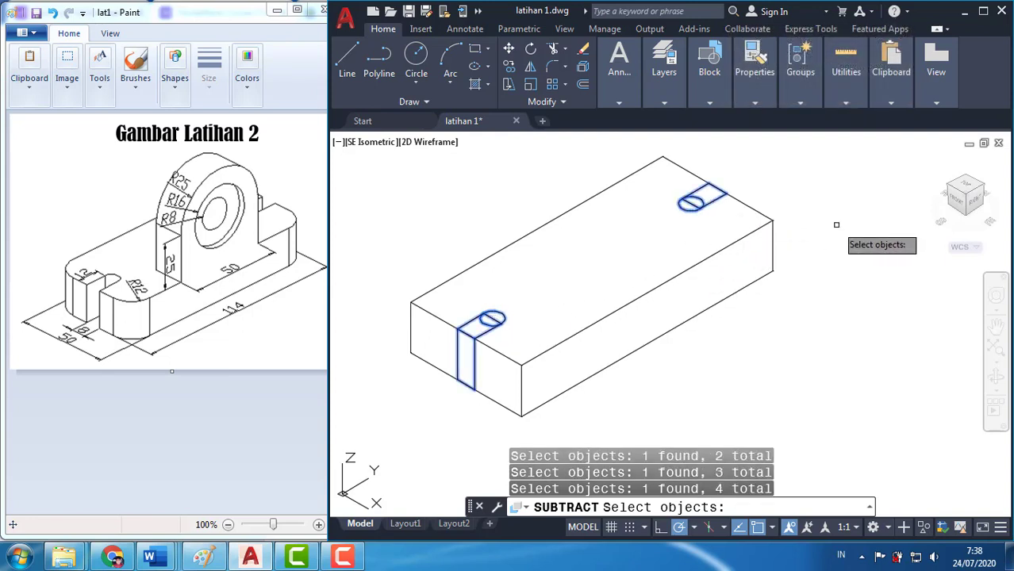
key("Return")
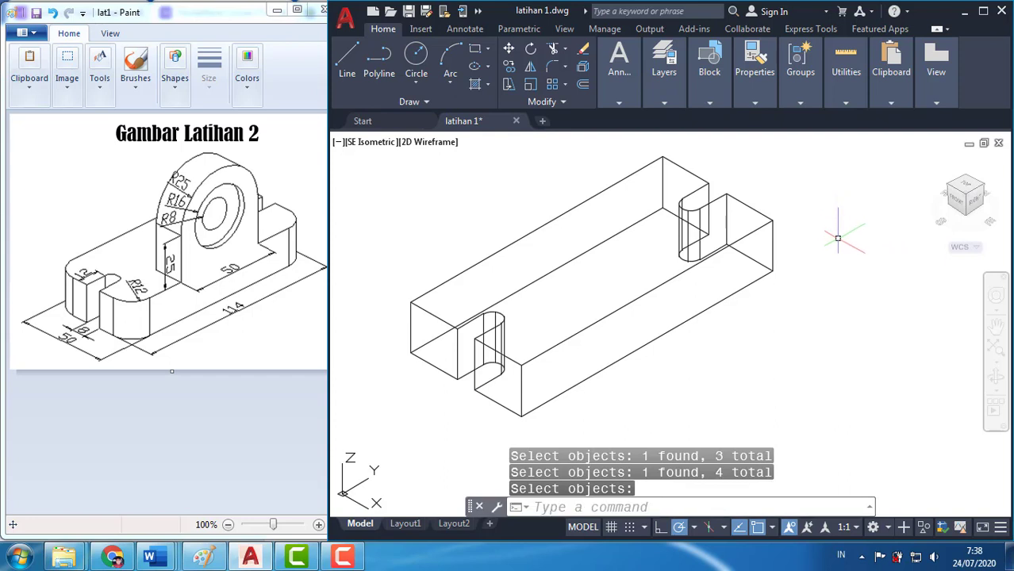
type("hide")
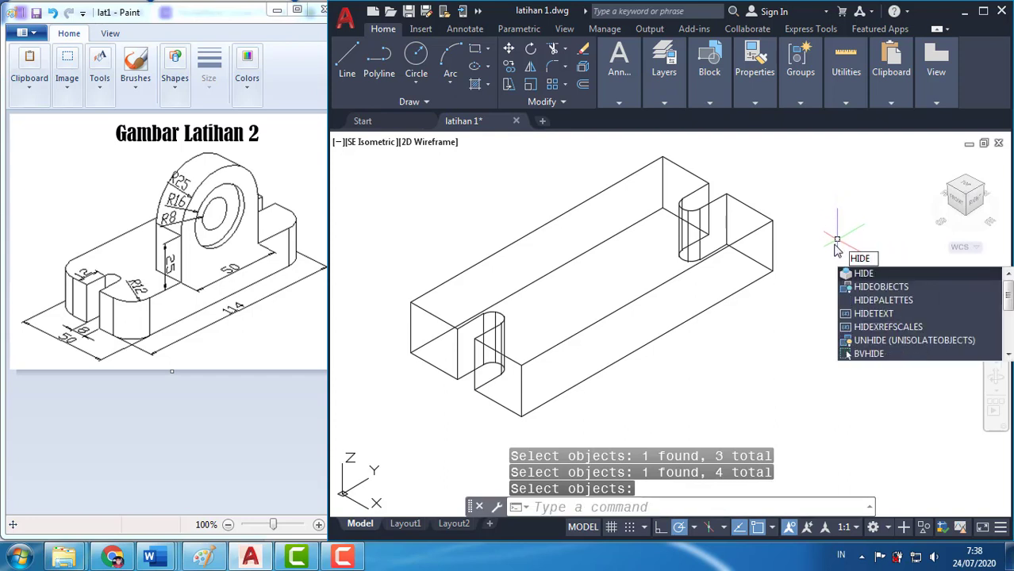
key("Return")
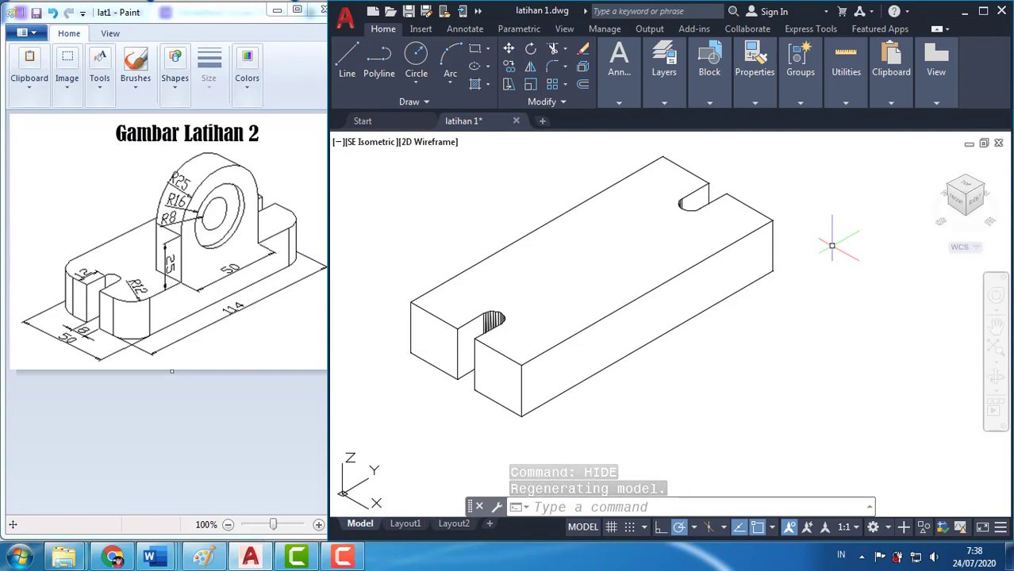
type("fille")
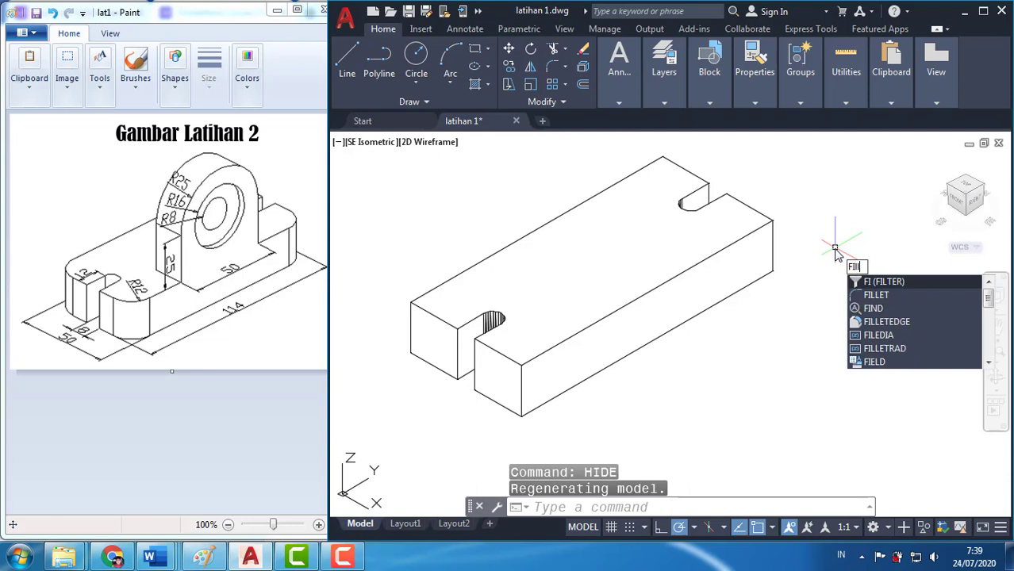
type("t")
key("Return")
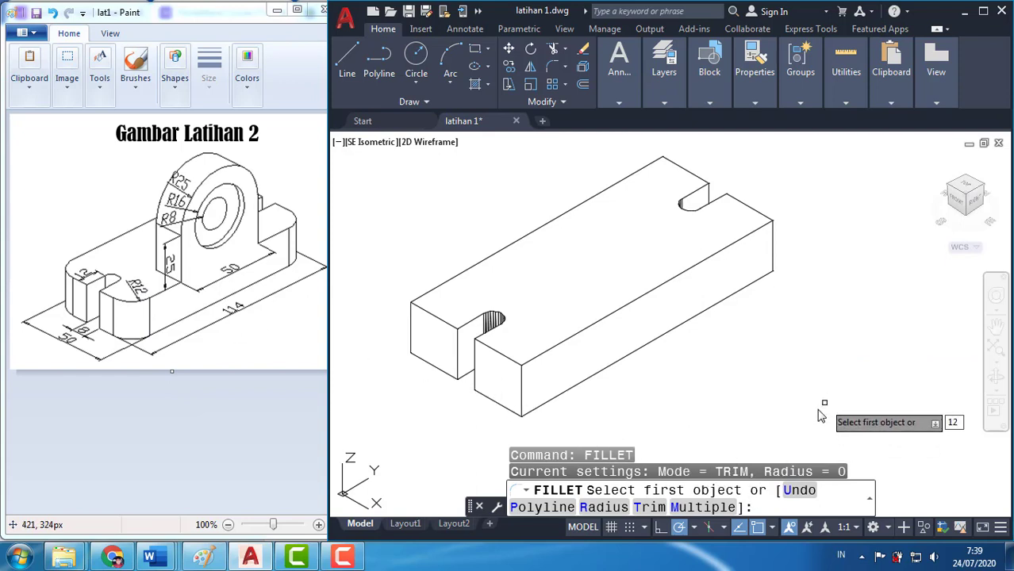
type("12")
key("Return")
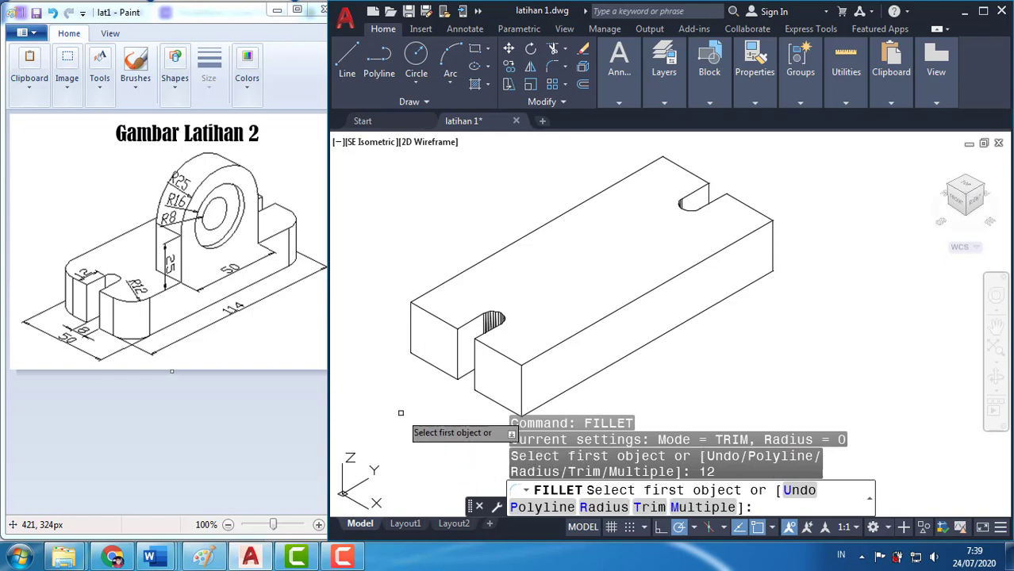
left_click(523, 382)
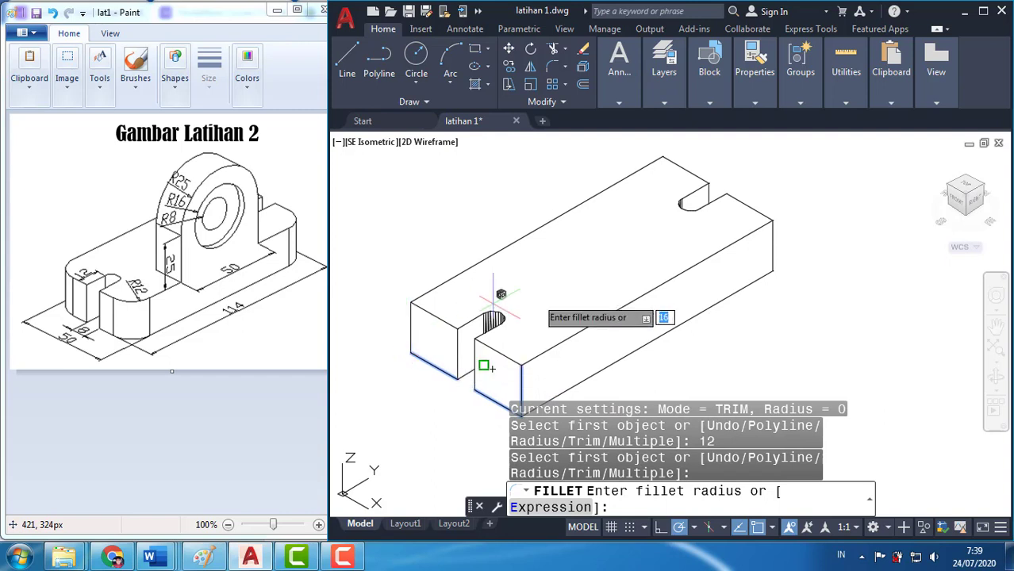
key("Return")
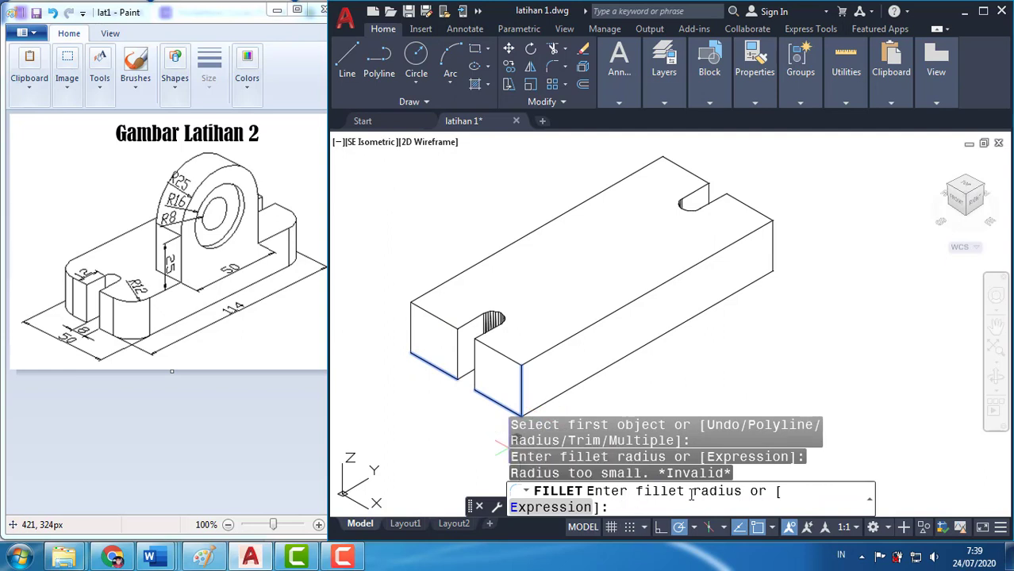
key("Return")
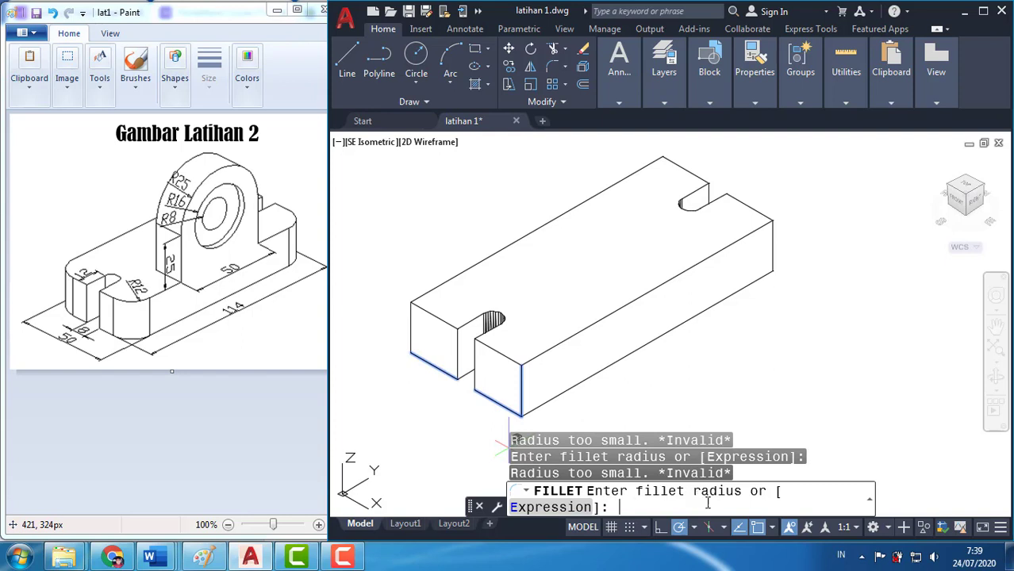
key("Escape")
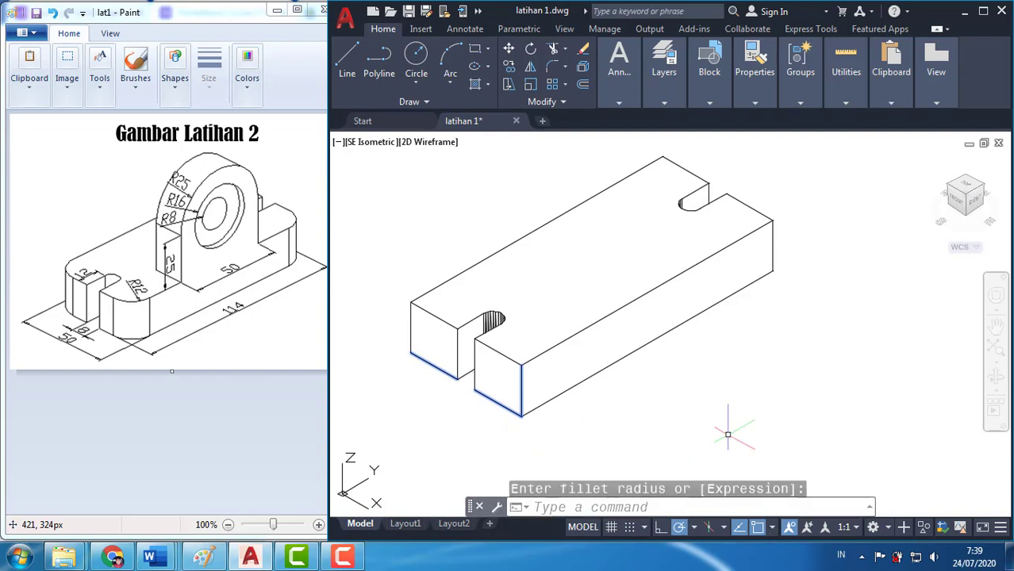
Fillet the four vertical corner edges of the slotted base block with a radius of 12
middle_click_drag(655, 397, 717, 393)
type("fi")
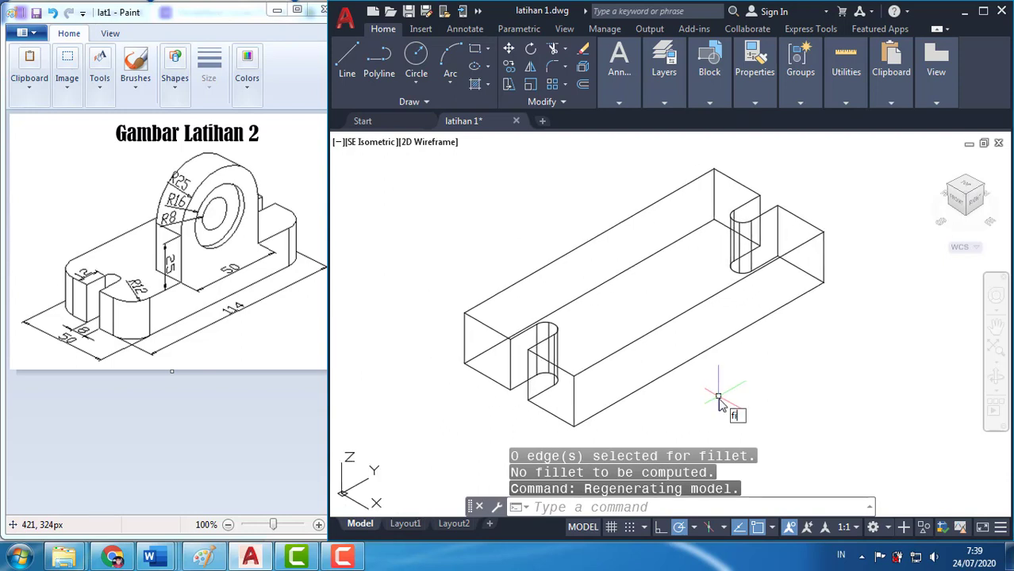
type("llet")
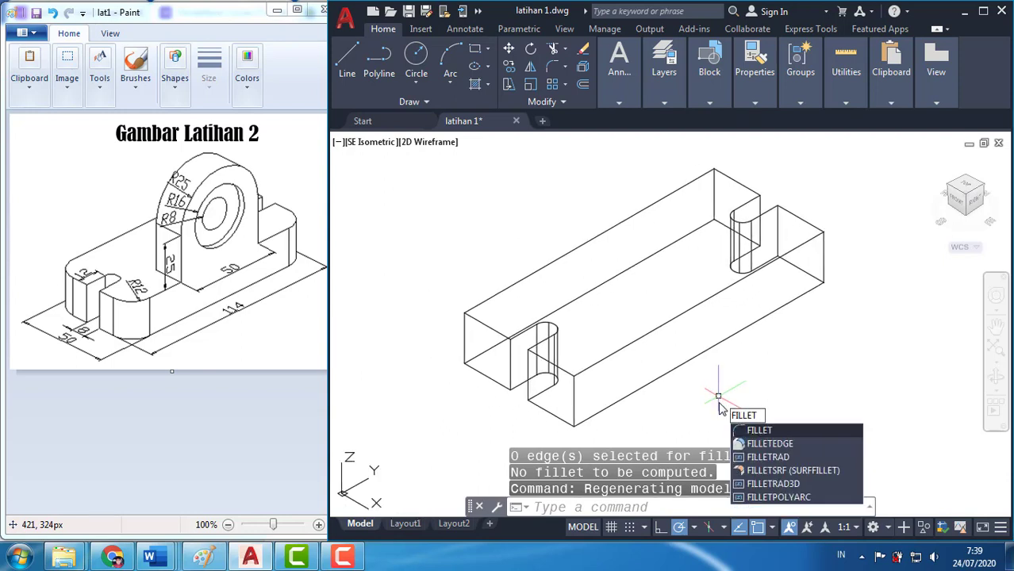
key("Return")
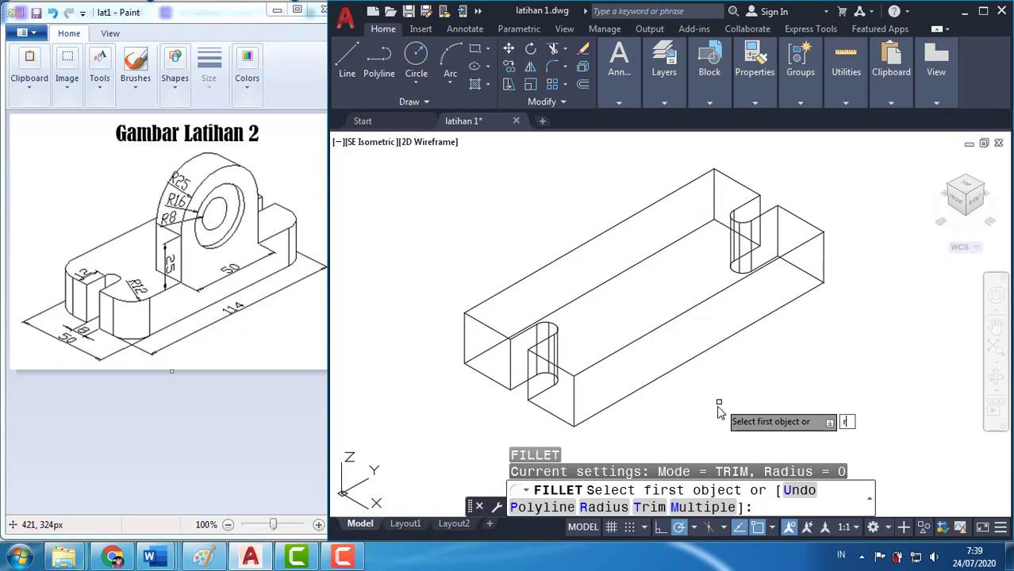
key("Return")
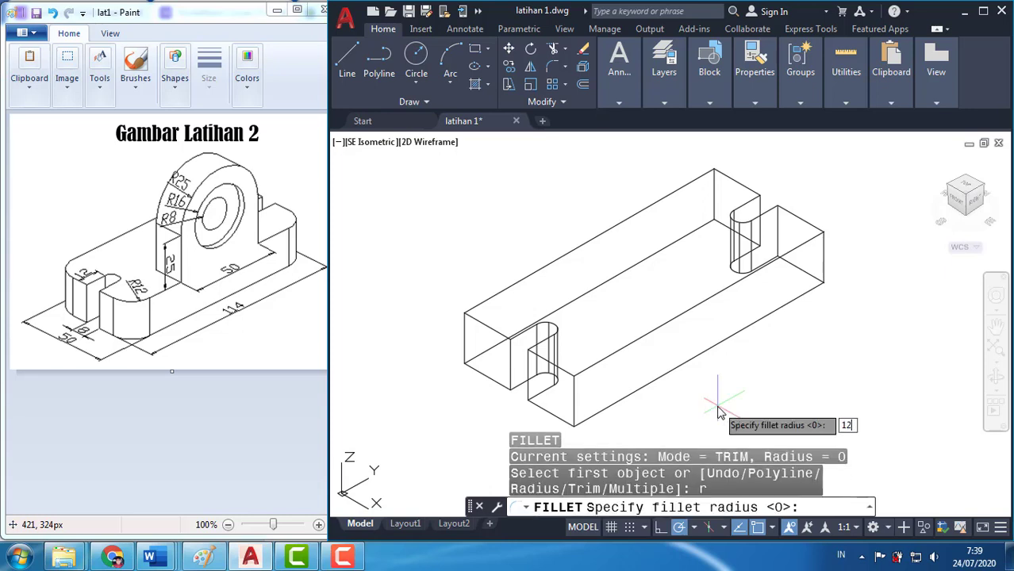
key("Return")
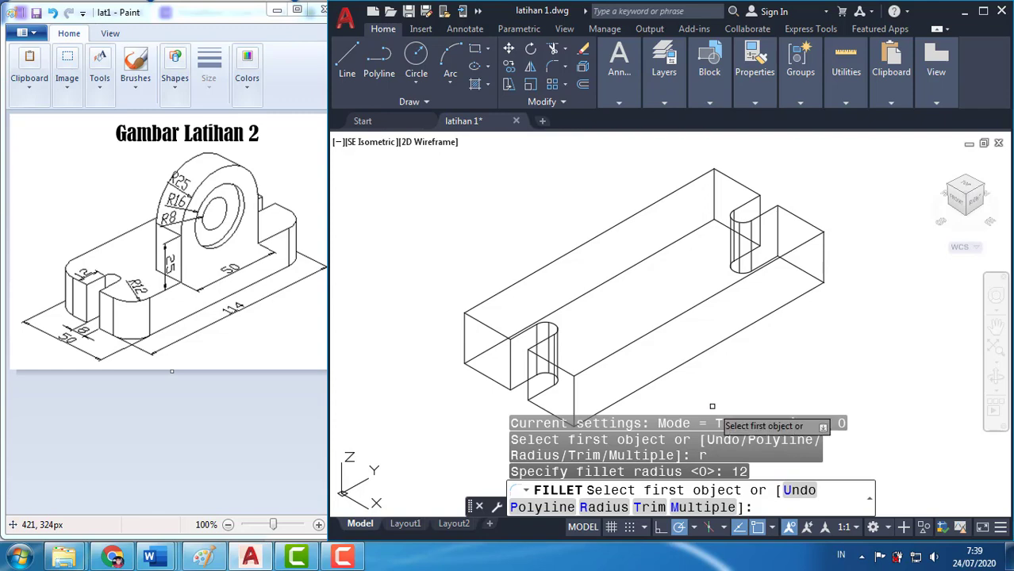
left_click(573, 395)
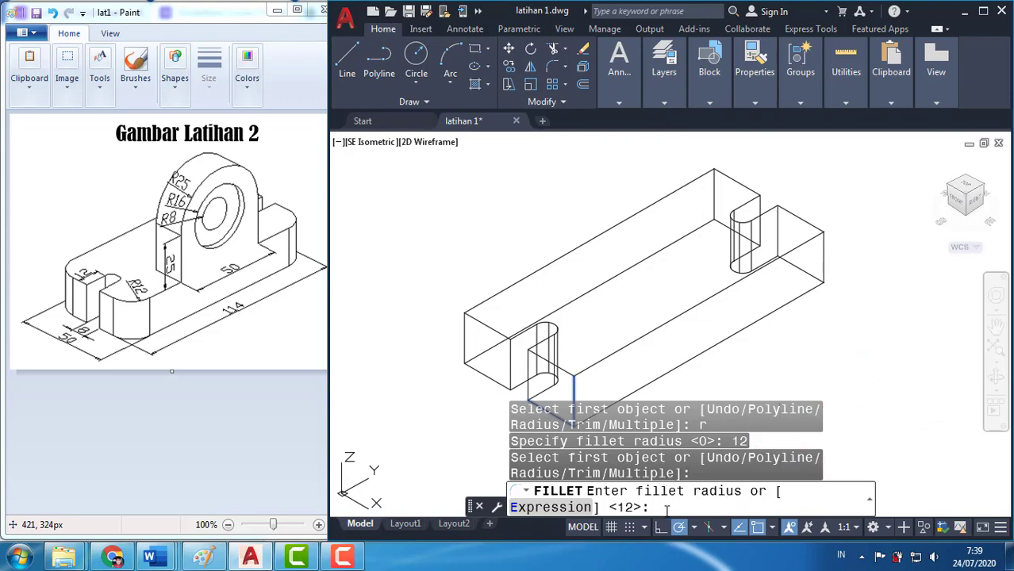
key("Return")
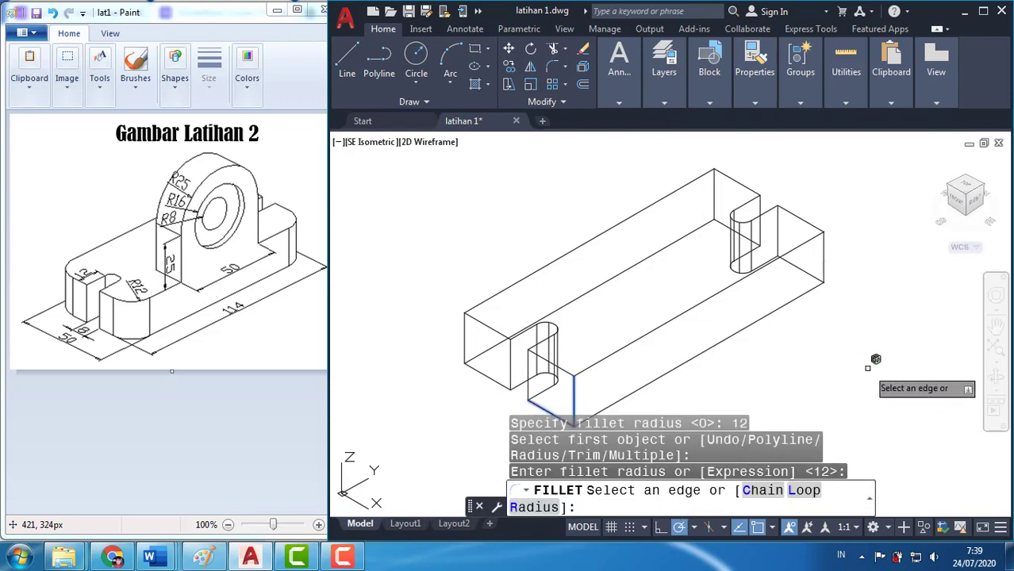
left_click(465, 341)
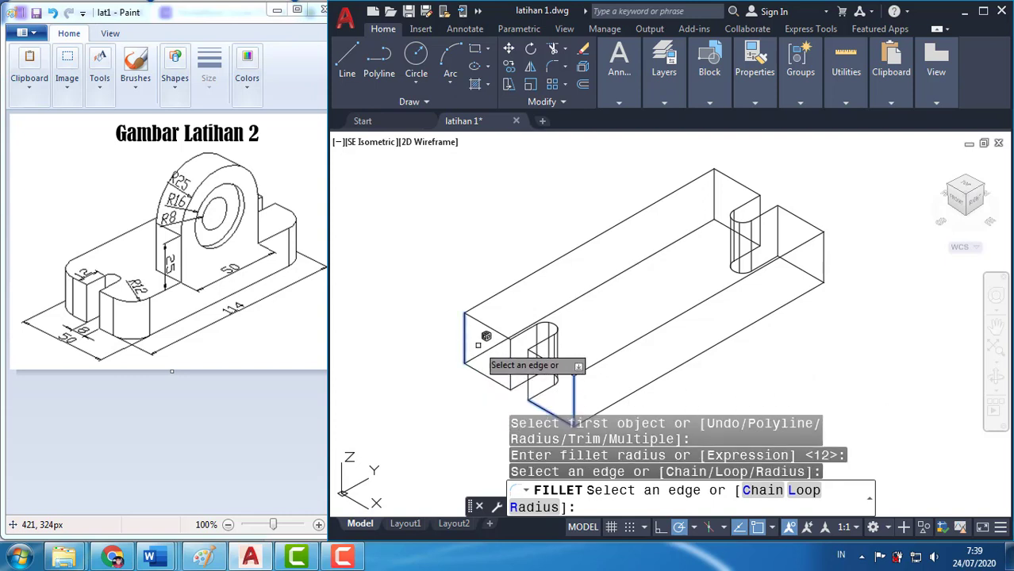
left_click(716, 196)
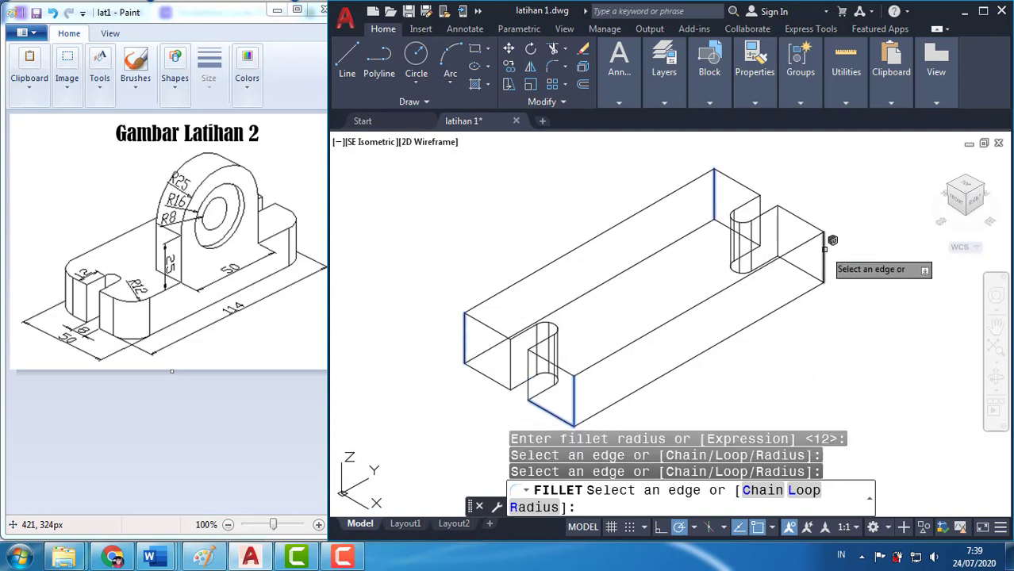
left_click(825, 246)
key("Return")
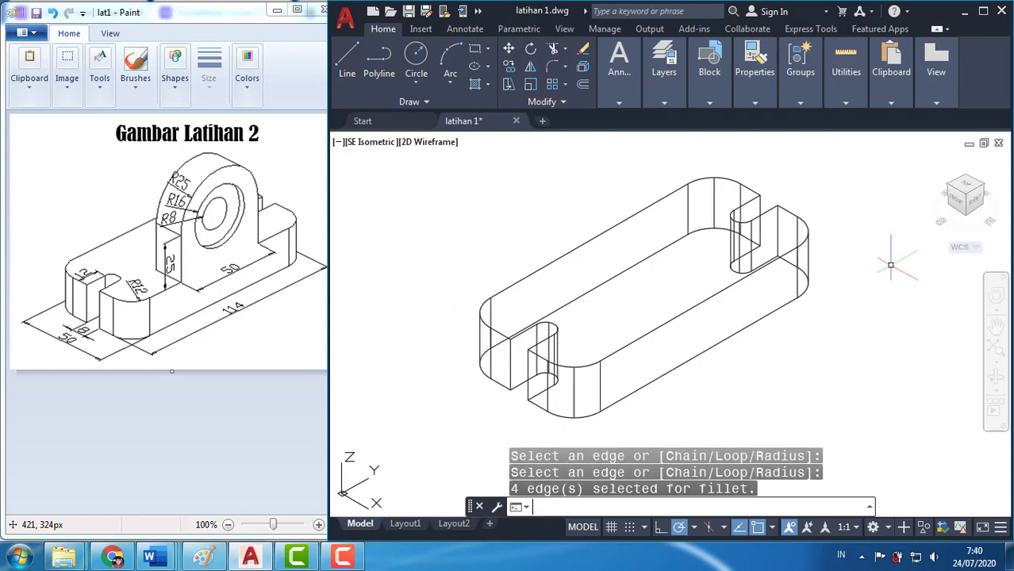
Display the rounded base block with hidden lines removed
type("HI")
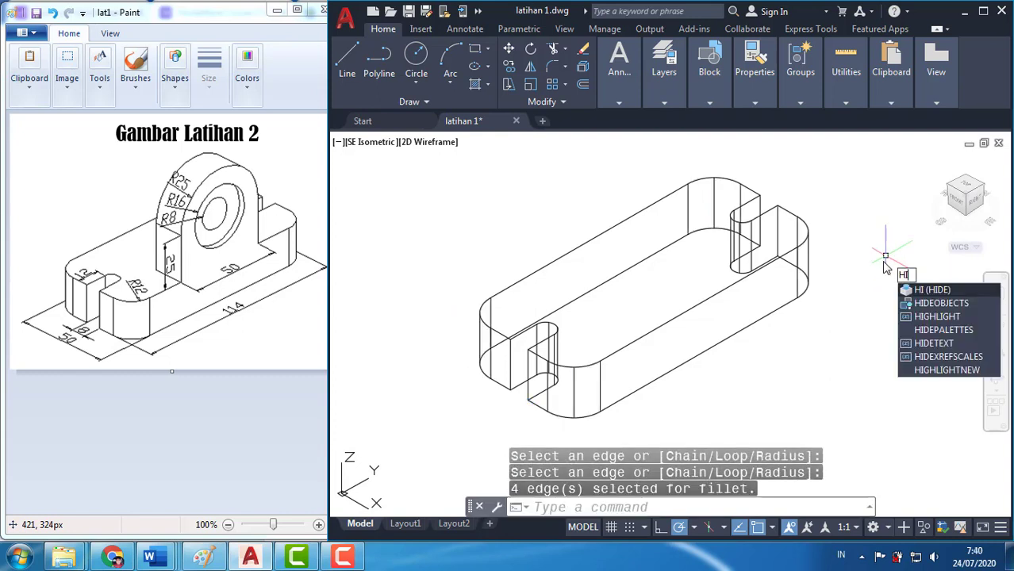
type("DE")
key("Return")
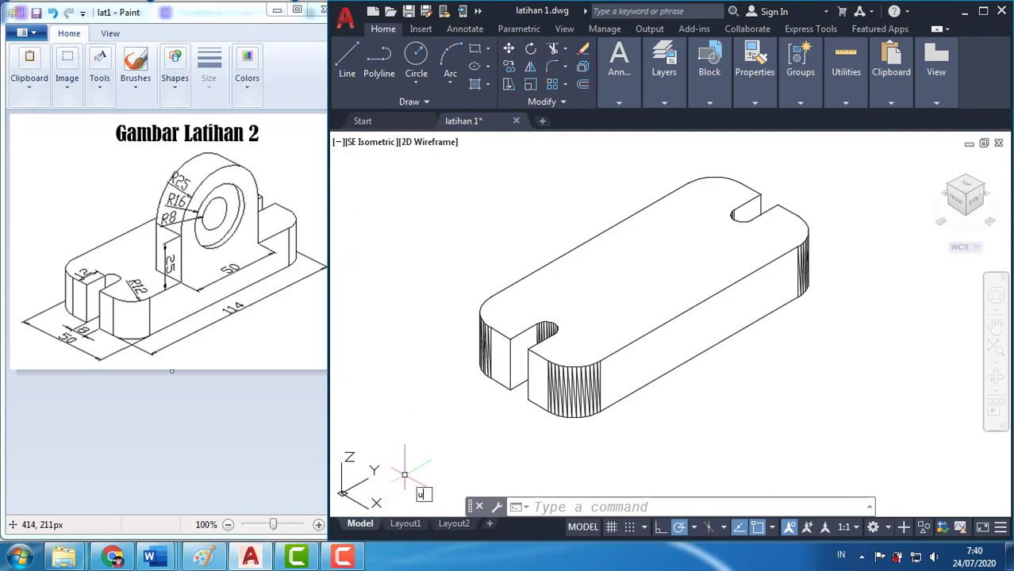
Rotate the UCS 90 degrees about its X axis
type("CS")
key("Return")
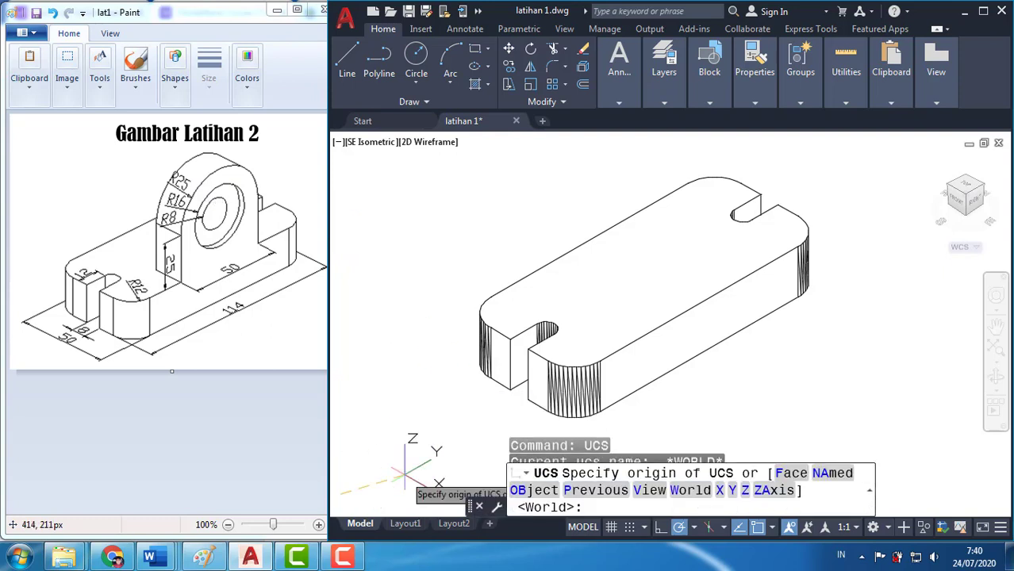
type("x")
key("Return")
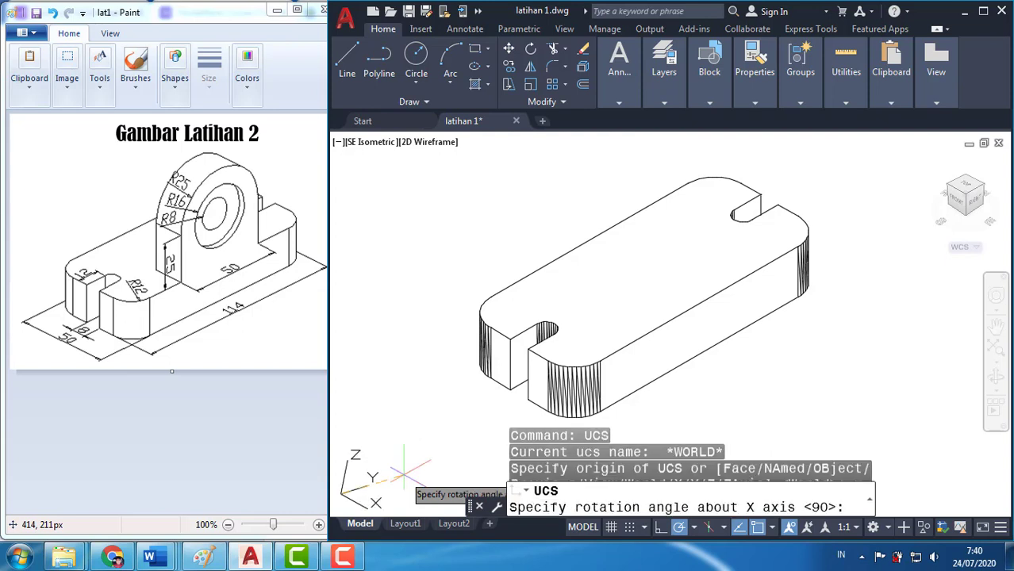
key("Return")
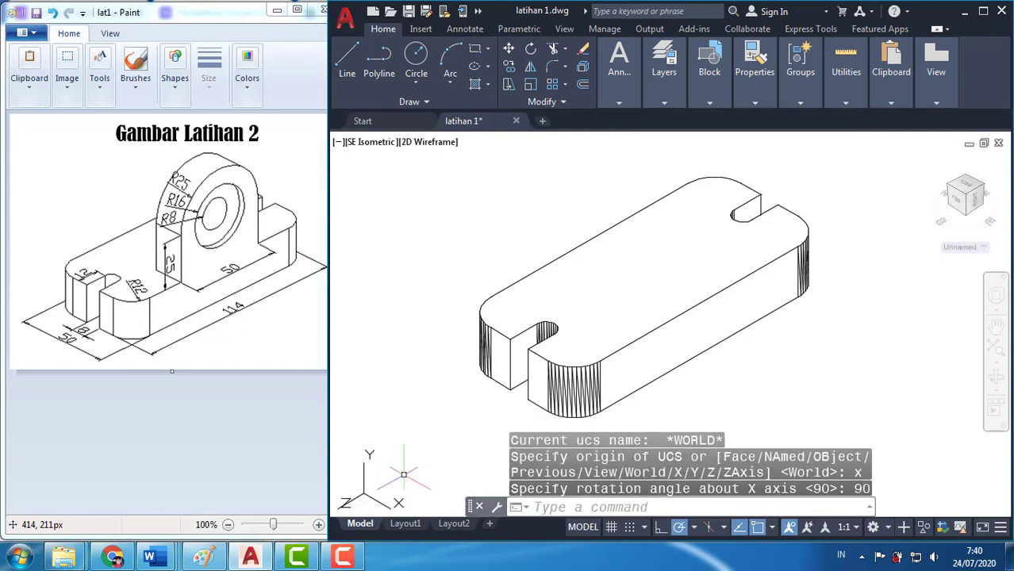
Rotate the UCS 90 degrees about its Y axis
type("ucs")
key("Return")
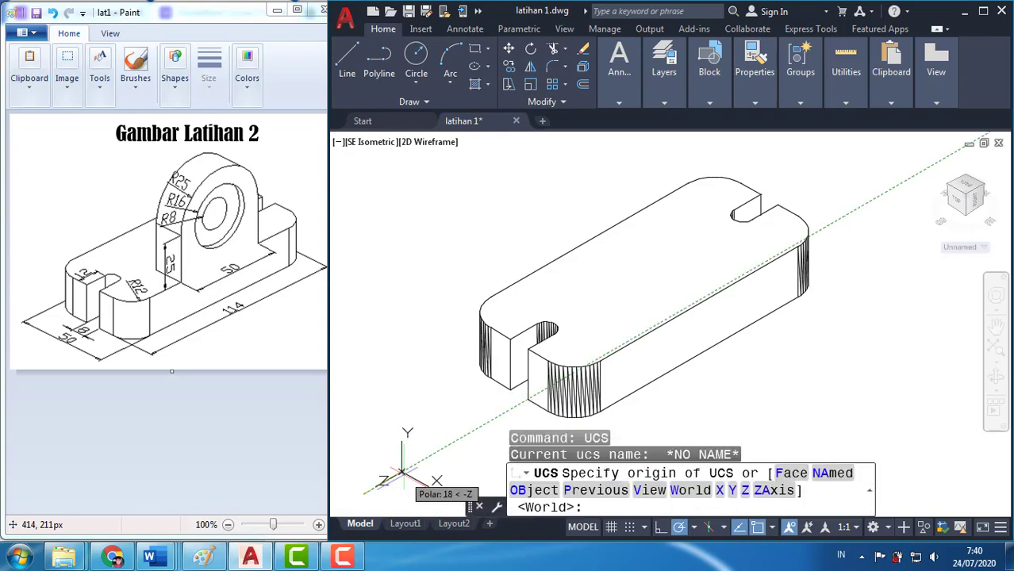
type("y")
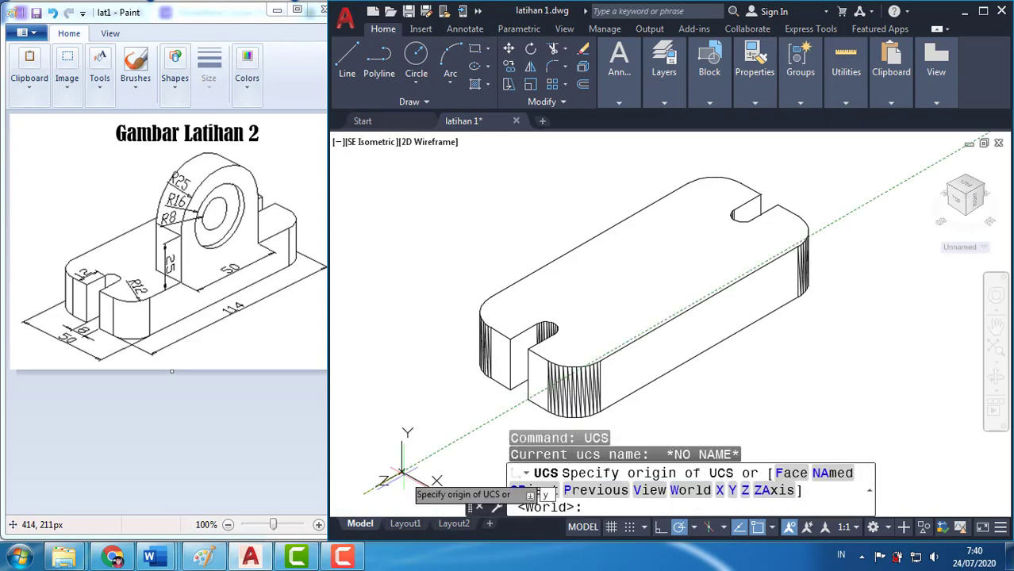
key("Return")
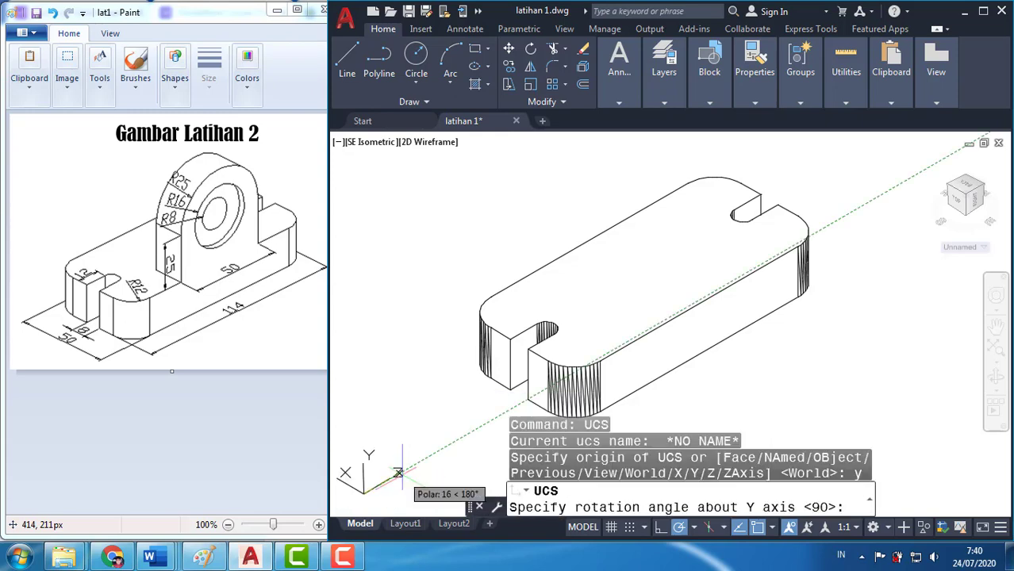
type("90")
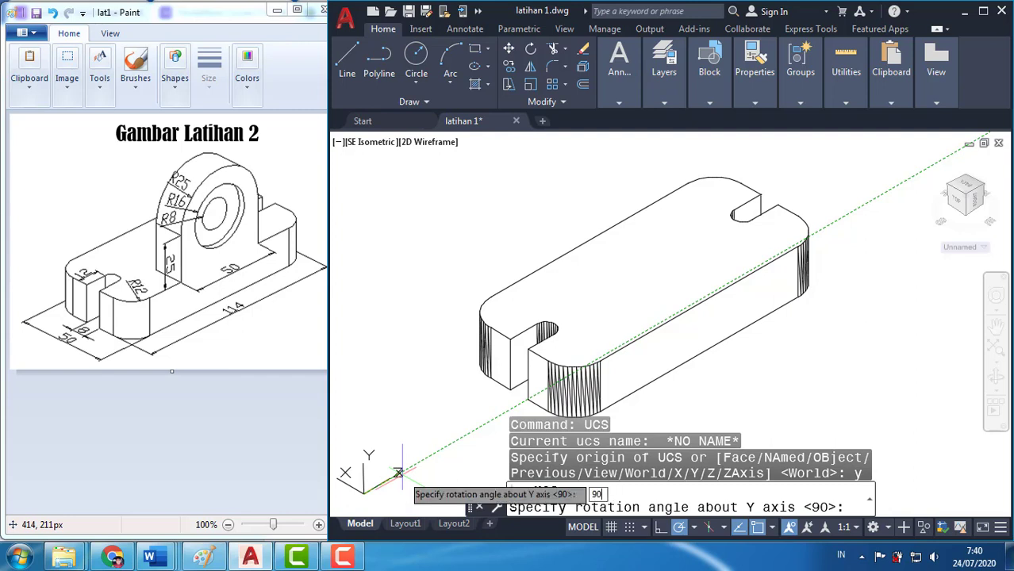
key("Return")
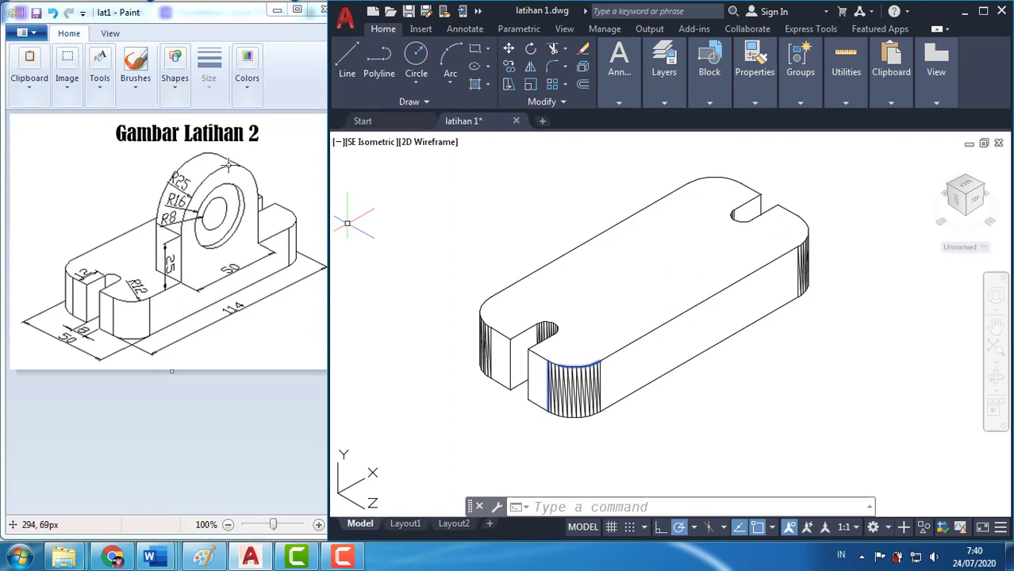
type("cyli")
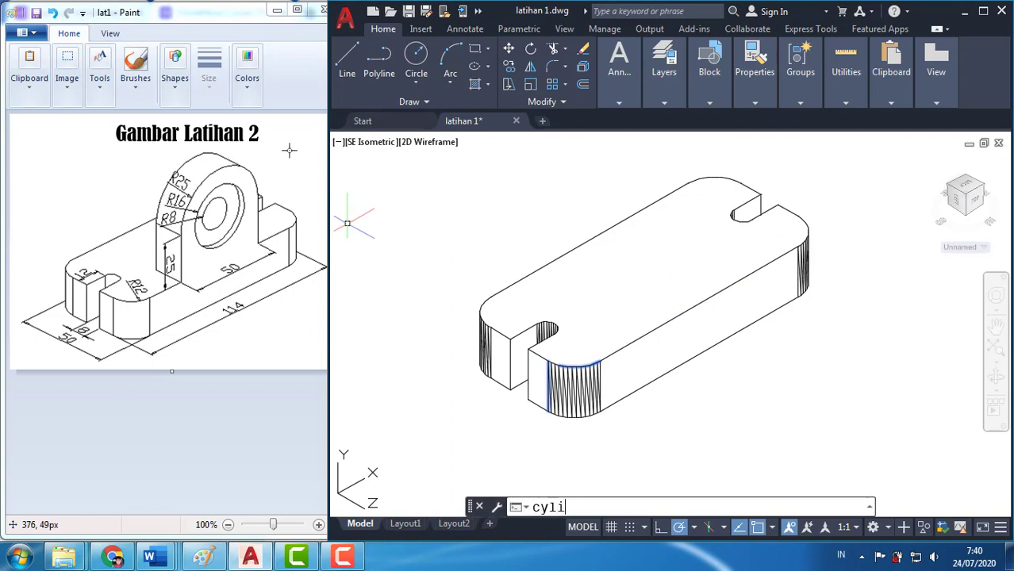
type("nder")
key("Return")
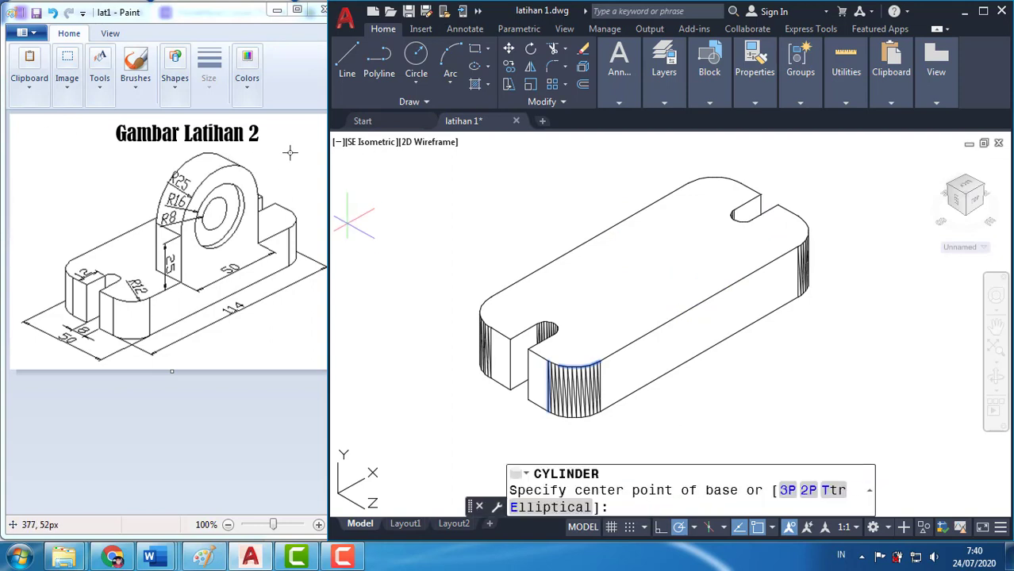
type("mid")
key("Return")
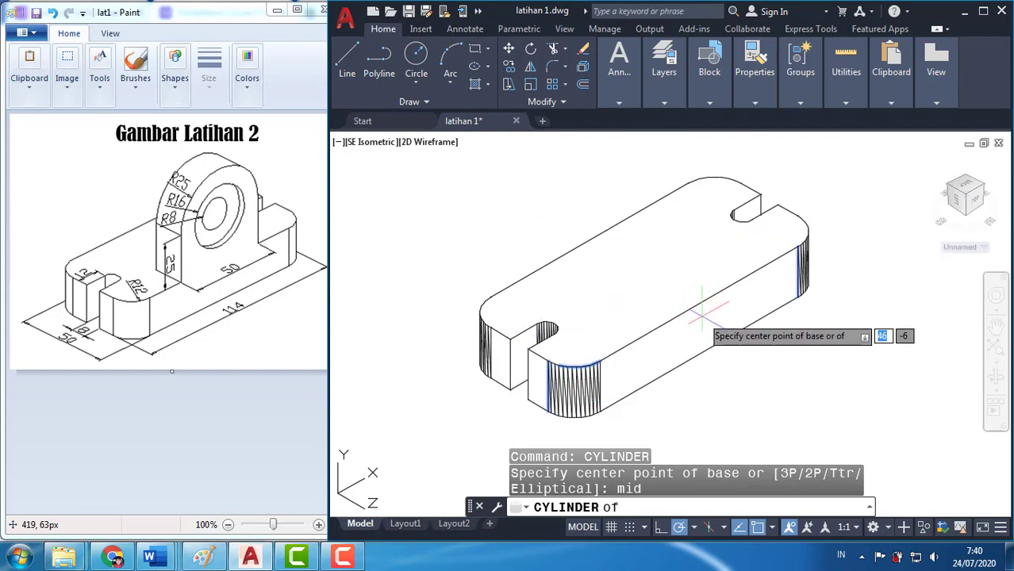
key("Escape")
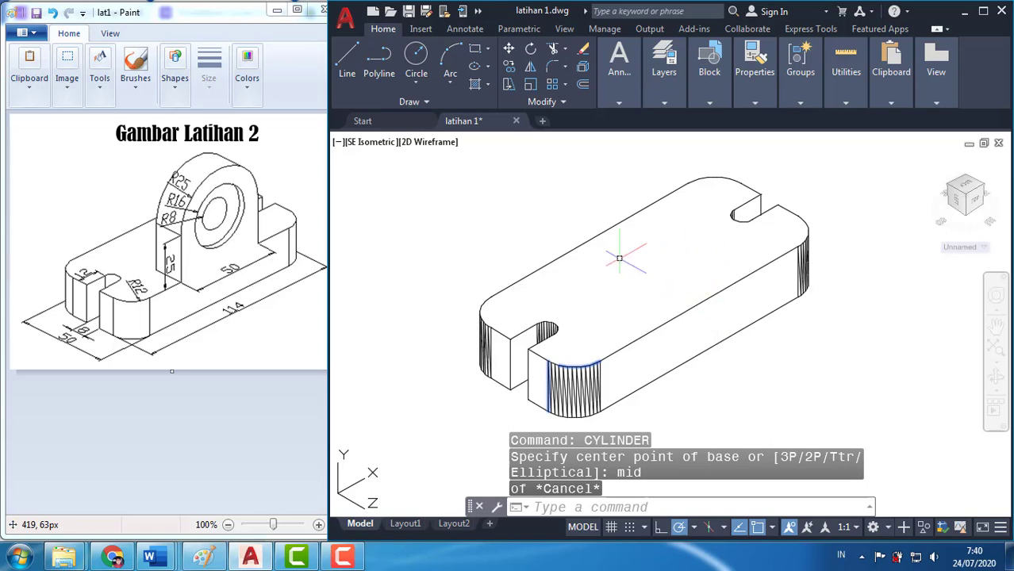
Create a cylinder of radius 25 and height 15, extending inward from the midpoint of the base block's front long top edge
scroll(641, 288, "down", 1)
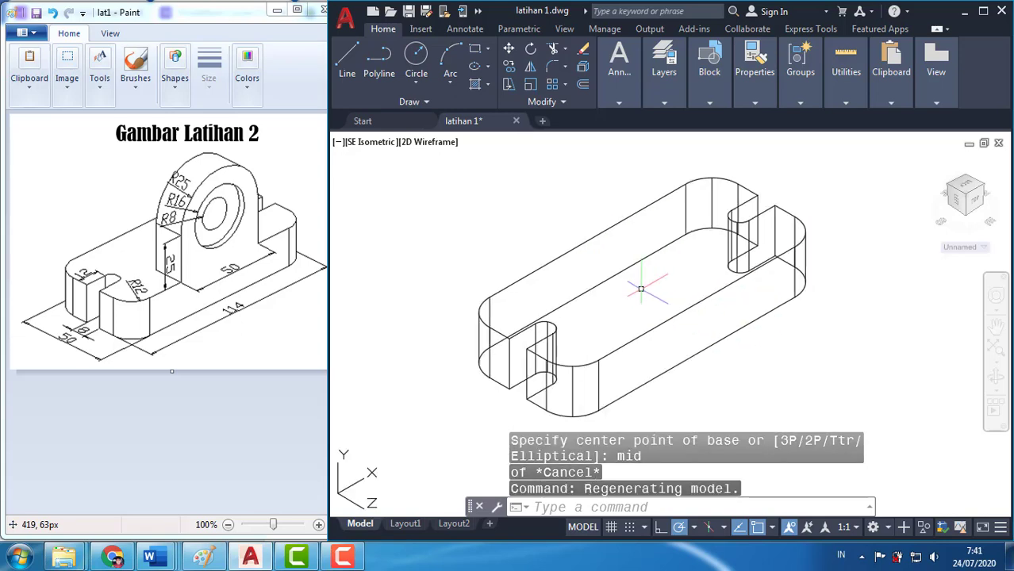
left_click(622, 508)
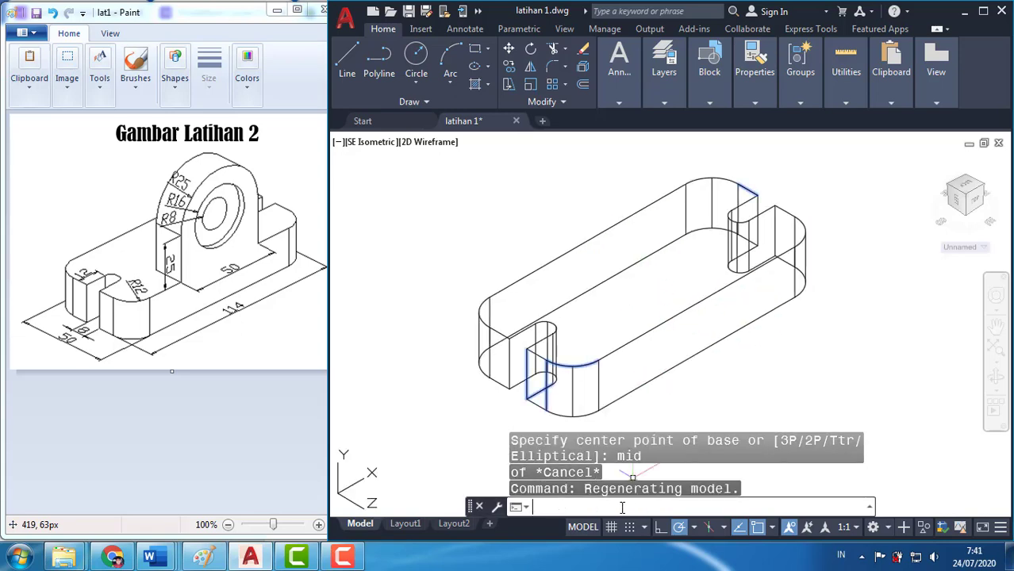
type("CYLINde")
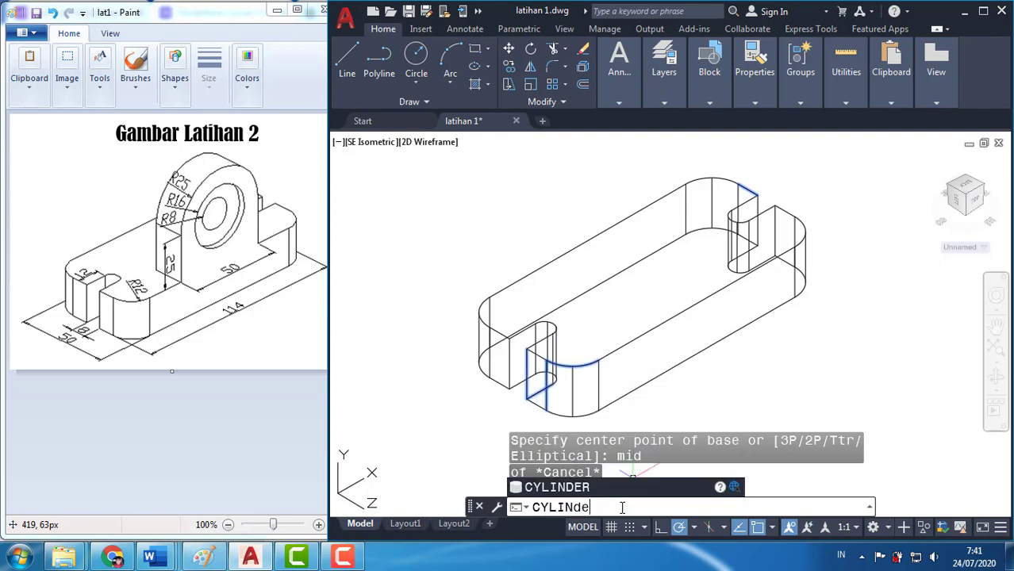
type("R")
key("Return")
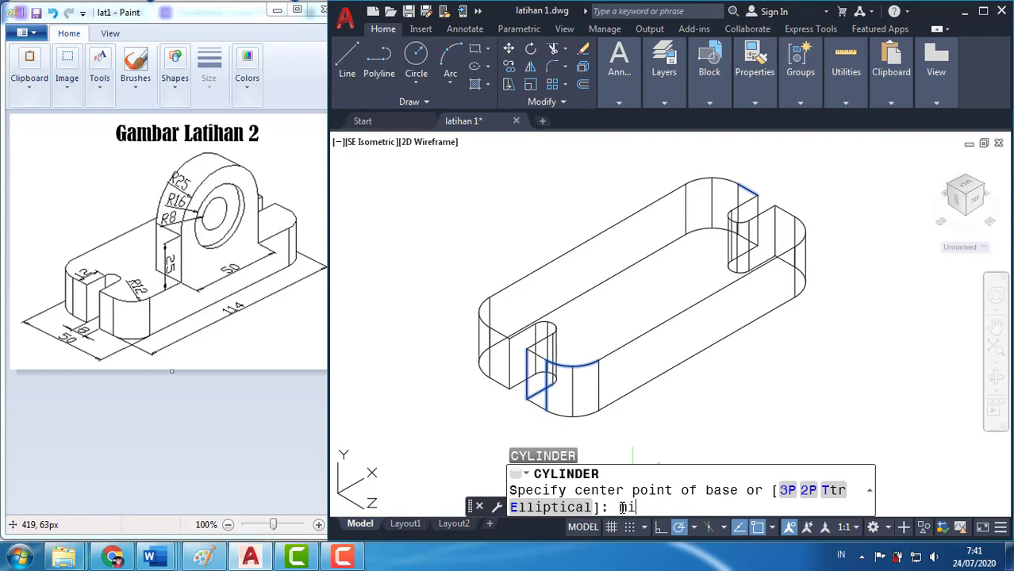
key("Return")
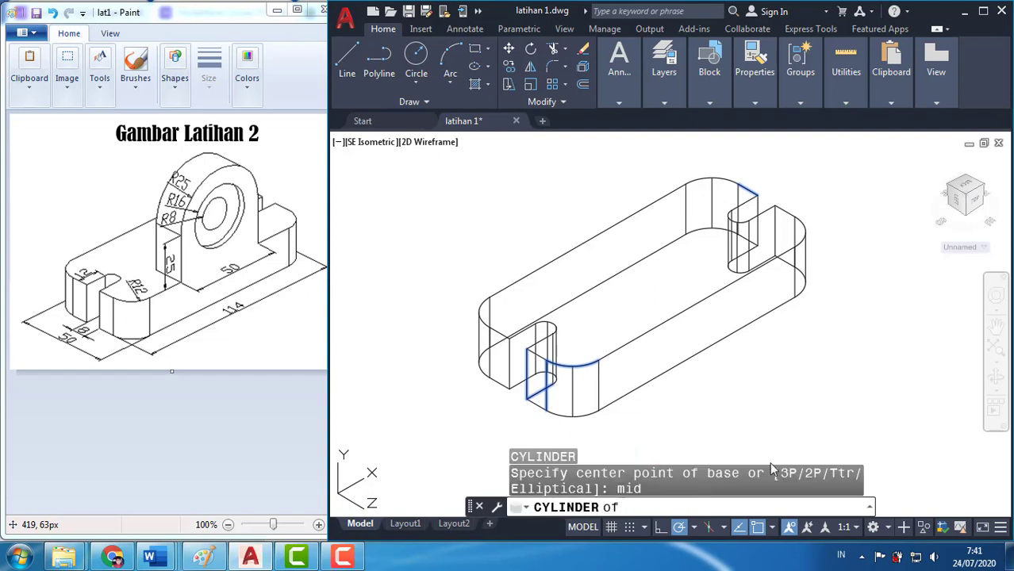
left_click(696, 303)
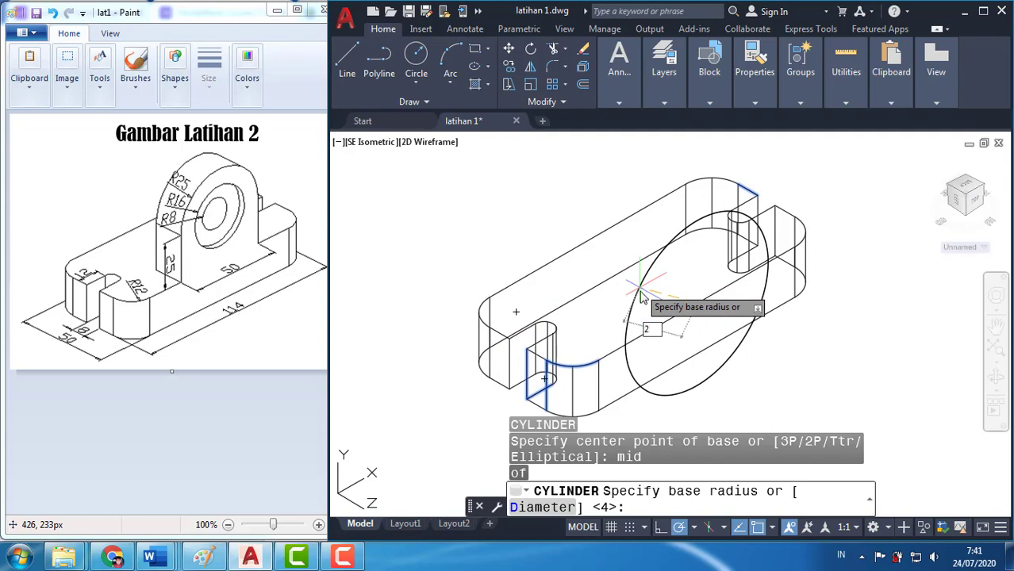
key("Return")
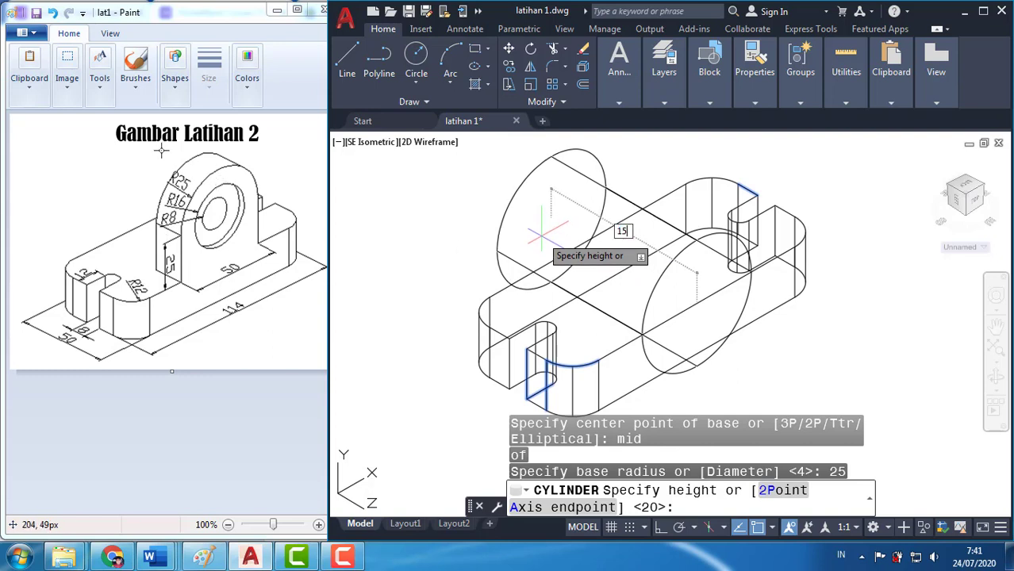
type("15")
key("Return")
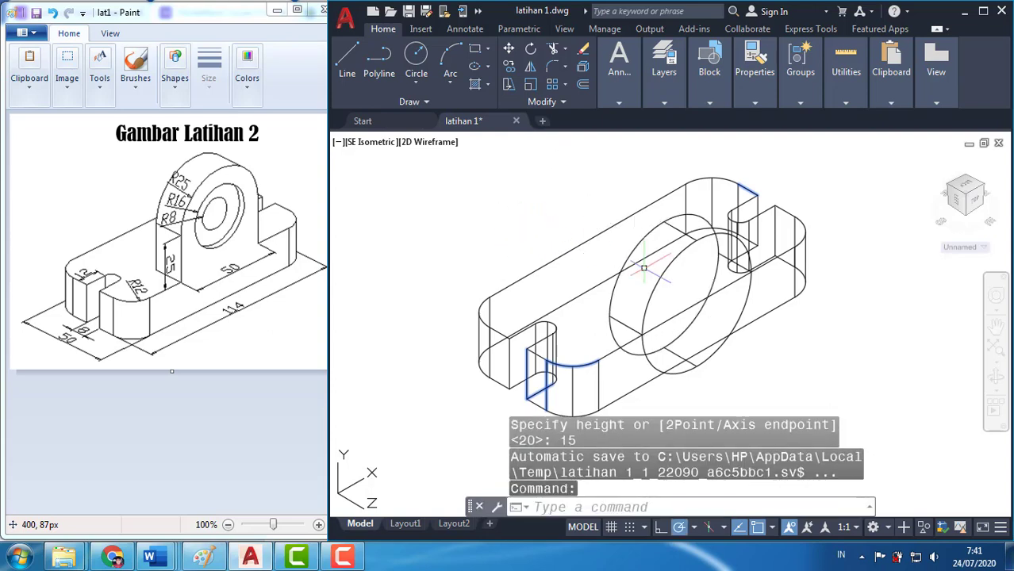
Display the base block and the large cylinder with hidden lines removed
type("H")
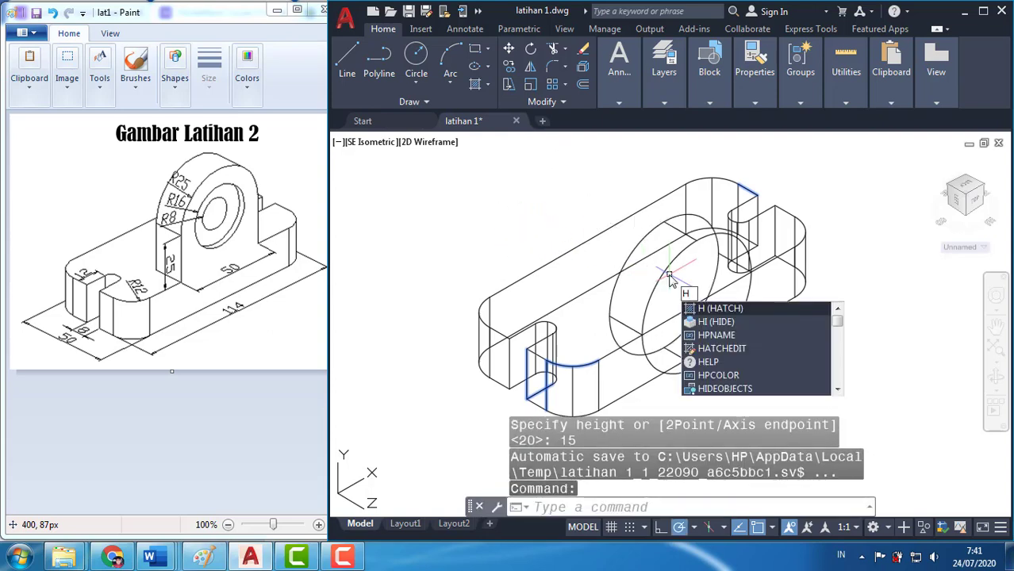
type("I")
key("Return")
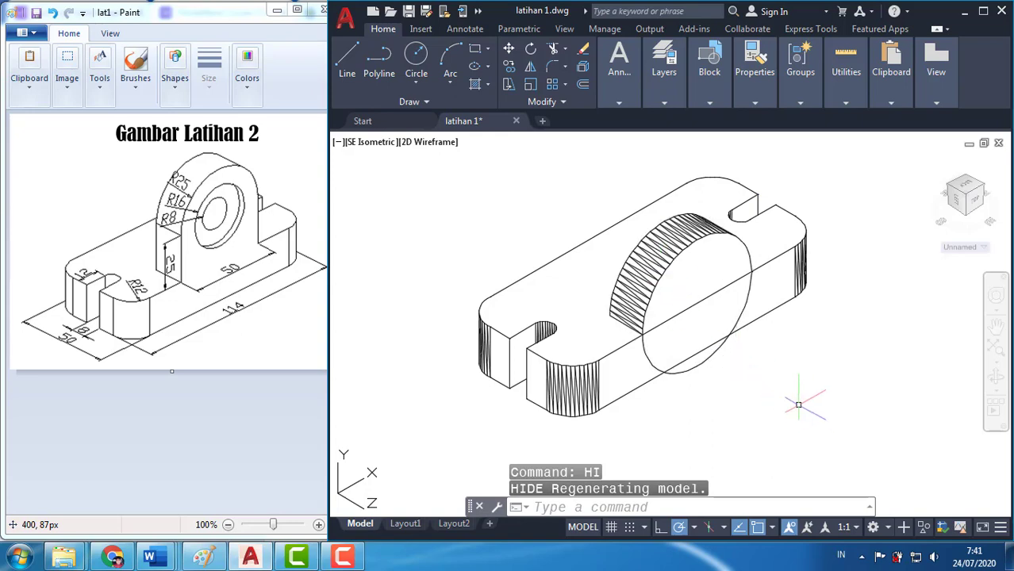
Move the large radius 25 cylinder straight up by 25 at 90 degrees, using 0,0,0 as the base point
type("move")
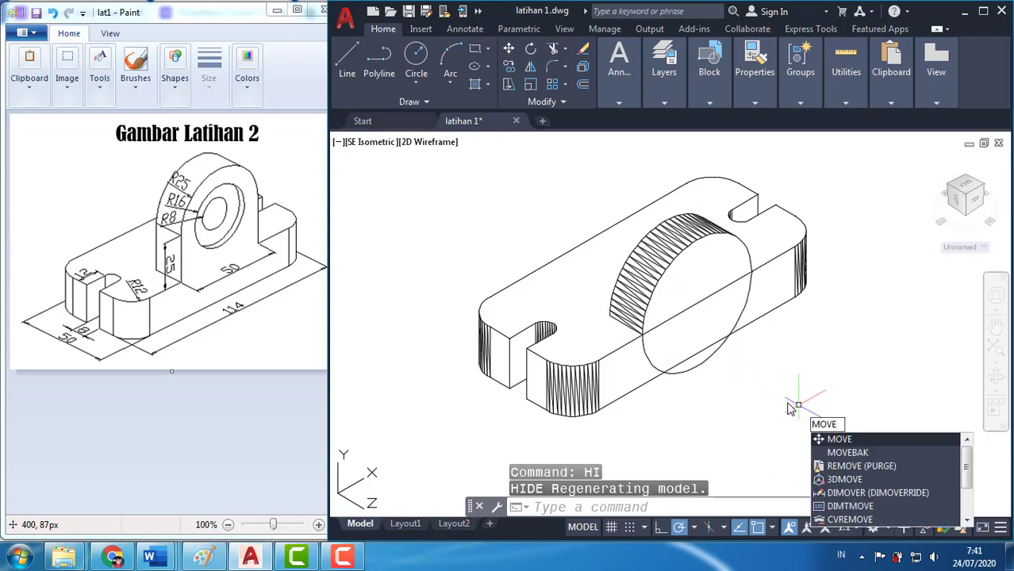
key("Return")
left_click(690, 370)
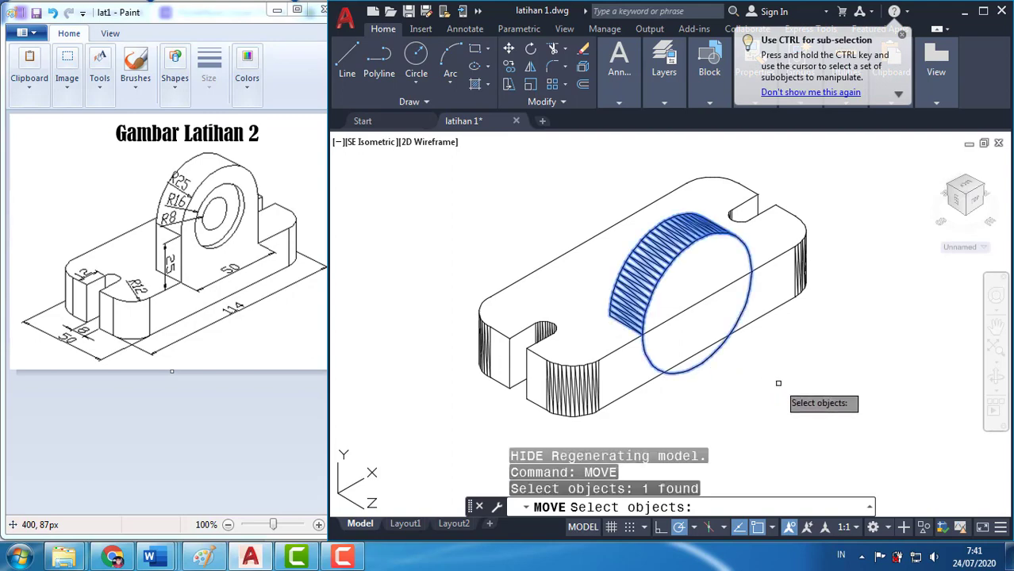
key("Return")
type("0")
key("Tab")
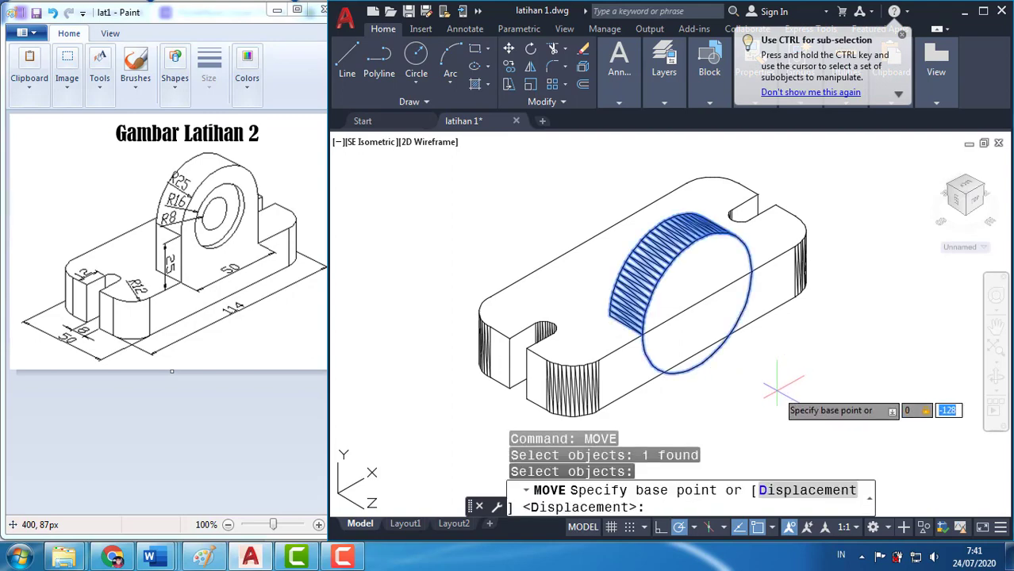
type("0")
key("Tab")
key("Return")
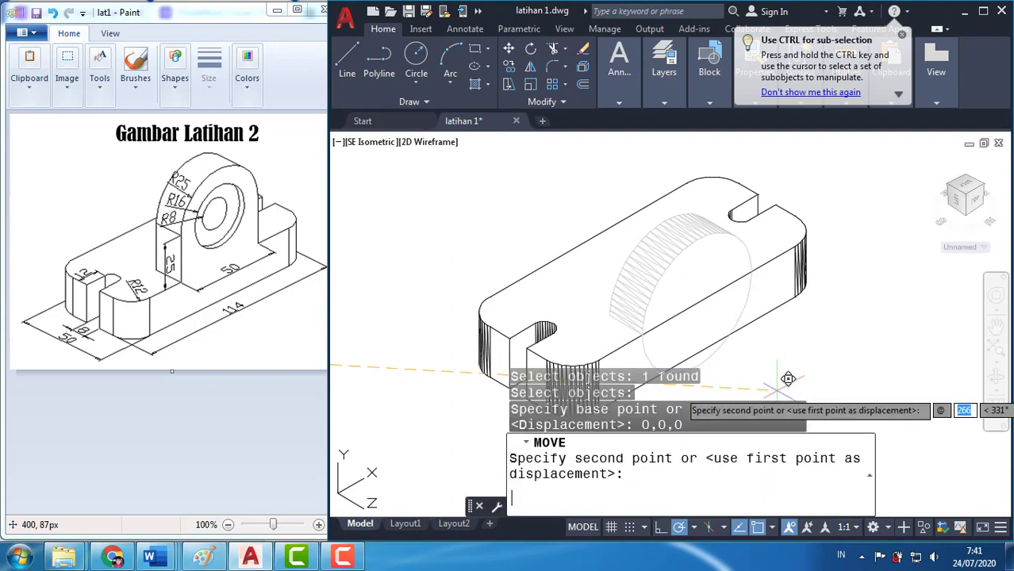
type("25")
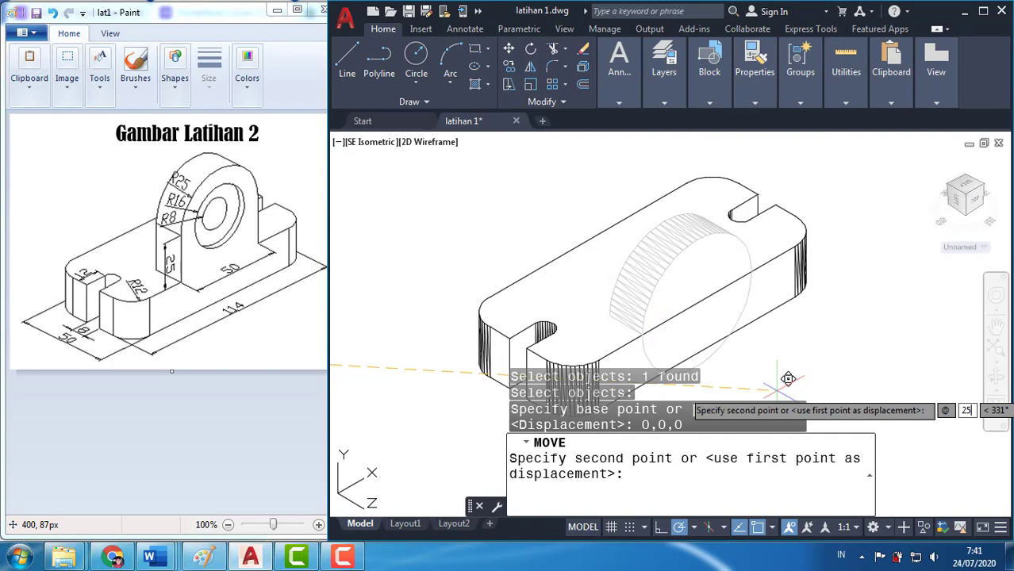
key("Tab")
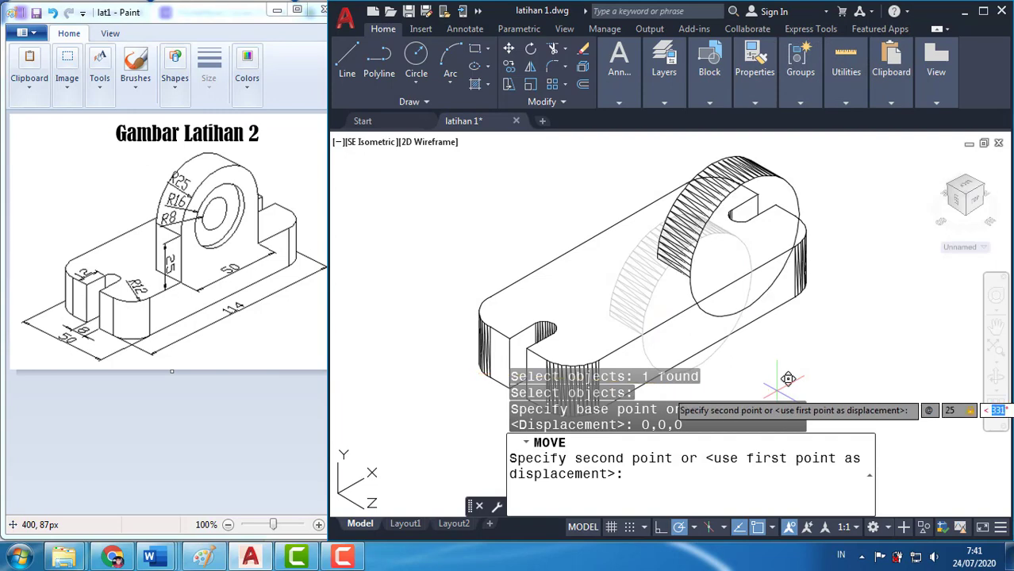
type("90")
key("Return")
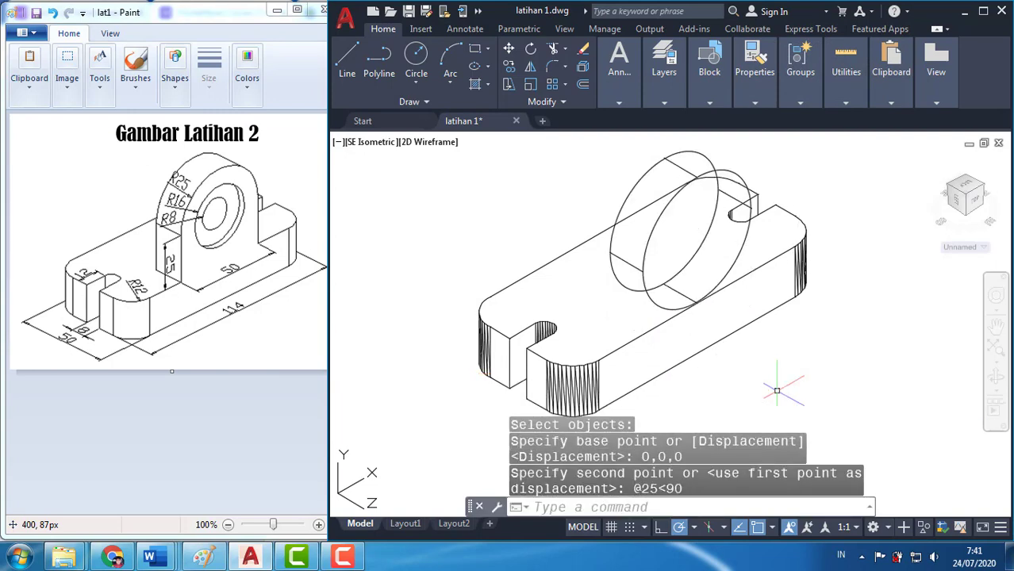
Display the raised large cylinder and the base block with hidden lines removed
type("hi")
key("Return")
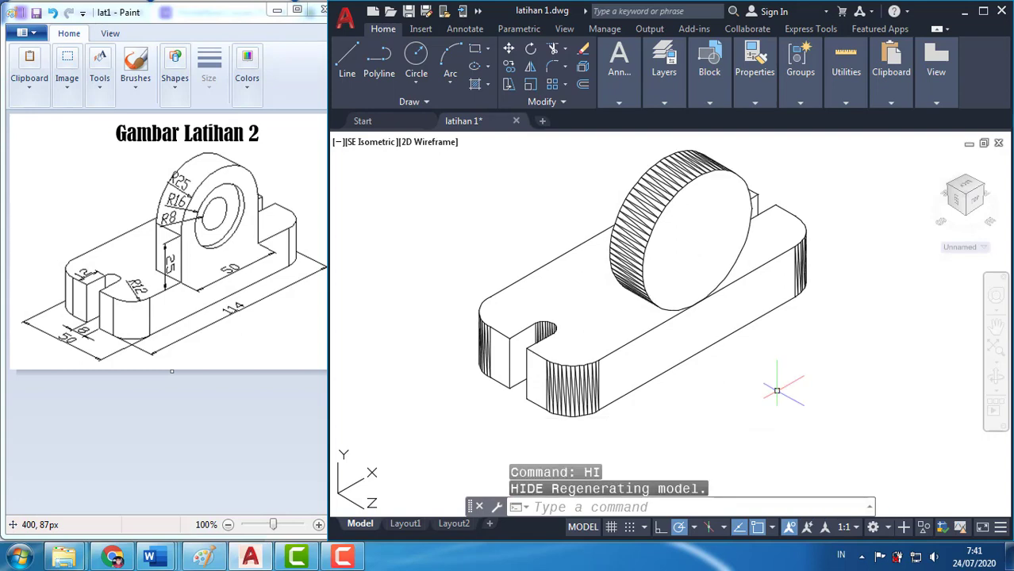
scroll(721, 327, "down", 1)
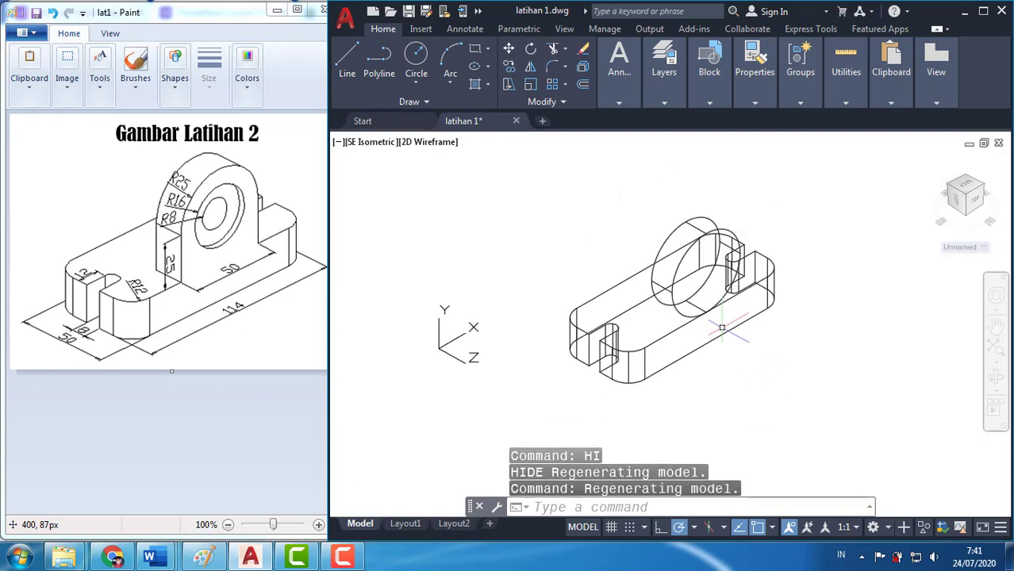
scroll(721, 327, "up", 1)
middle_click_drag(774, 314, 781, 338)
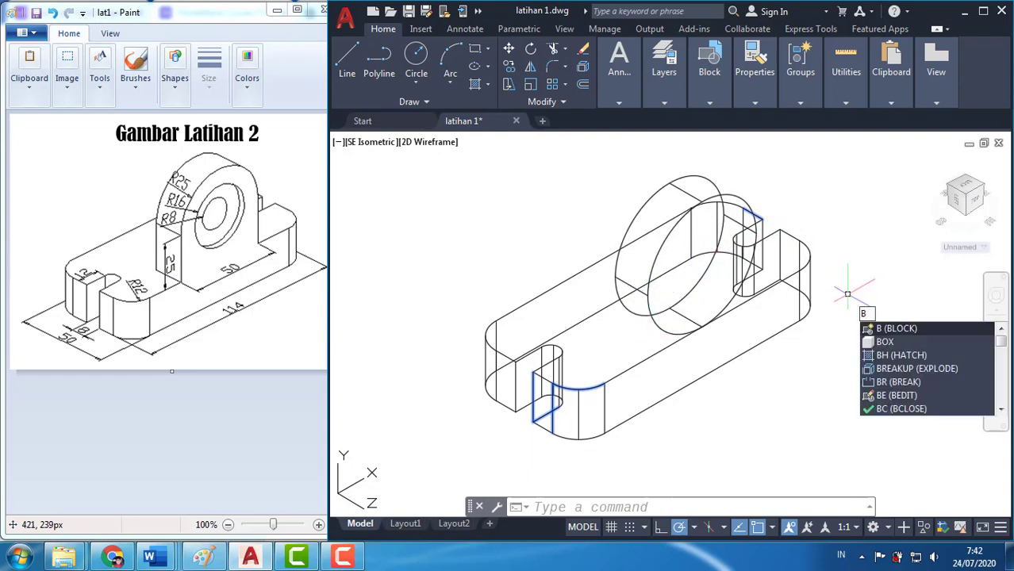
key("BackSpace")
key("Escape")
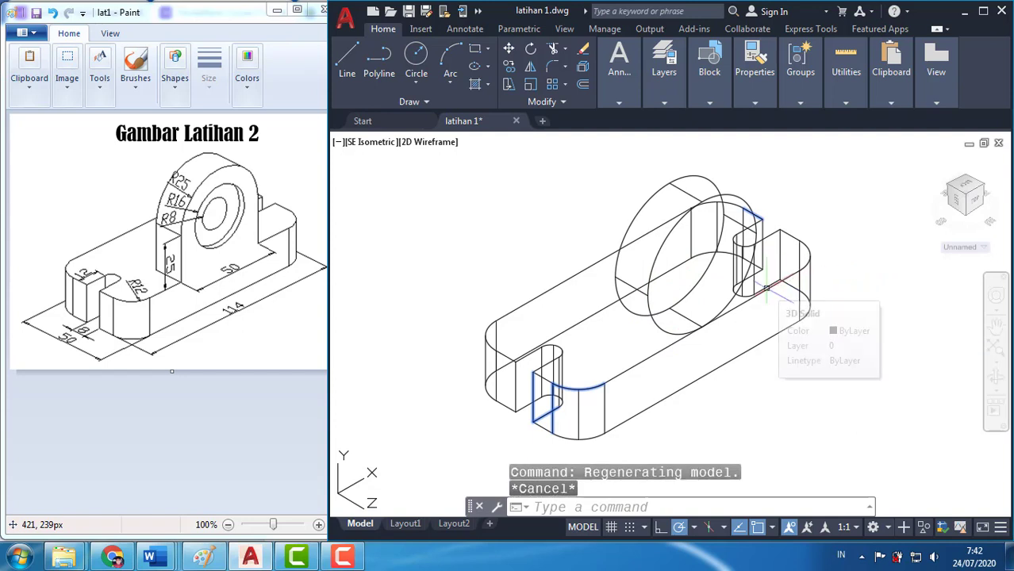
type("cylibder")
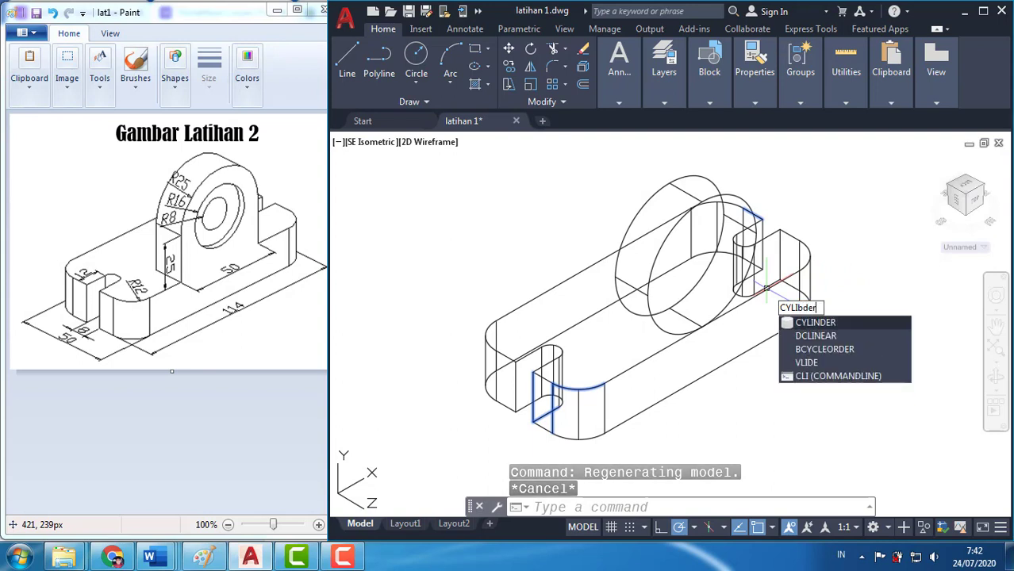
key("BackSpace")
key("BackSpace")
key("BackSpace")
key("BackSpace")
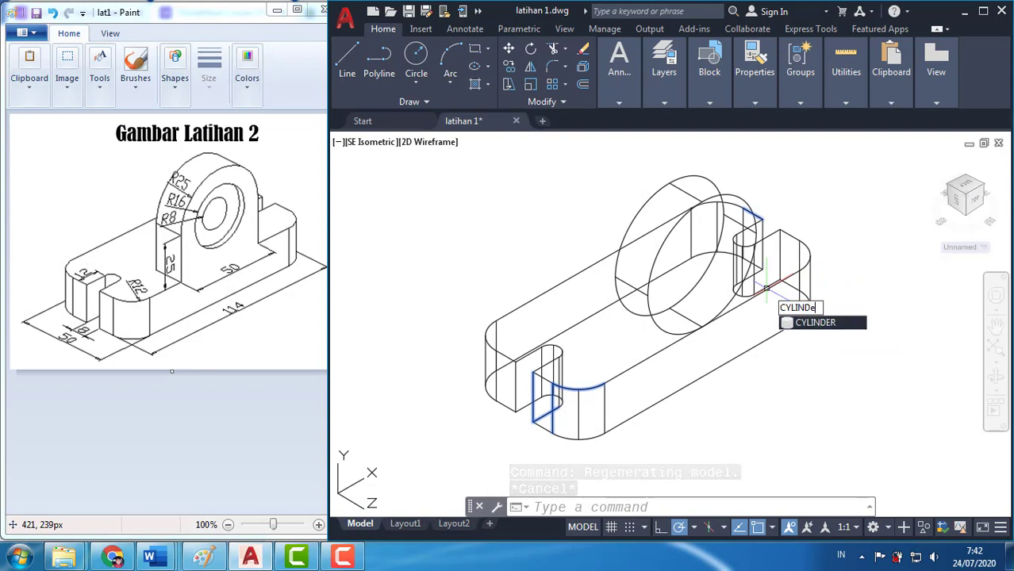
key("Return")
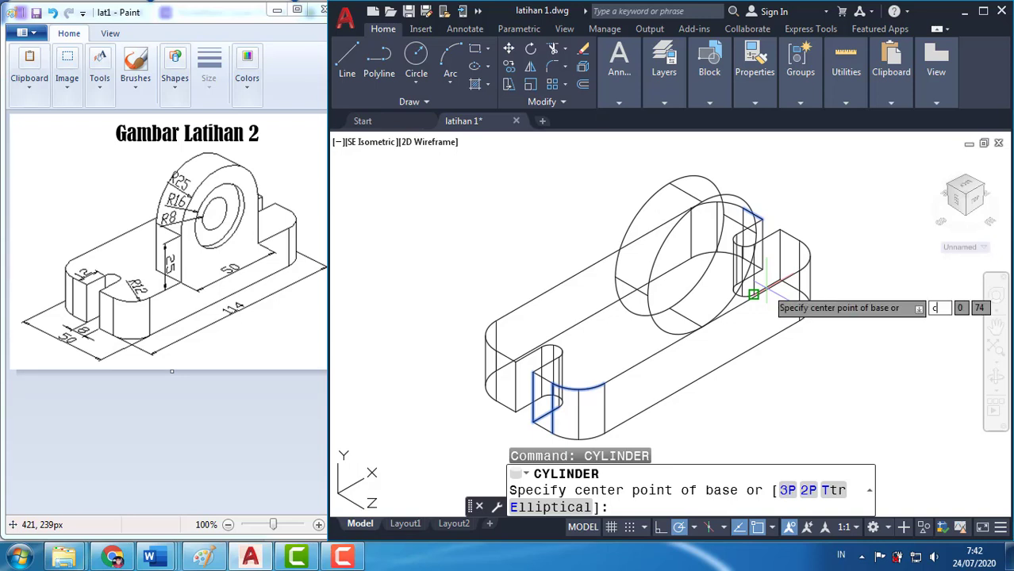
type("cen")
key("Return")
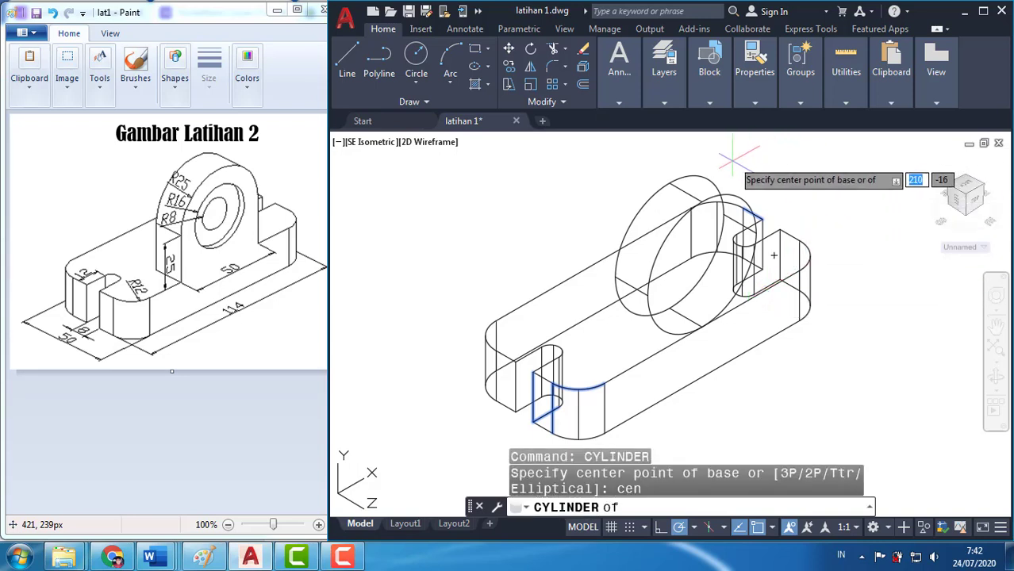
left_click(734, 195)
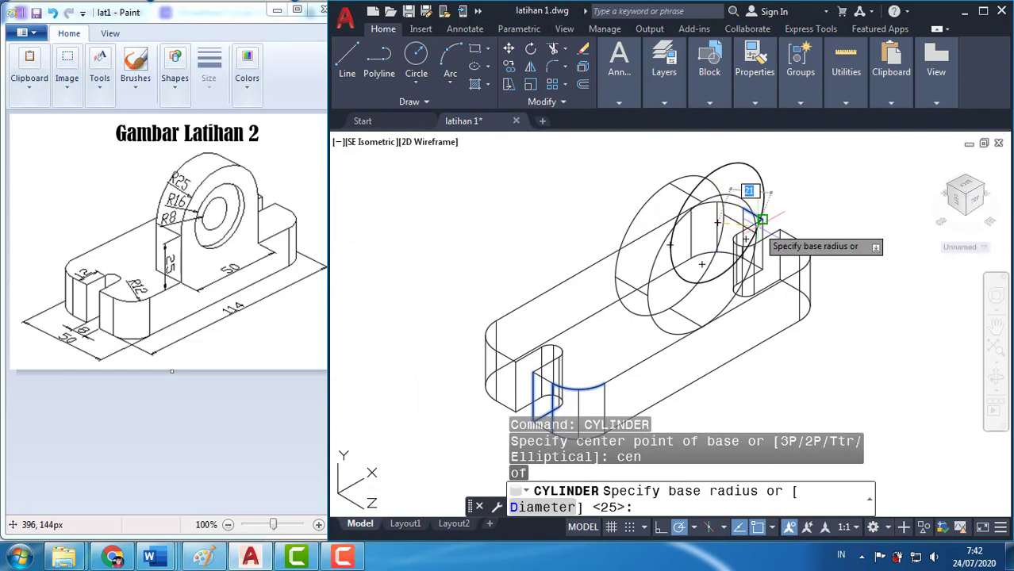
key("Return")
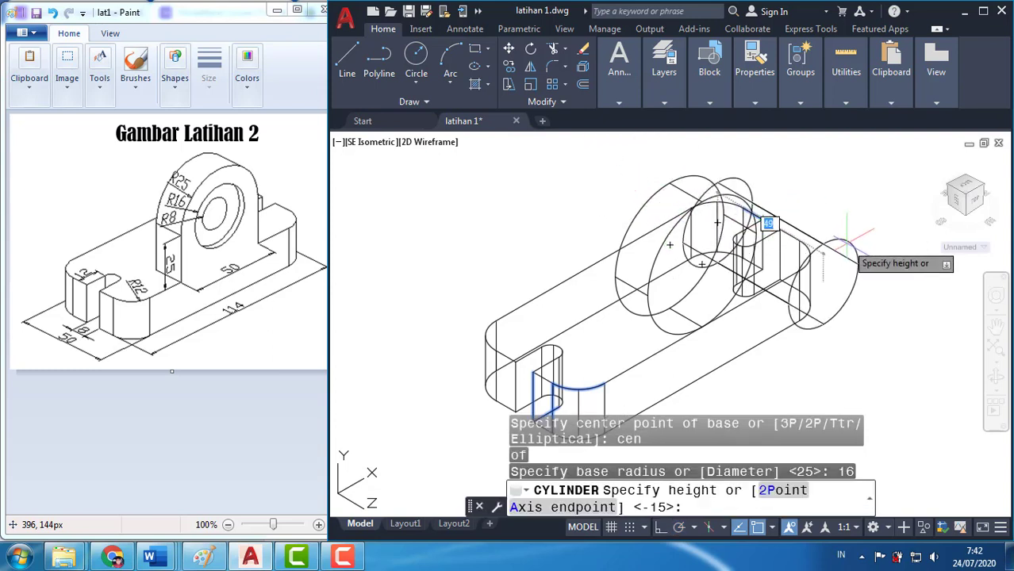
left_click(827, 219)
key("Escape")
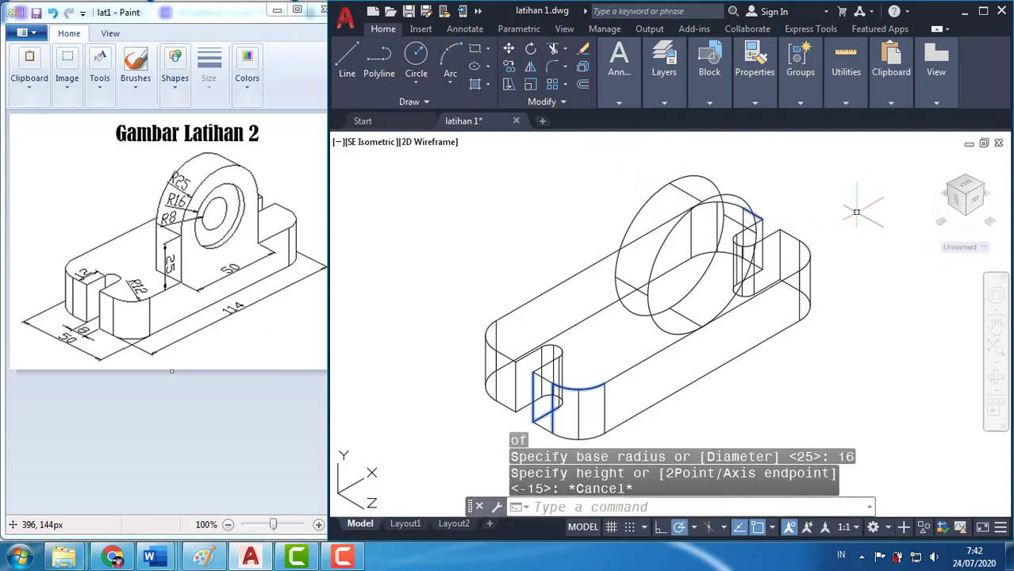
Create a cylinder of radius 16 and height 5, extending inward from the center of the large cylinder's front face
type("c")
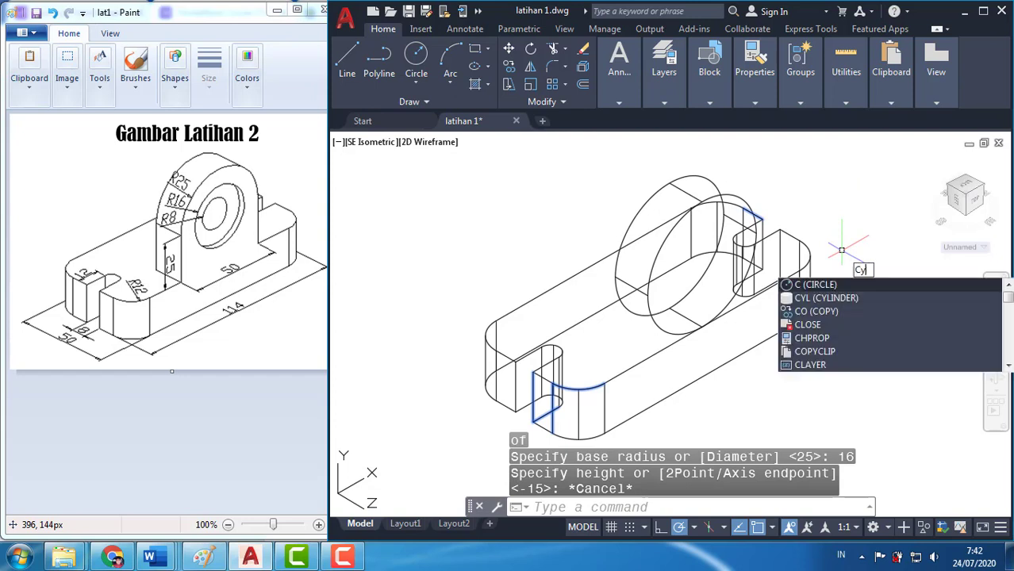
type("ylinder")
key("Return")
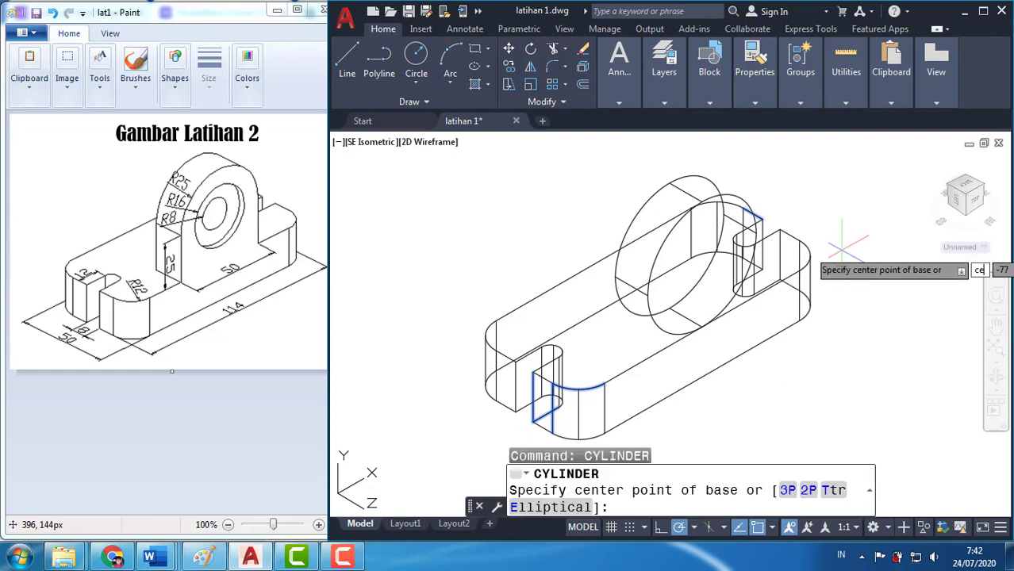
type("cen")
key("Return")
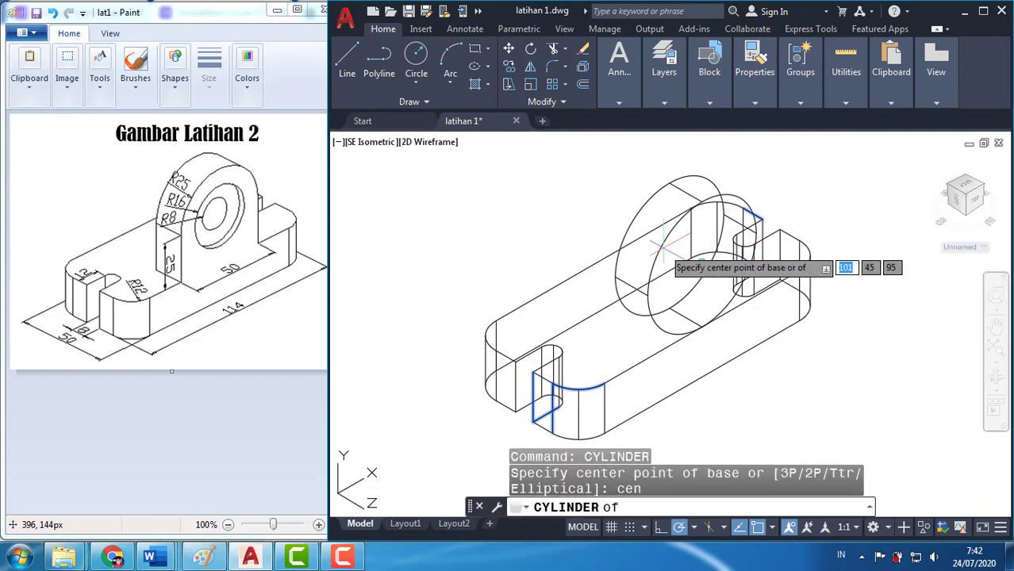
left_click(703, 258)
type("16")
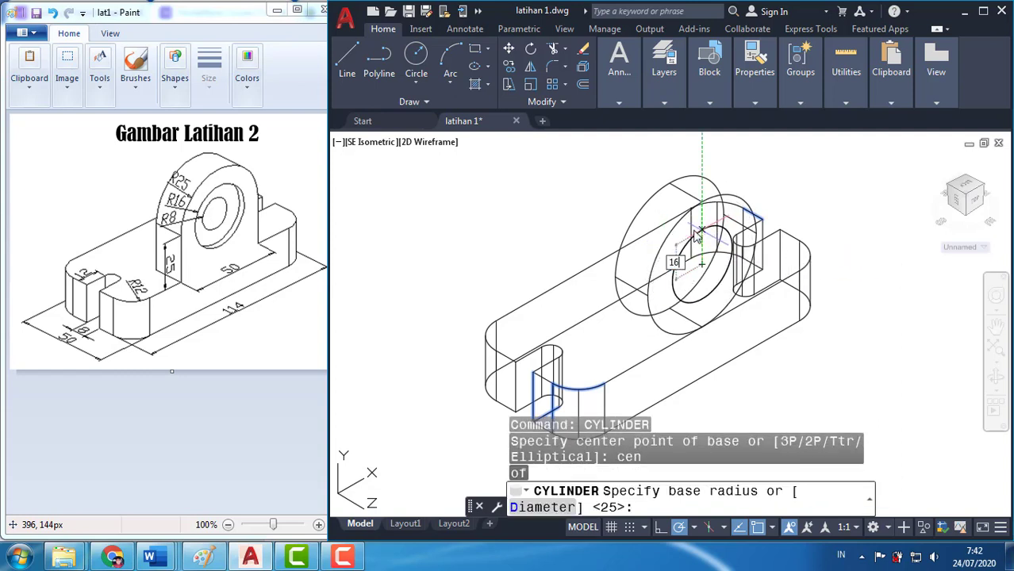
key("Return")
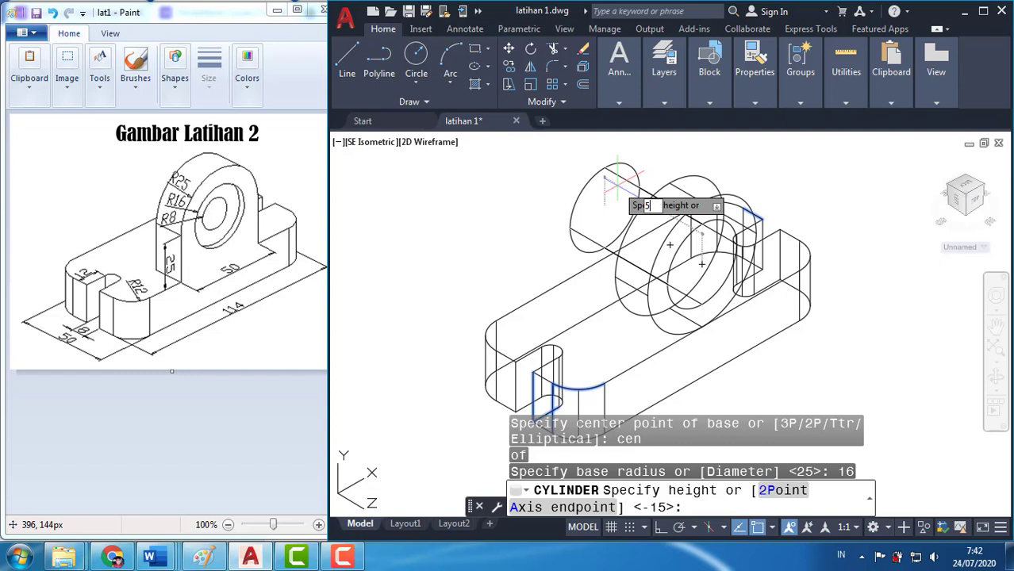
key("Return")
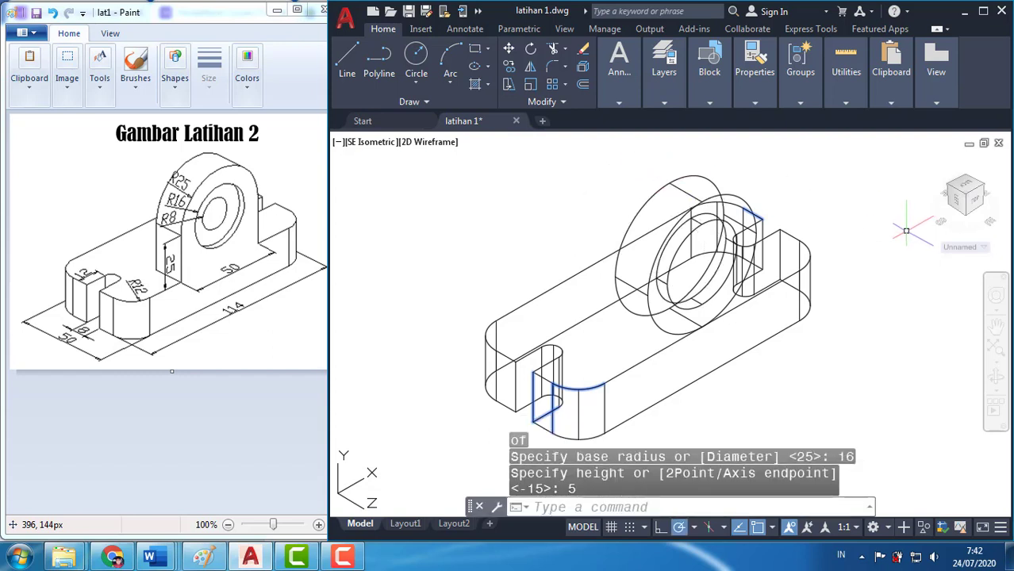
Display the model with hidden lines removed to check the radius 16 cylinder on the boss's front face
type("cyl")
key("Escape")
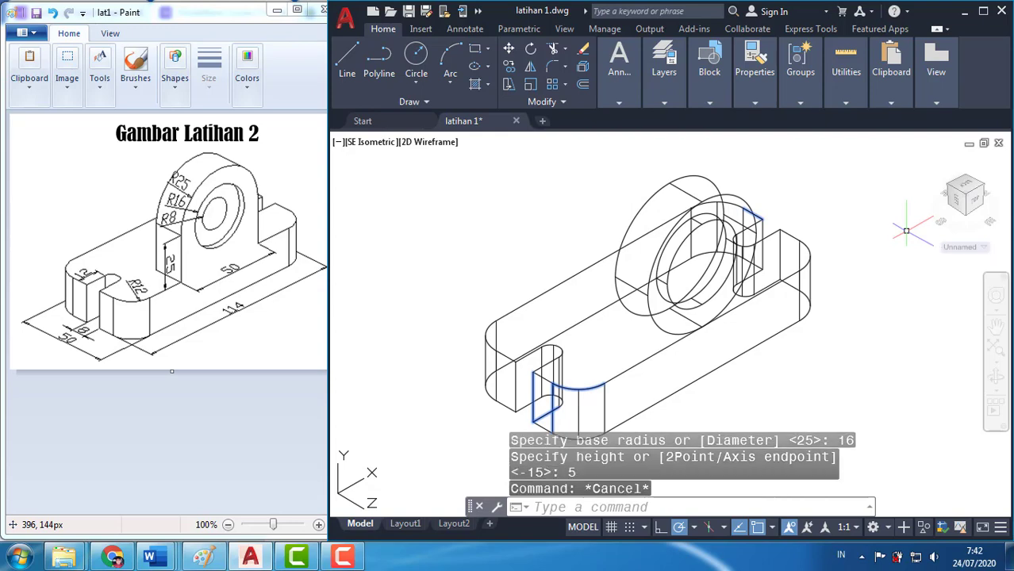
type("hide")
key("Return")
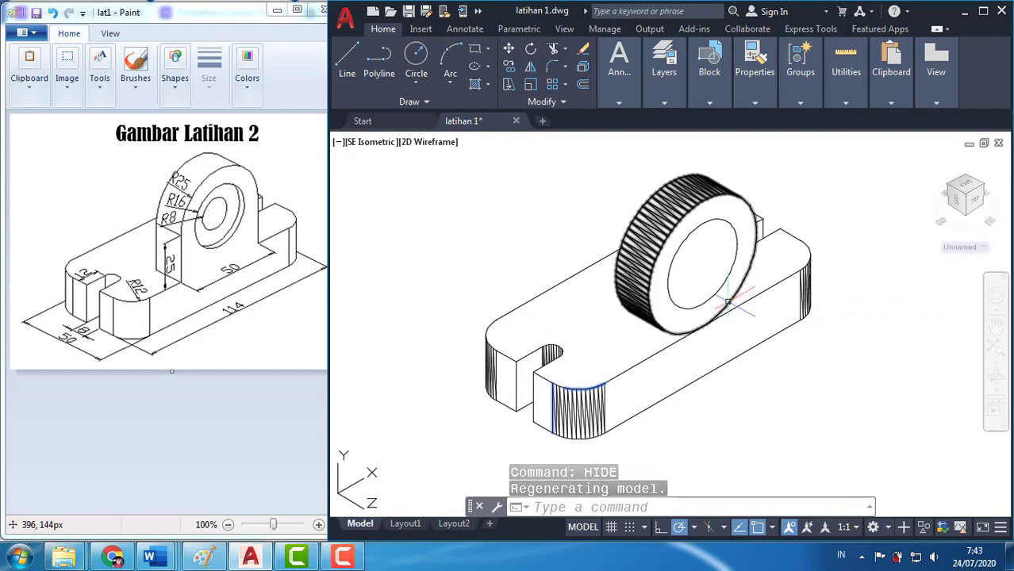
scroll(728, 301, "down", 2)
scroll(729, 302, "up", 2)
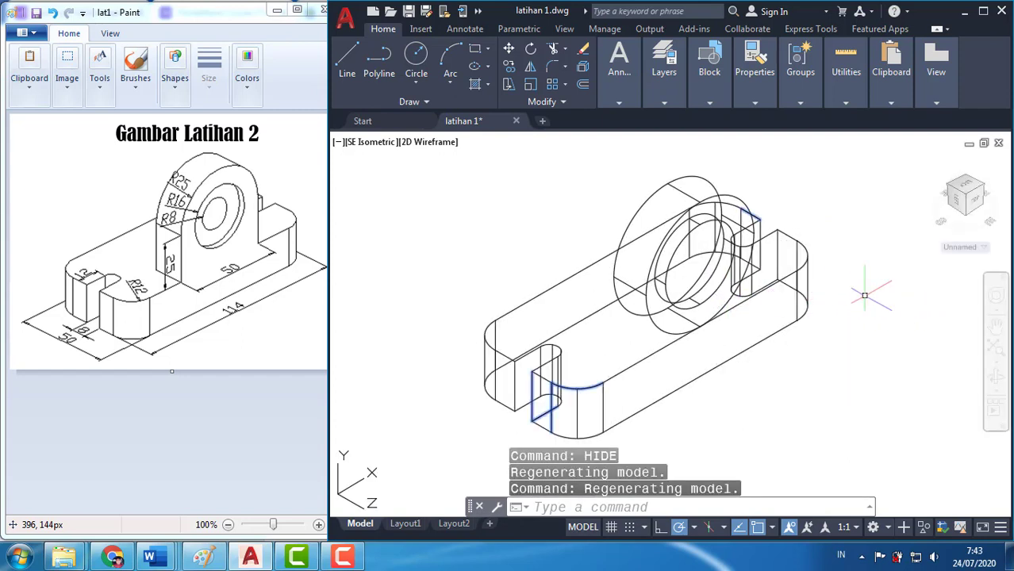
Create a cylinder of radius 8 and height 15, extending inward from the center of the large cylinder's front face
type("YLINd")
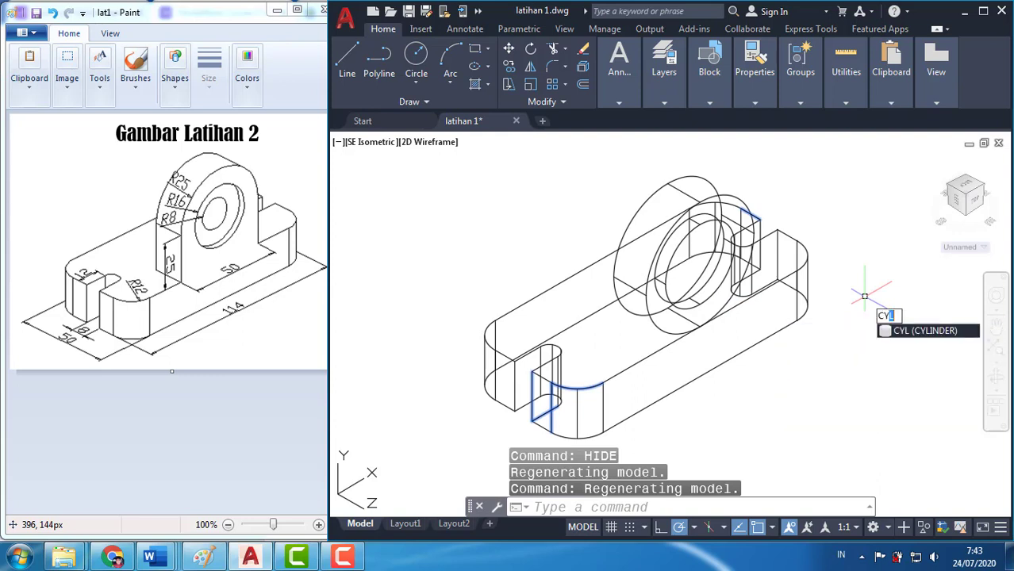
key("Return")
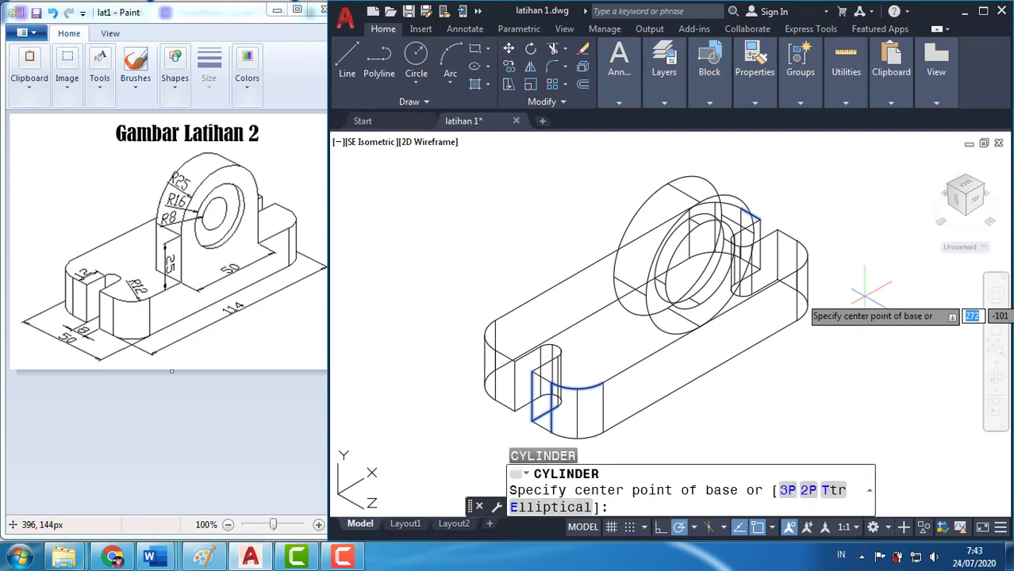
type("cen")
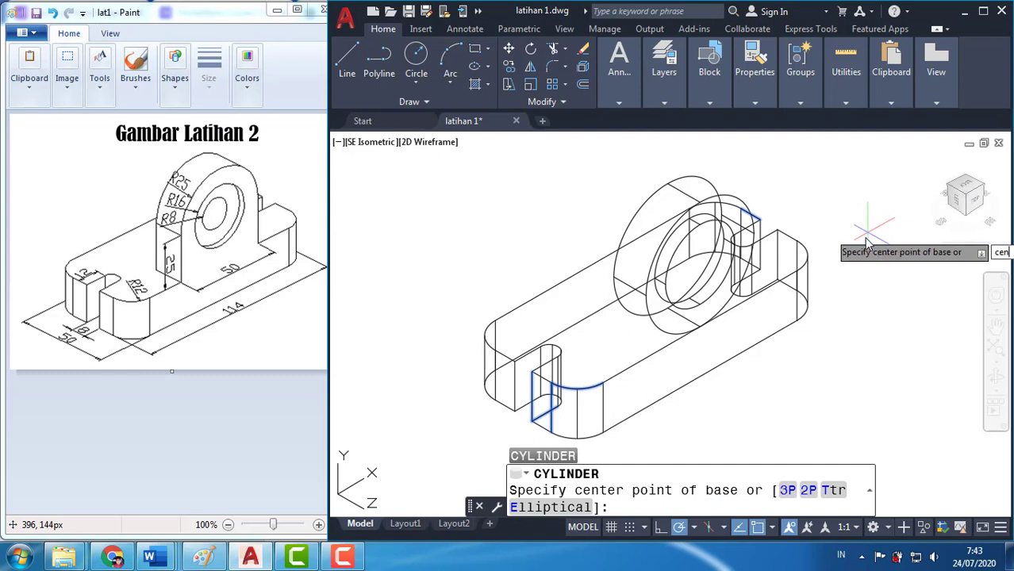
key("Return")
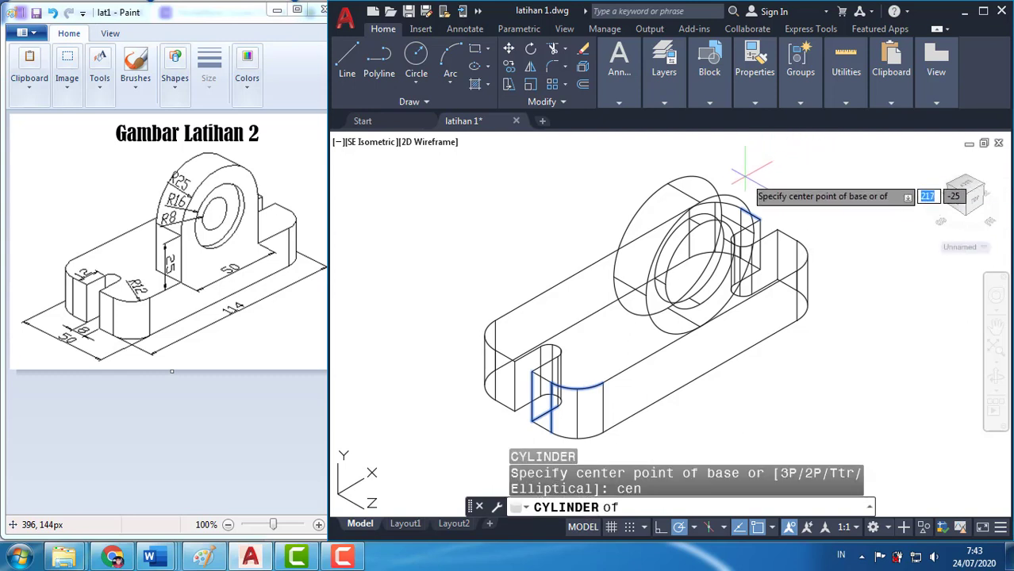
left_click(732, 195)
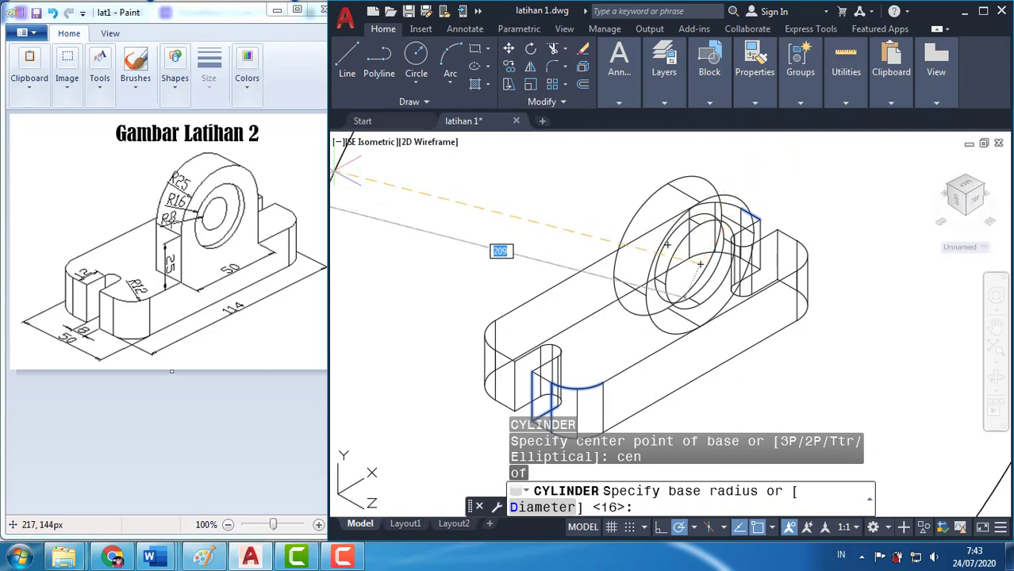
type("8")
key("Return")
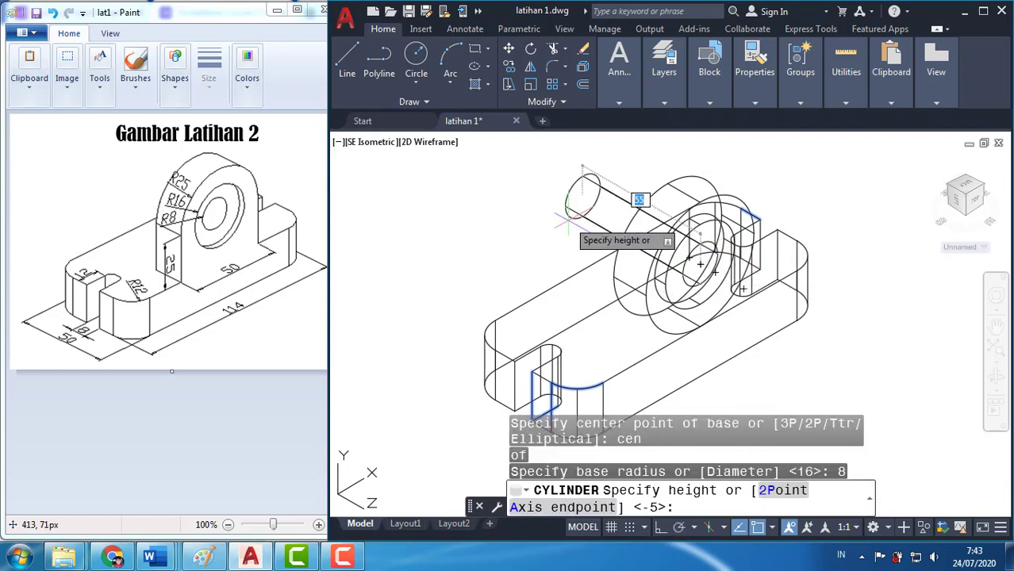
type("1")
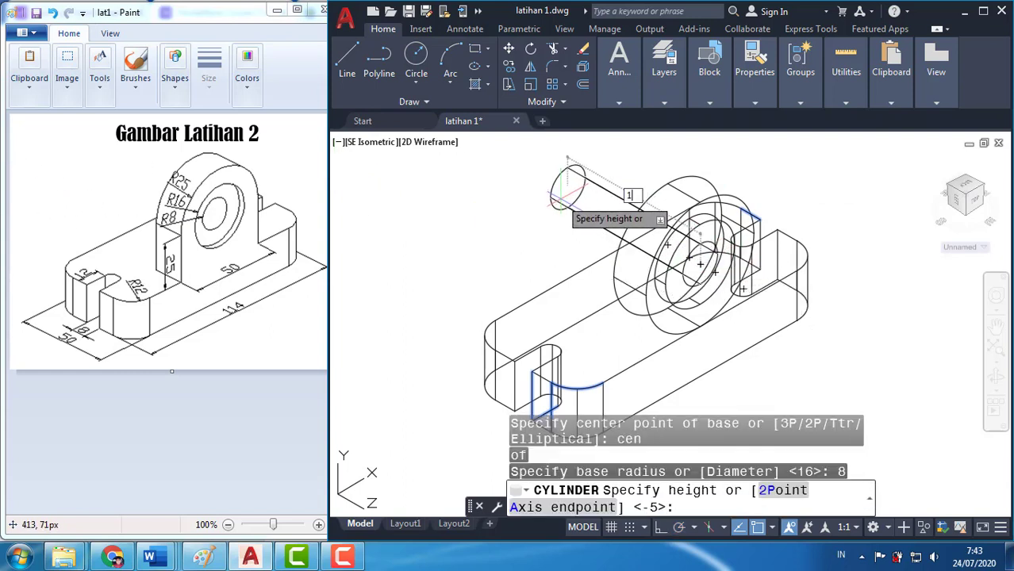
key("Return")
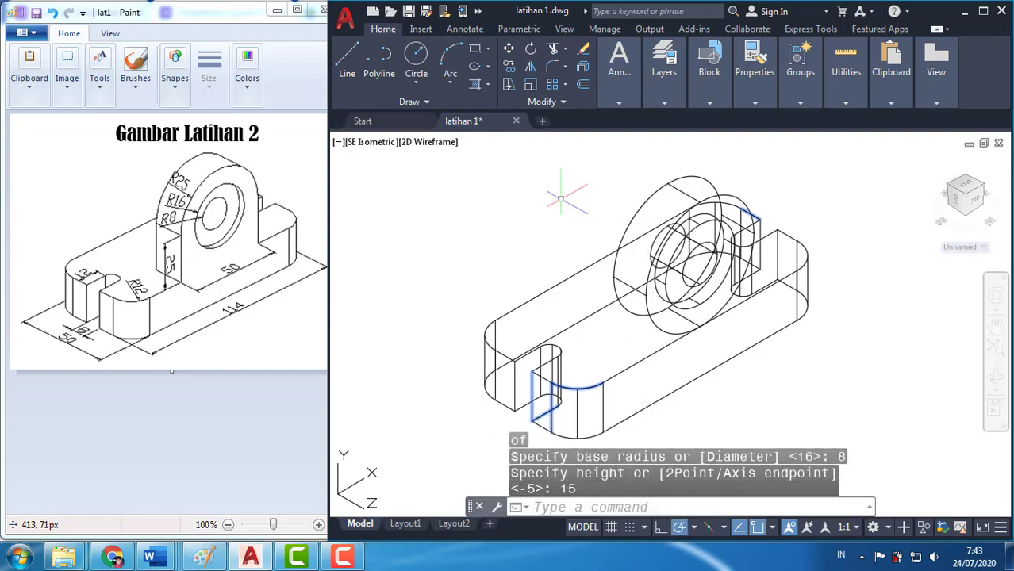
Display the model with hidden lines removed to check the radius 8 cylinder on the boss's front face
type("HId")
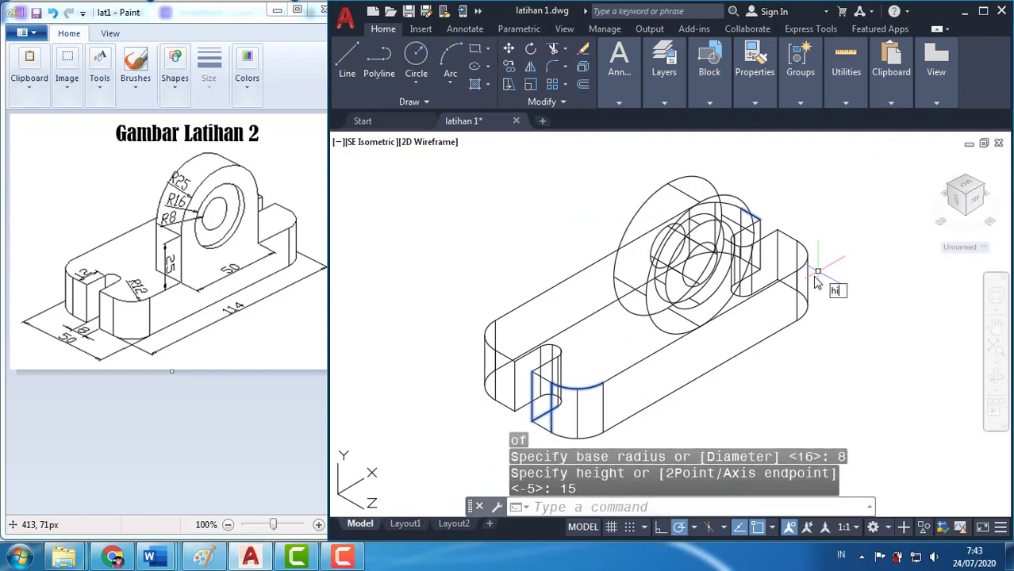
type("e")
key("Return")
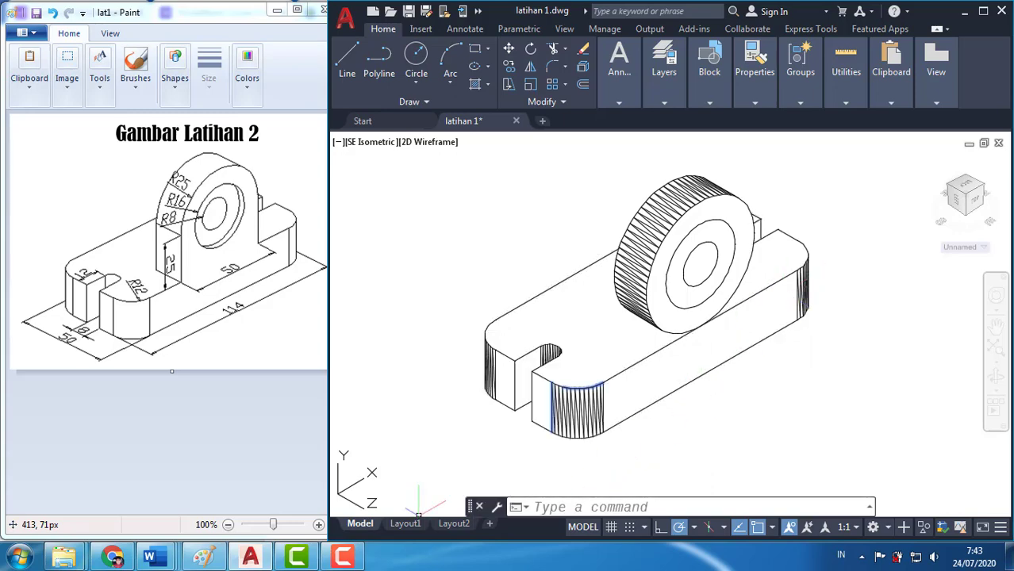
Reset the coordinate system to World
left_click(608, 507)
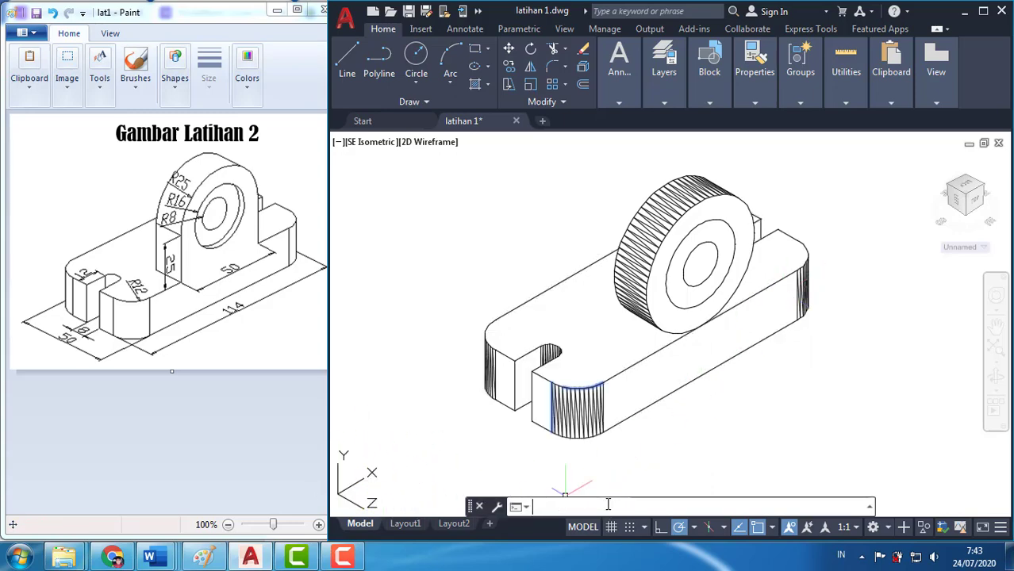
type("UCS")
key("Return")
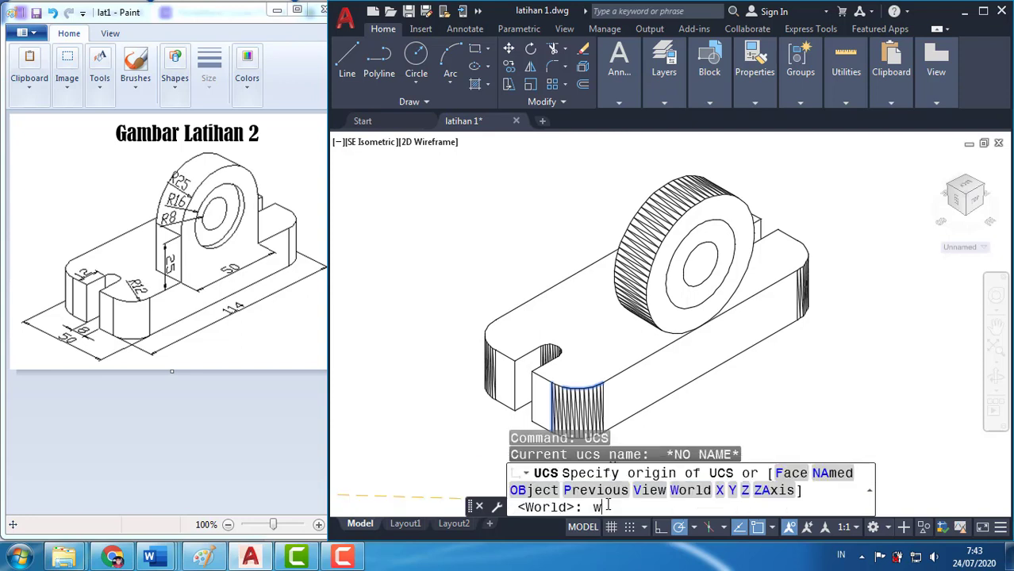
type("w")
key("Return")
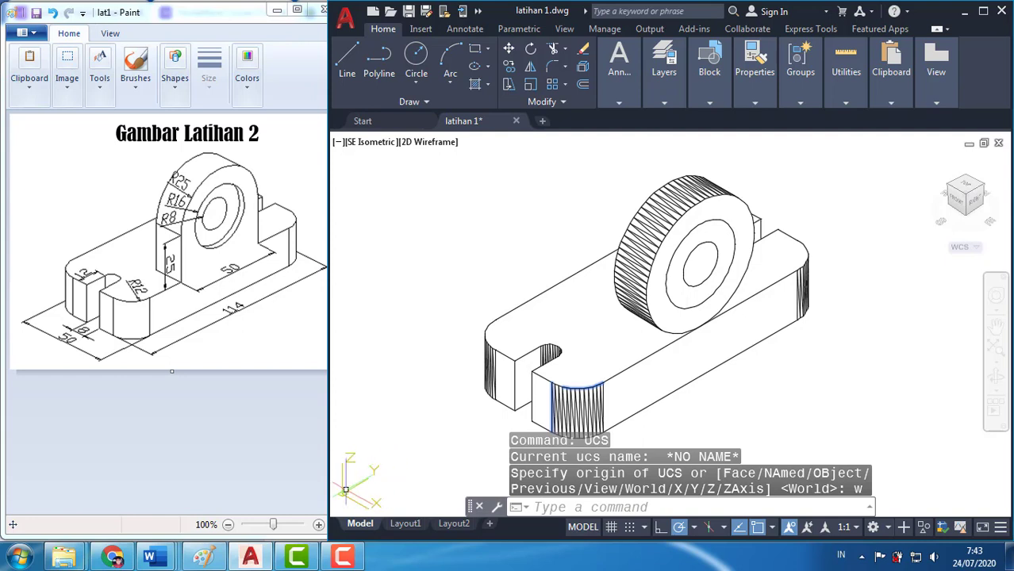
left_click(728, 506)
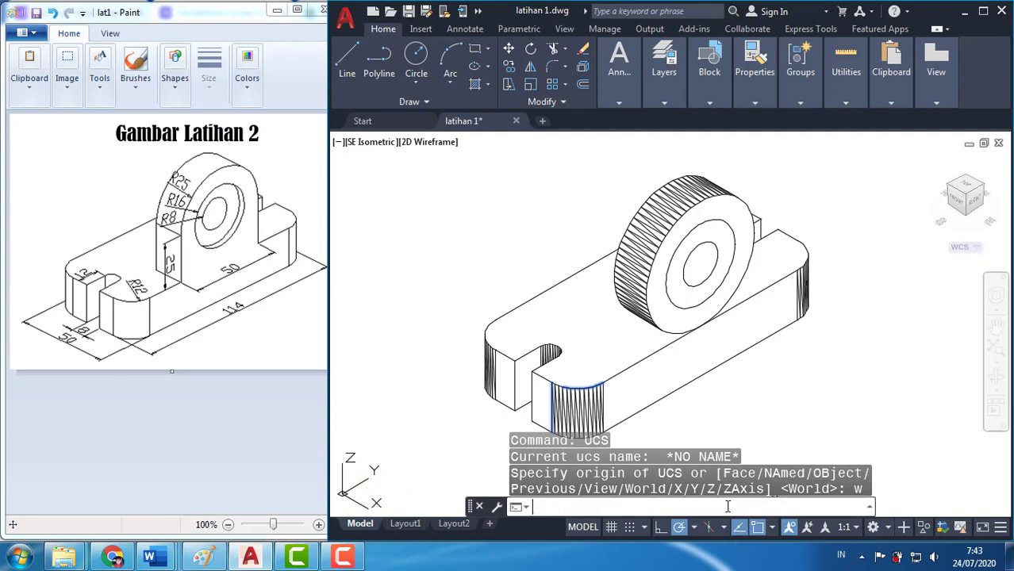
type("box")
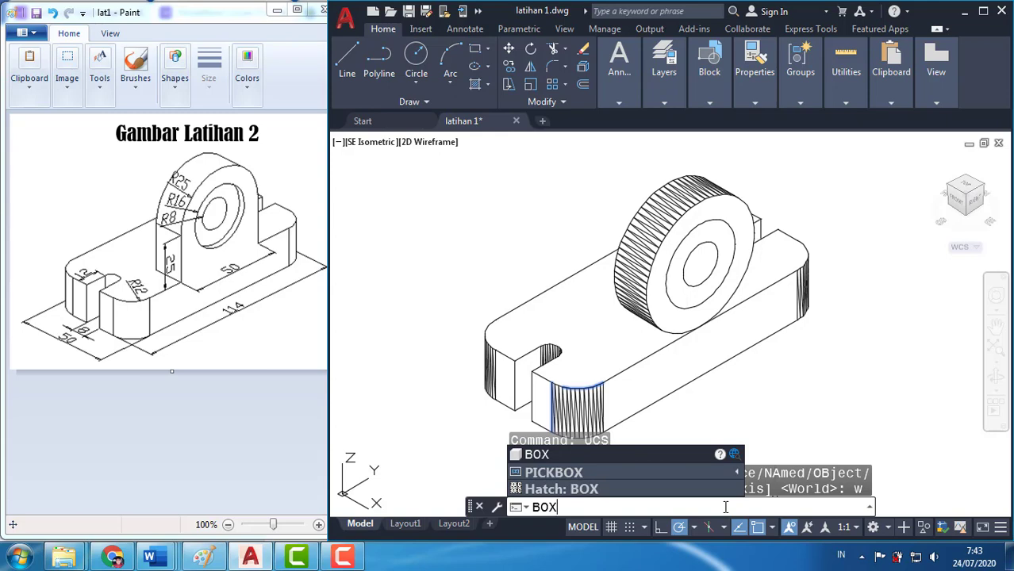
key("Return")
scroll(767, 389, "down", 1)
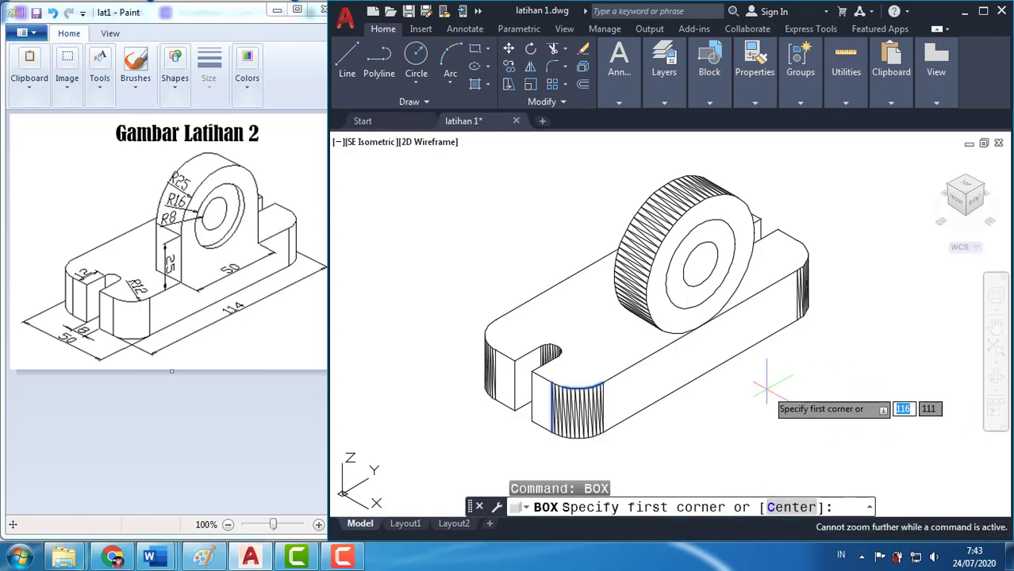
key("Escape")
scroll(746, 384, "down", 2)
scroll(746, 384, "up", 2)
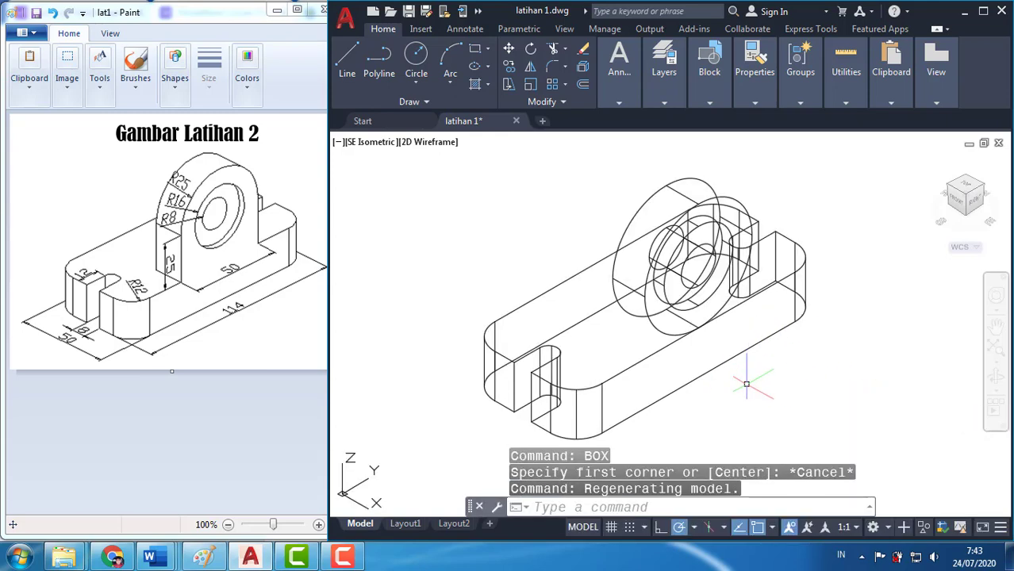
Try a box from the side quadrant of the large cylinder's rear face with dimensions 15, 50 and -25, and erase it
left_click(679, 502)
type("bo")
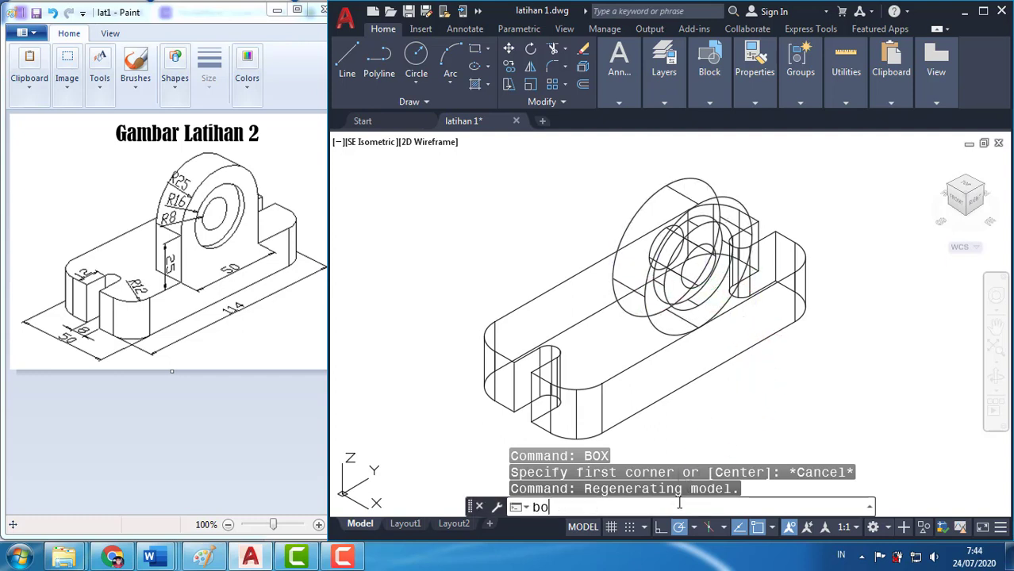
type("x")
key("Return")
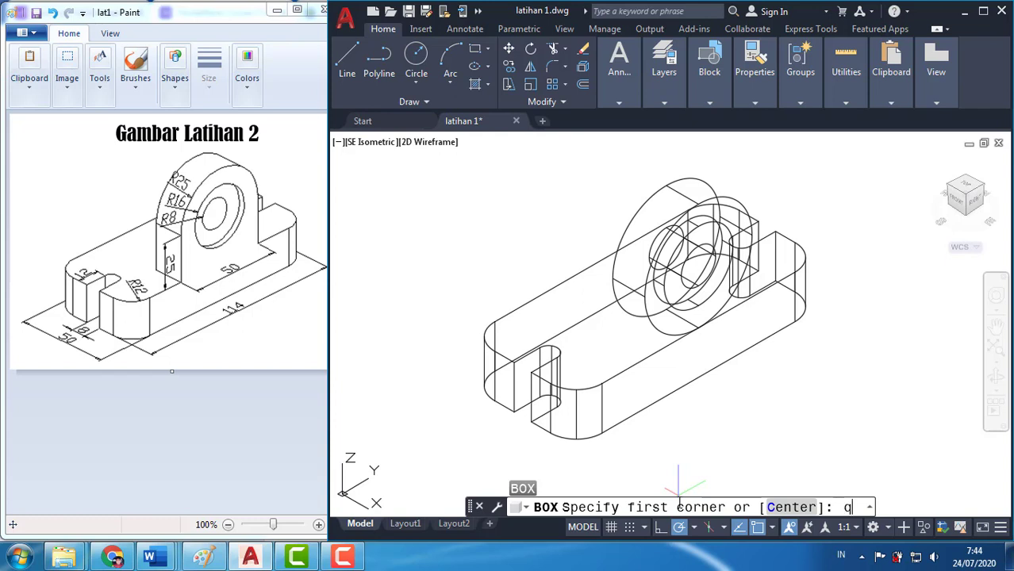
type("qua")
key("Return")
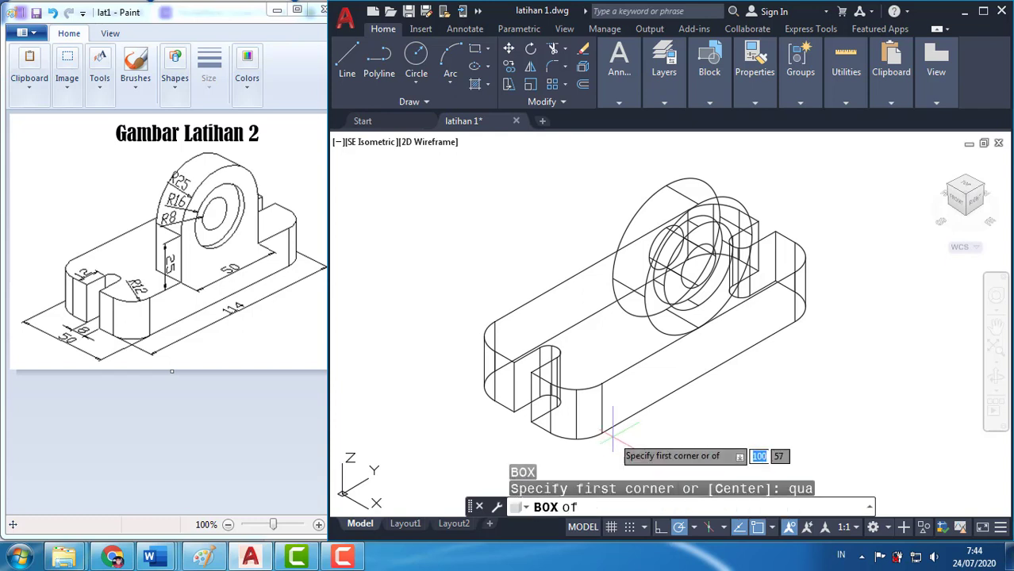
left_click(612, 278)
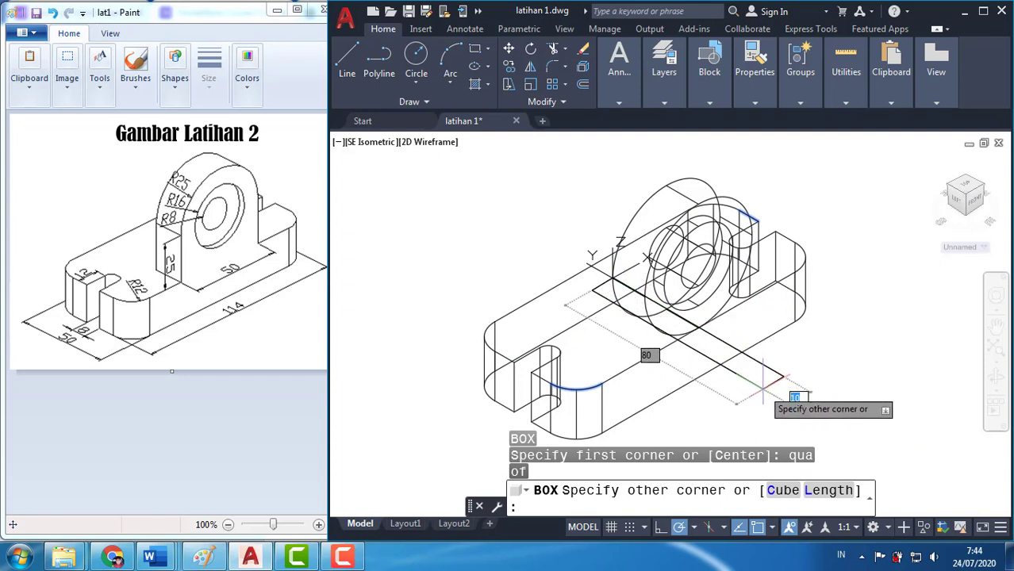
type("15")
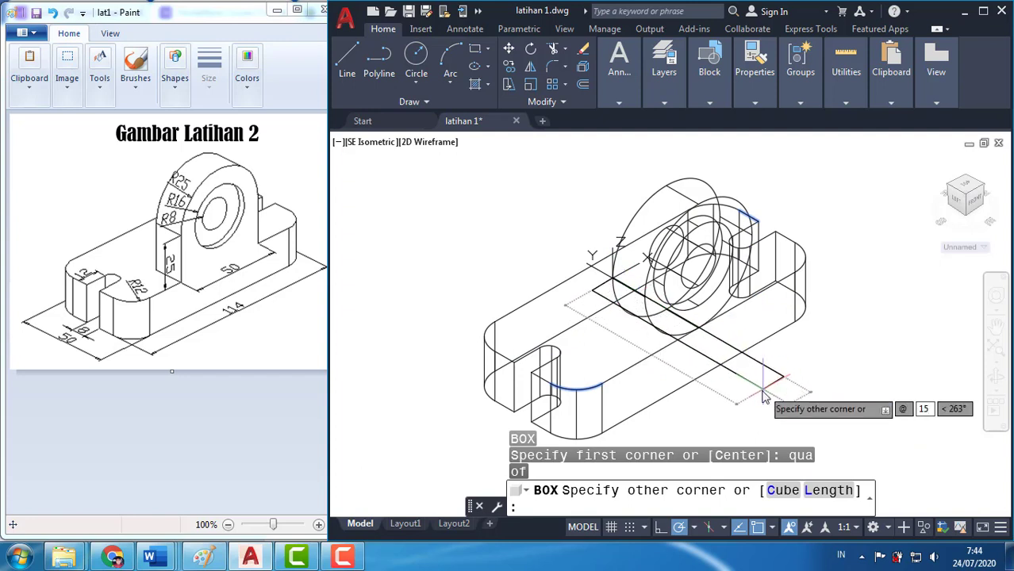
key("Tab")
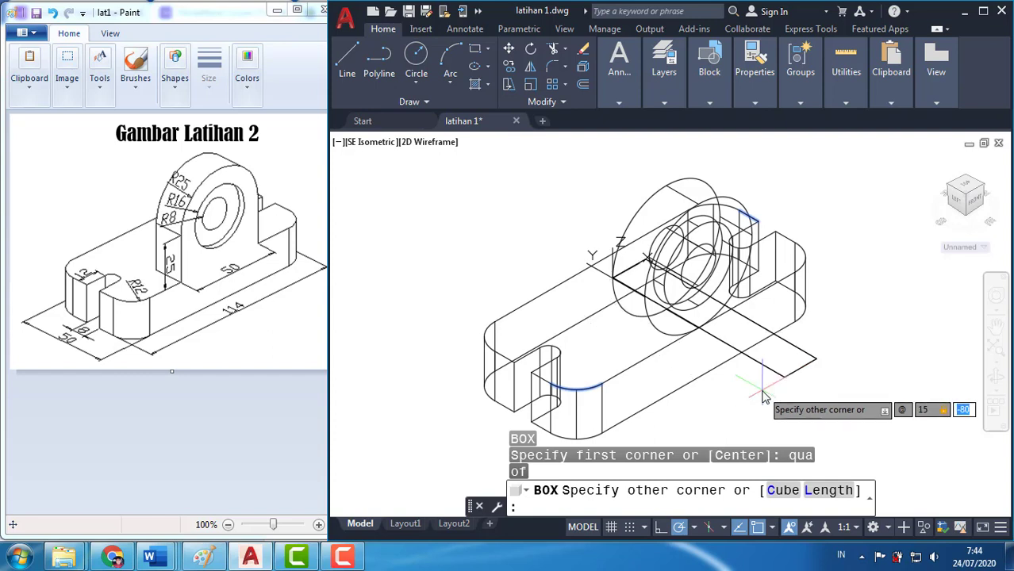
type("50")
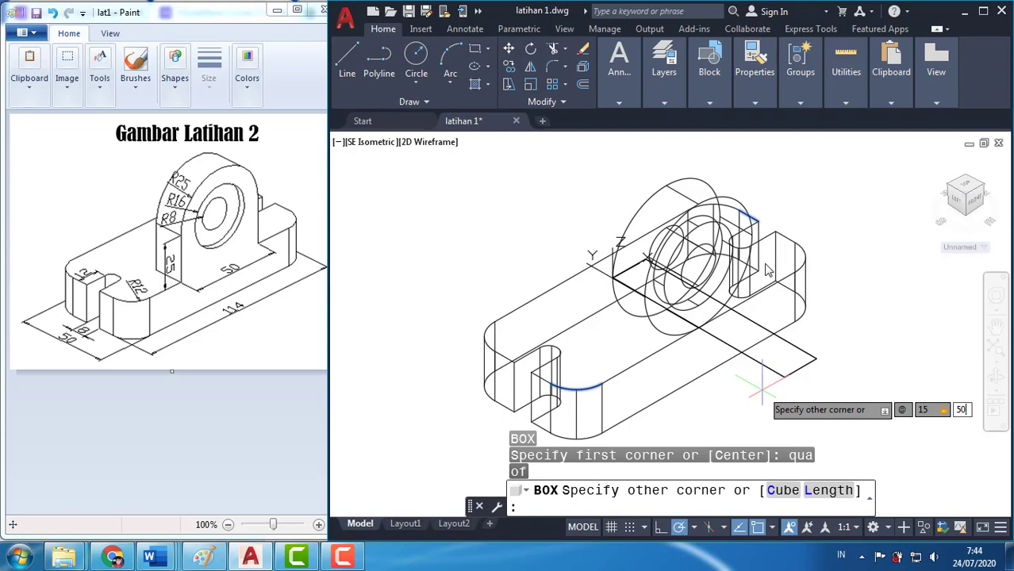
key("Tab")
type("-2")
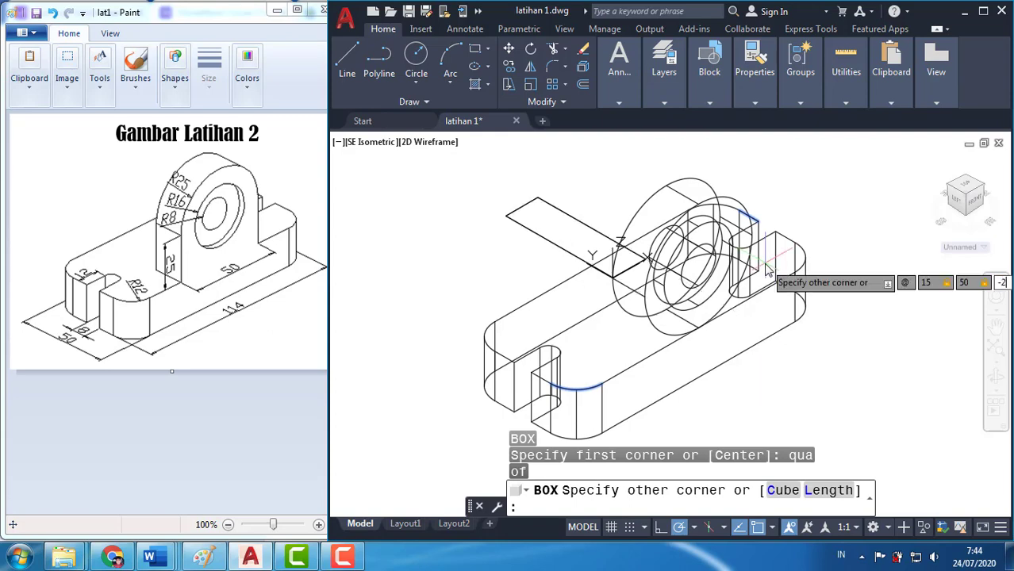
type("5")
key("Return")
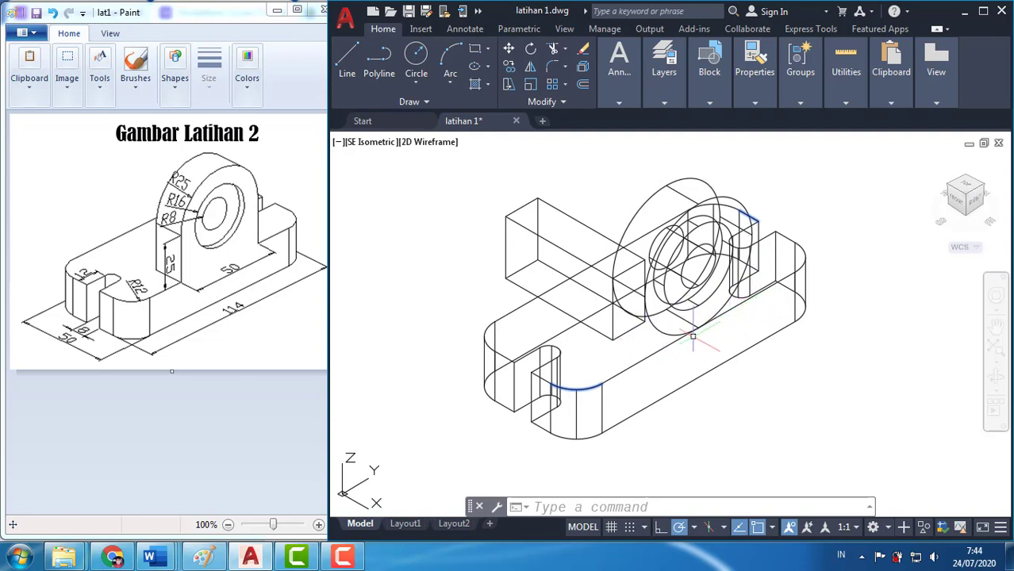
left_click(624, 338)
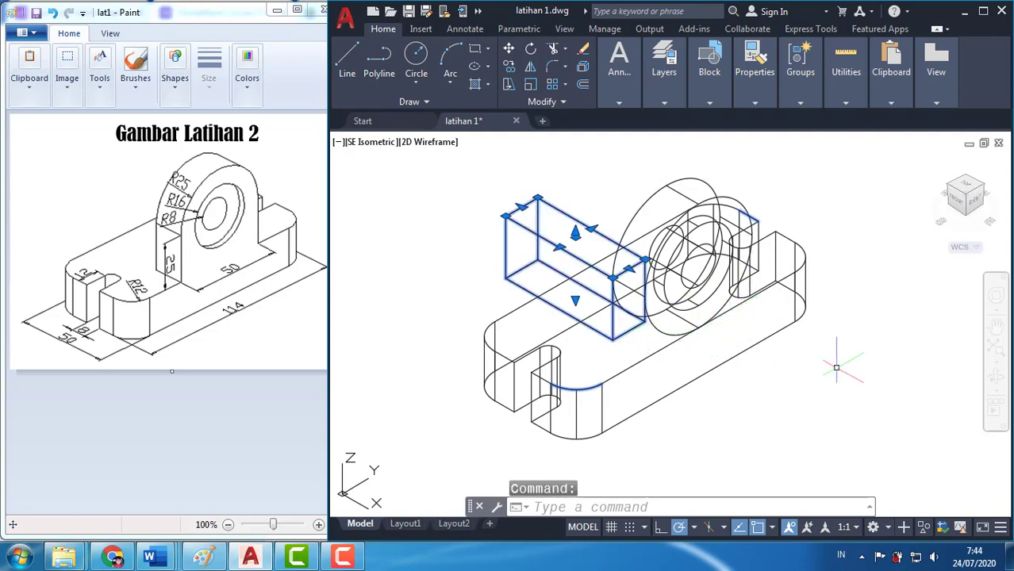
key("Delete")
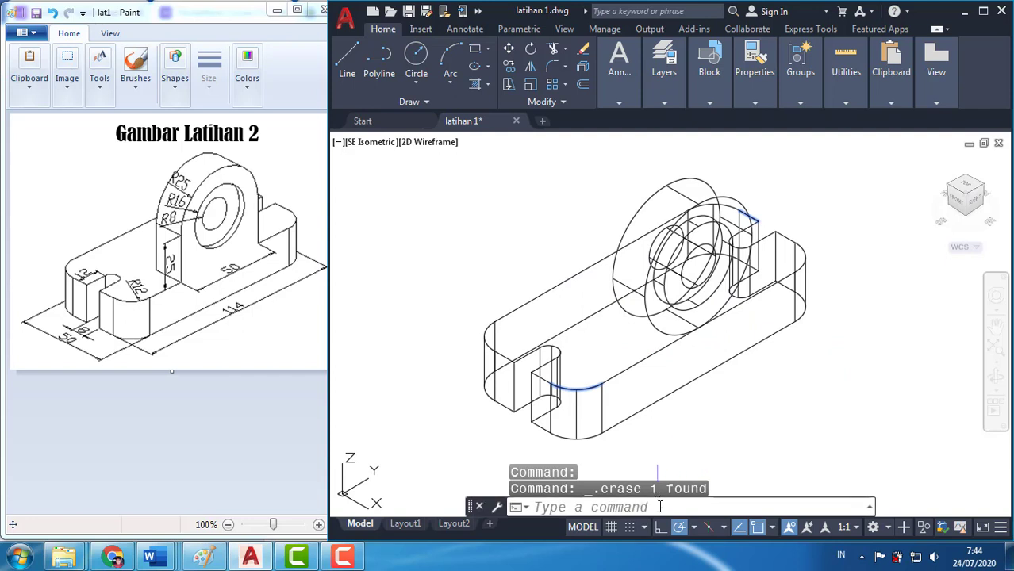
type("box")
key("Return")
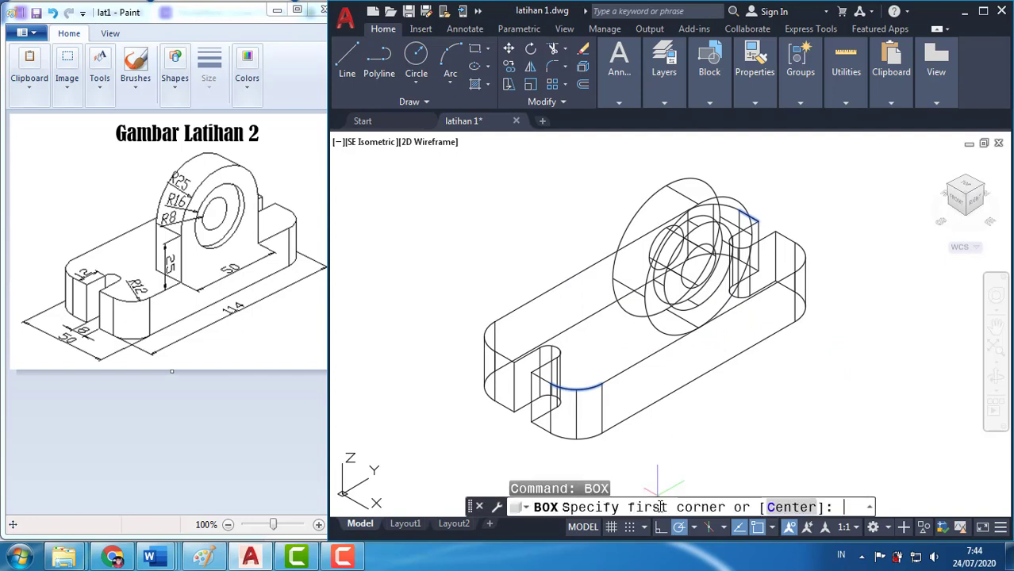
type("qua")
key("Return")
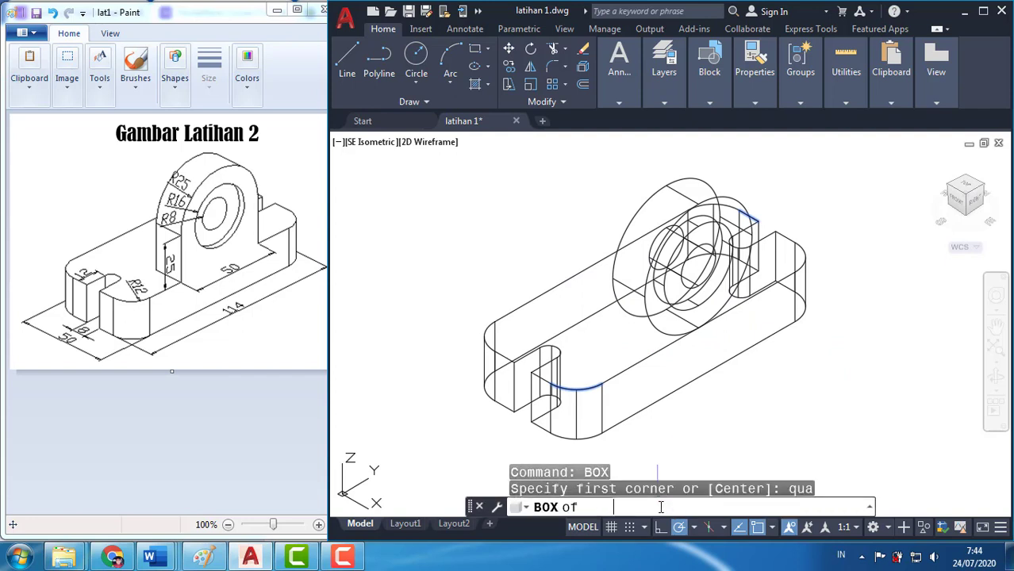
left_click(614, 277)
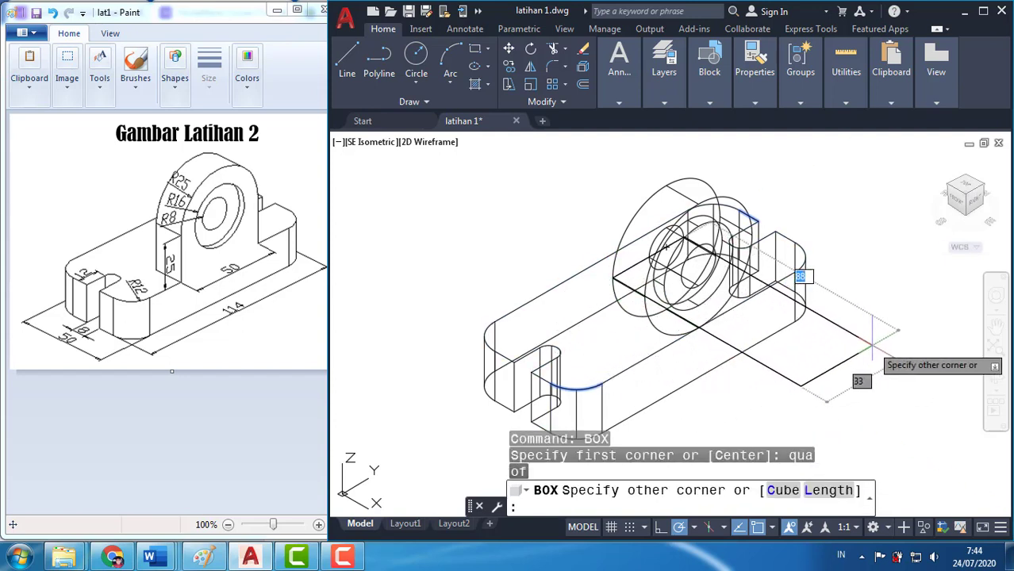
type("@1")
type("5")
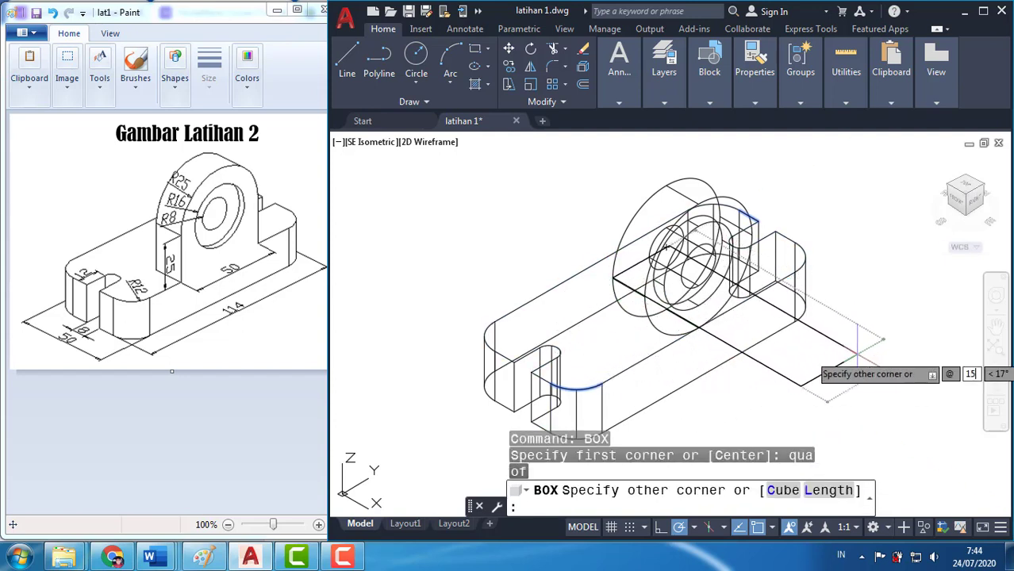
type(",5")
type("0")
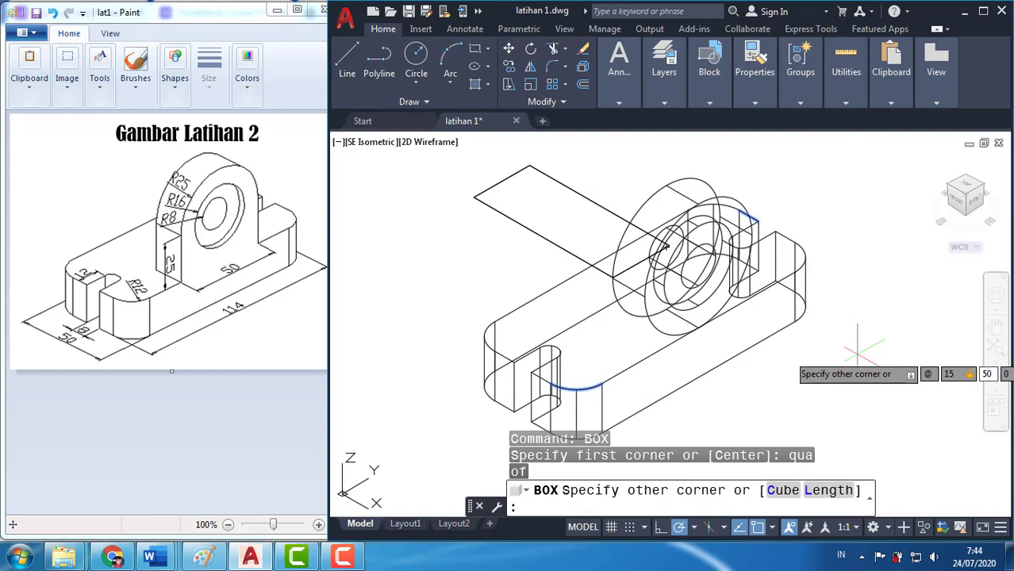
type(",-")
type("2")
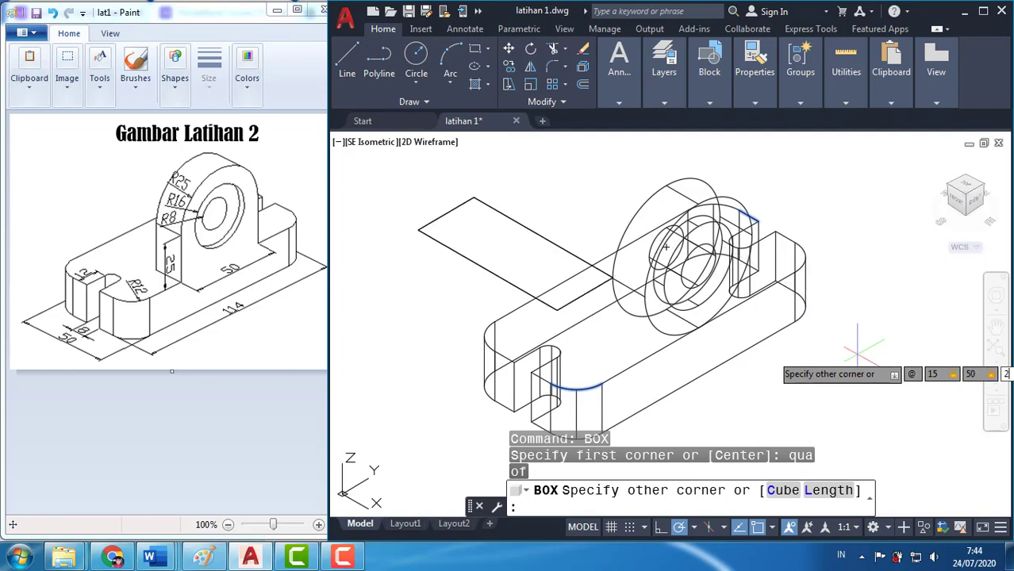
type("5")
key("BackSpace")
key("BackSpace")
type("-25")
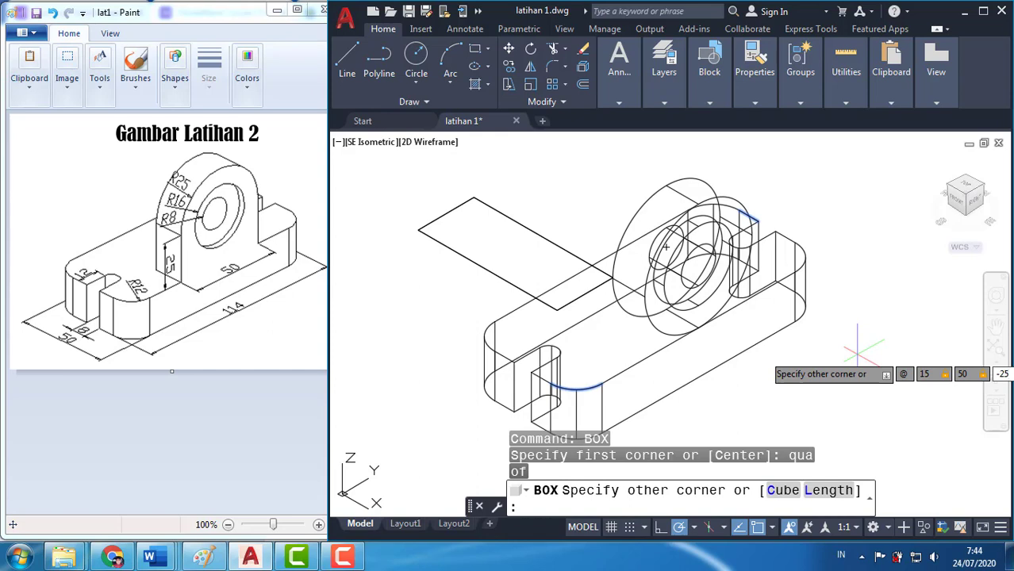
key("Return")
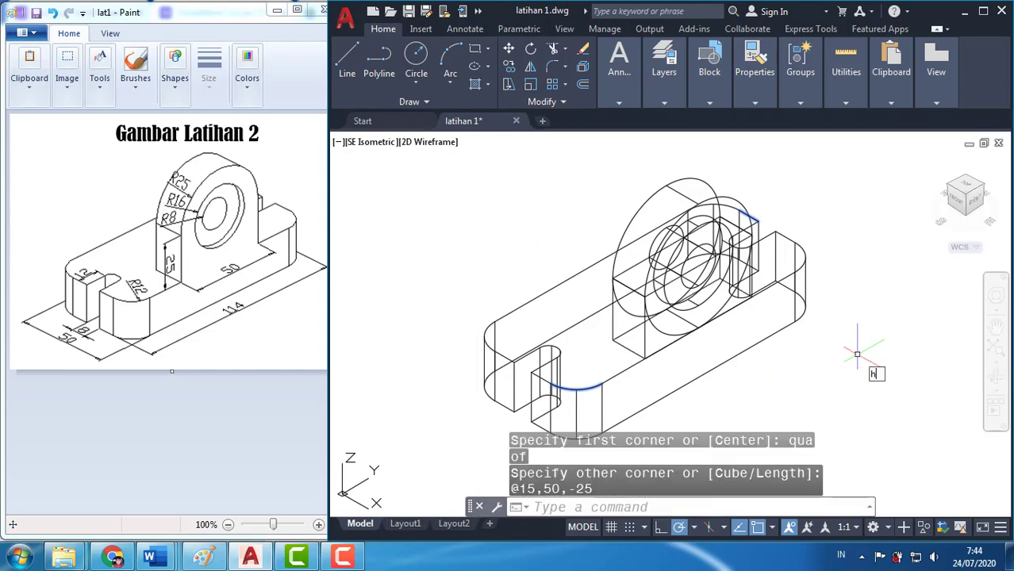
type("hide")
key("Return")
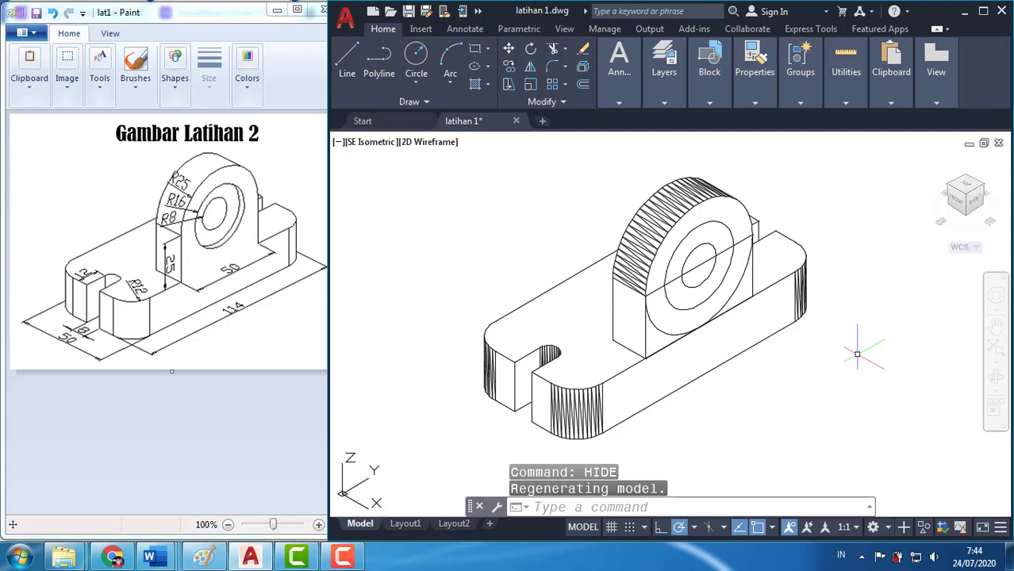
Subtract the radius 16 and radius 8 cylinders from the base, box and large cylinder together, and display the result with hidden lines removed
type("subtract")
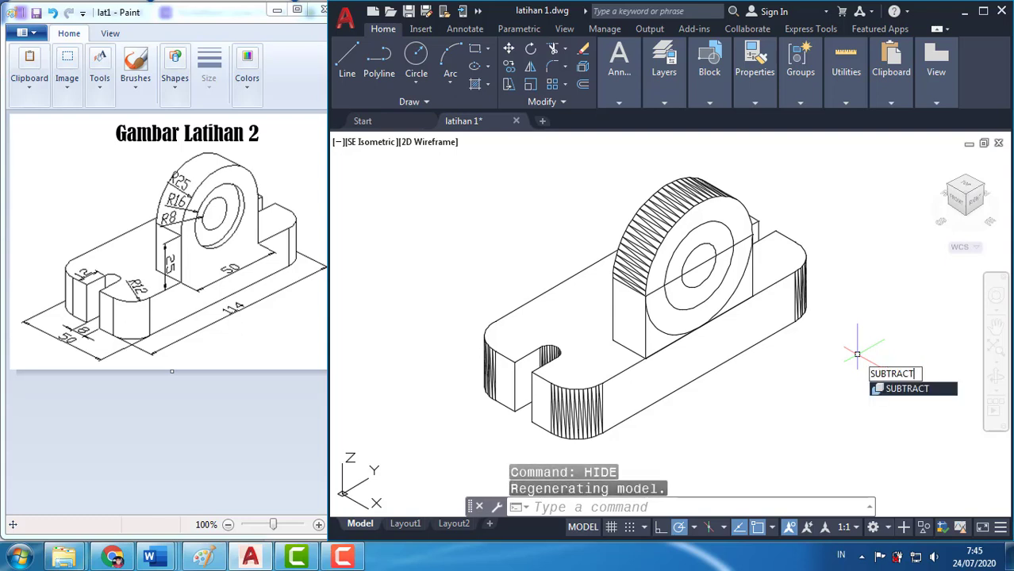
key("Return")
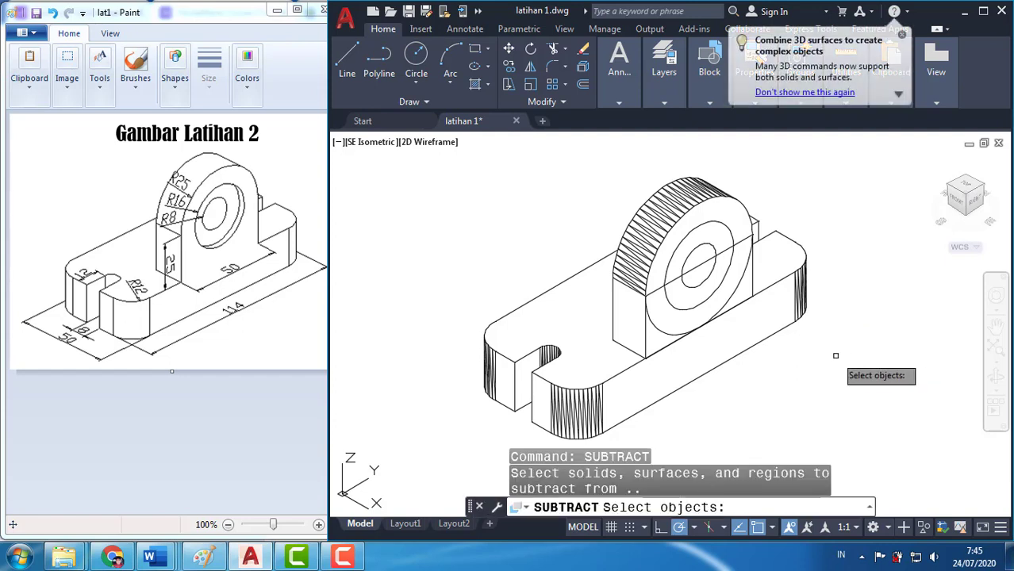
left_click(611, 380)
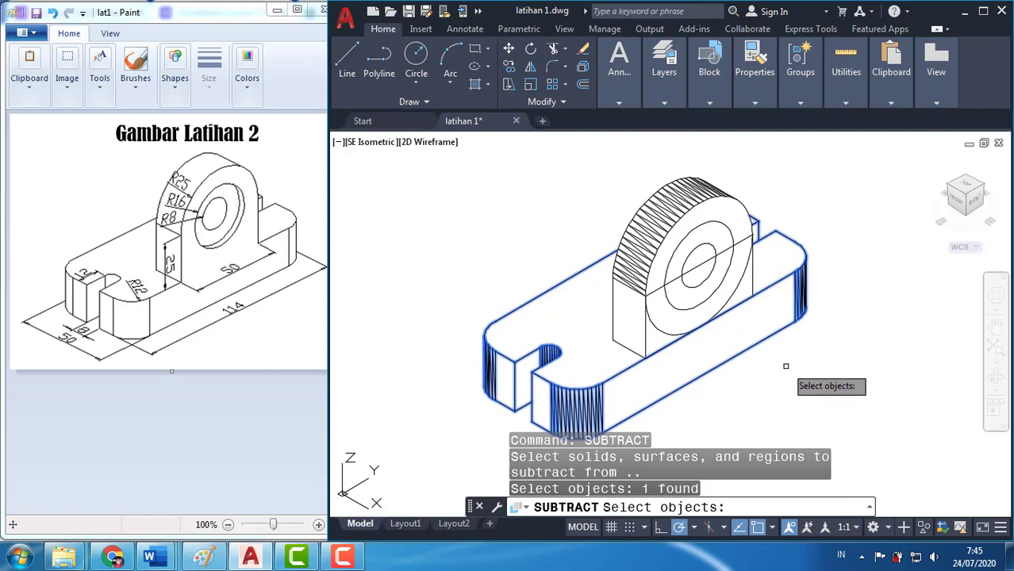
left_click(647, 346)
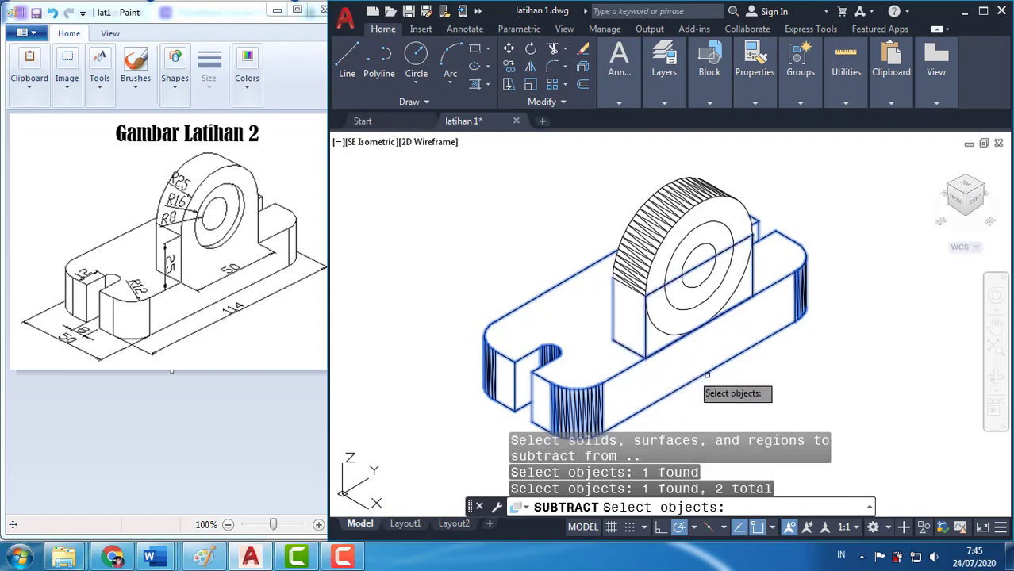
left_click(729, 199)
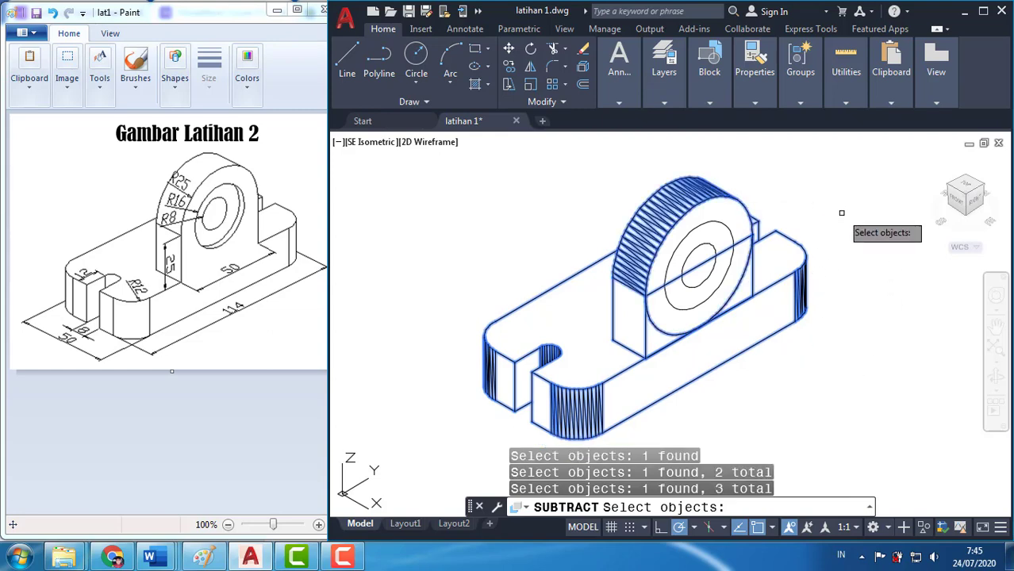
key("Return")
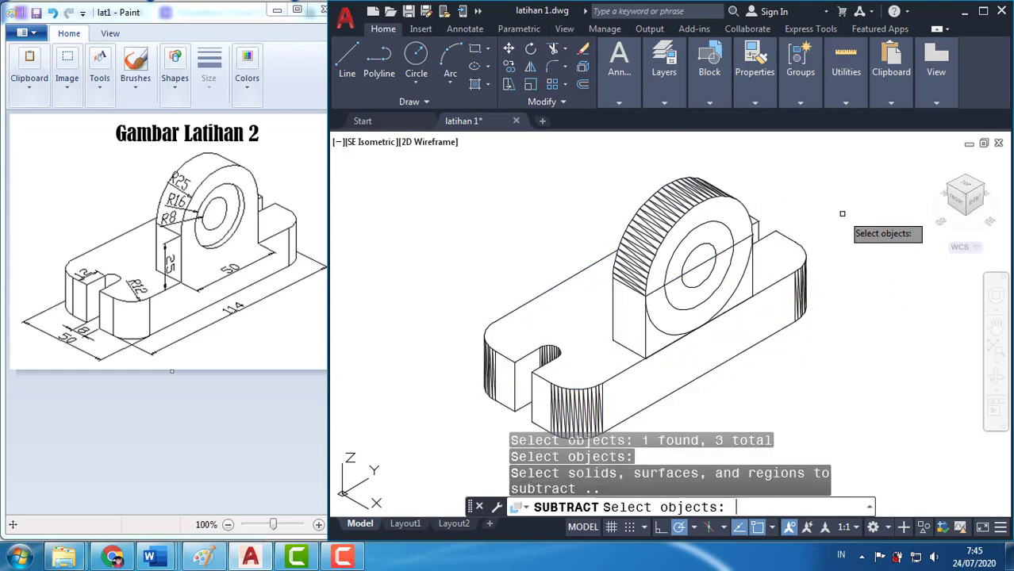
left_click(727, 227)
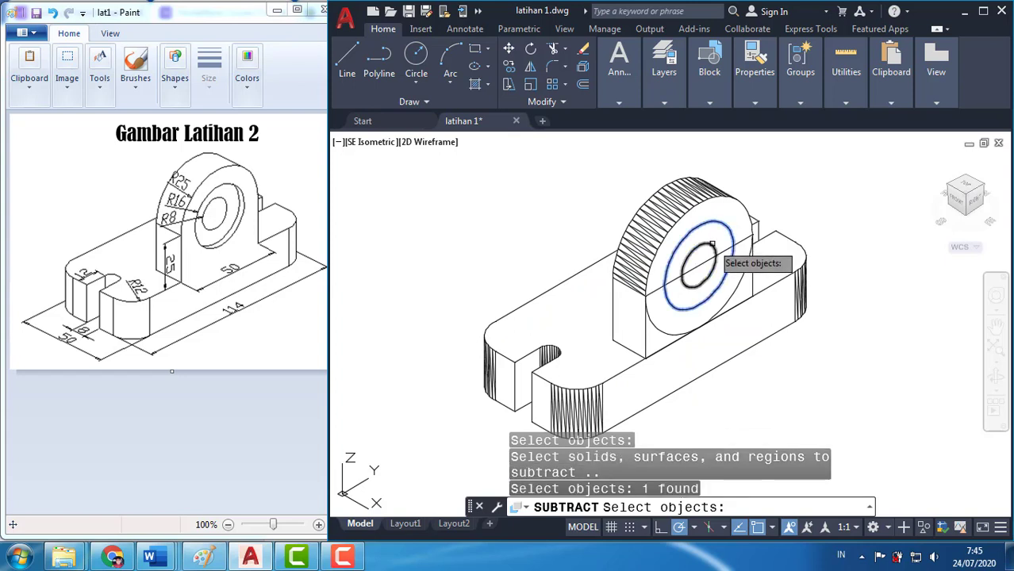
left_click(712, 245)
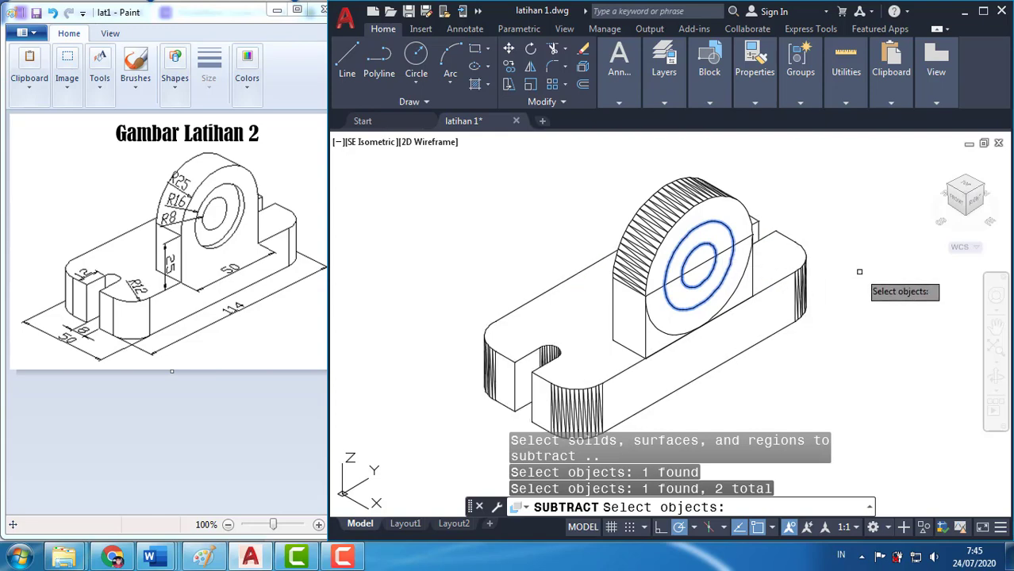
key("Return")
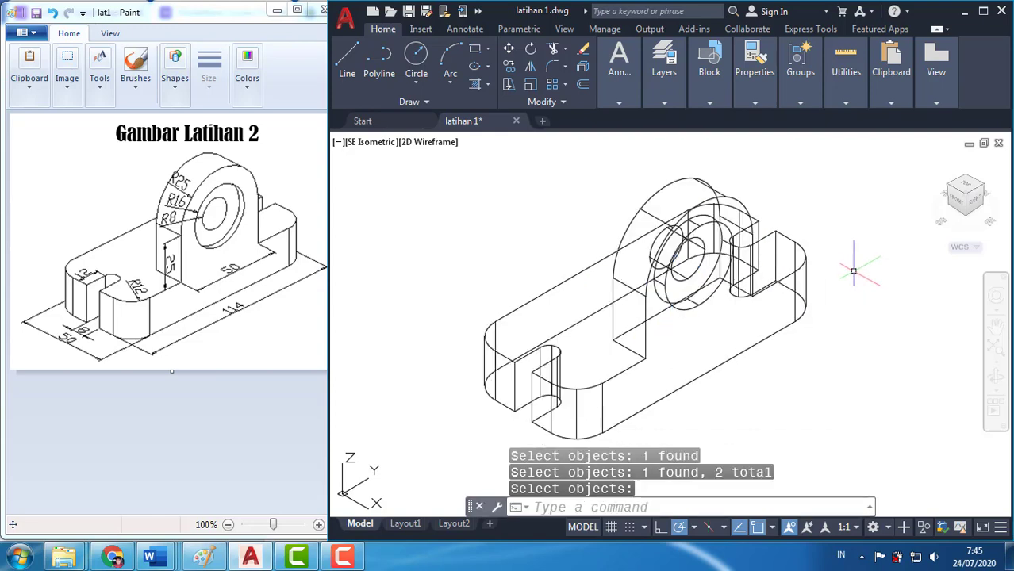
type("hide")
key("Return")
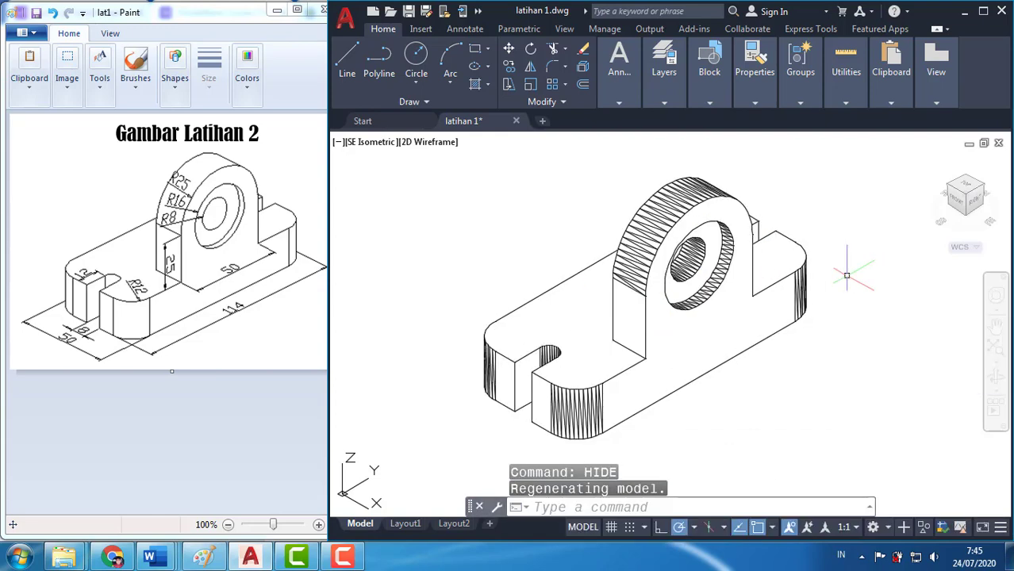